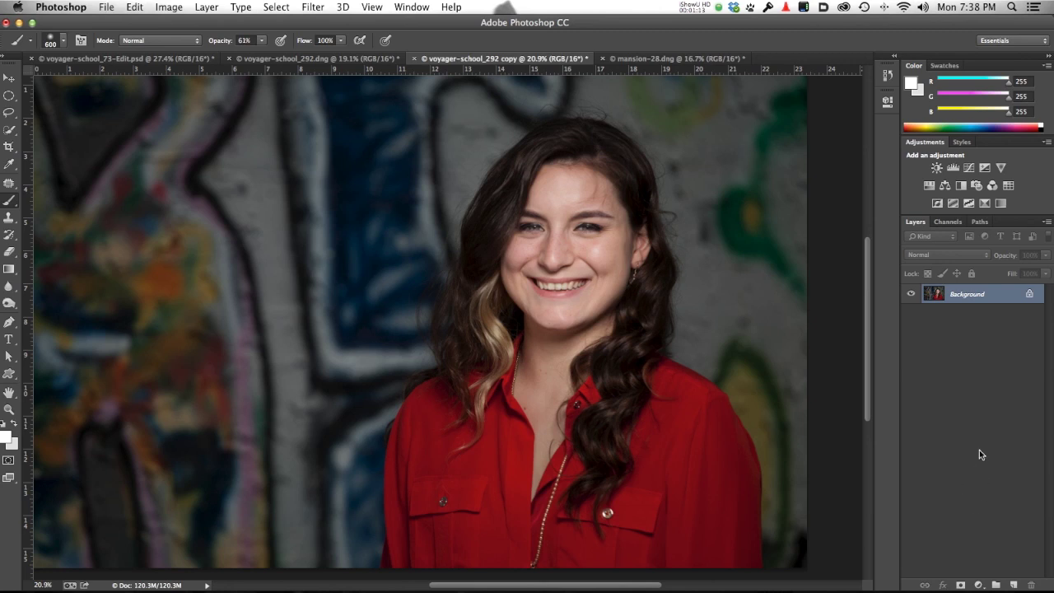
# Step: Duplicate the photo layer twice, hide the top copy, and rename the lower copy 'color'
pyautogui.press('super+j')
pyautogui.press('super+j')
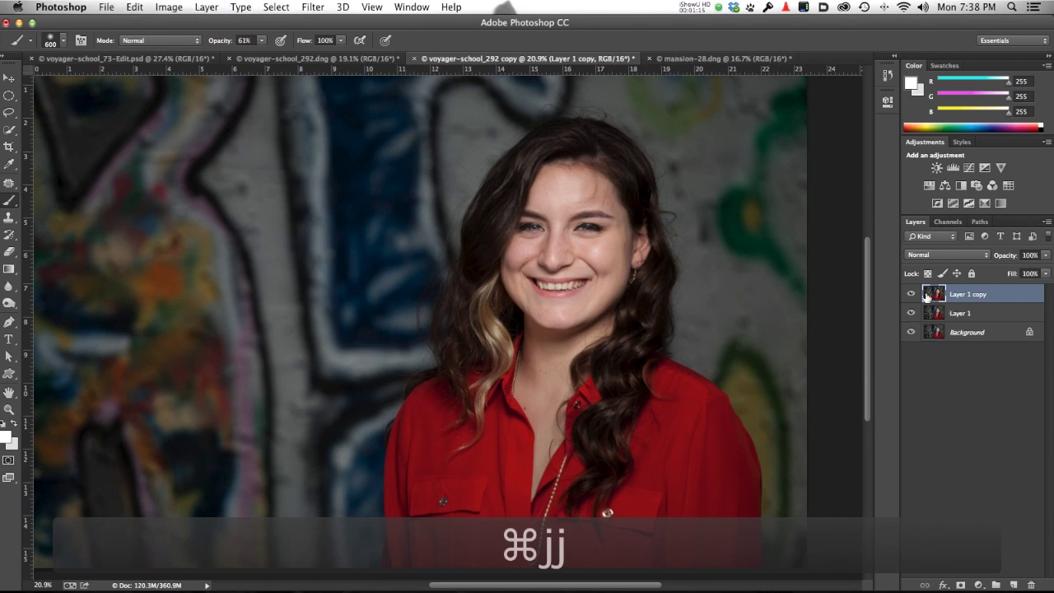
pyautogui.click(910, 294)
pyautogui.doubleClick(961, 312)
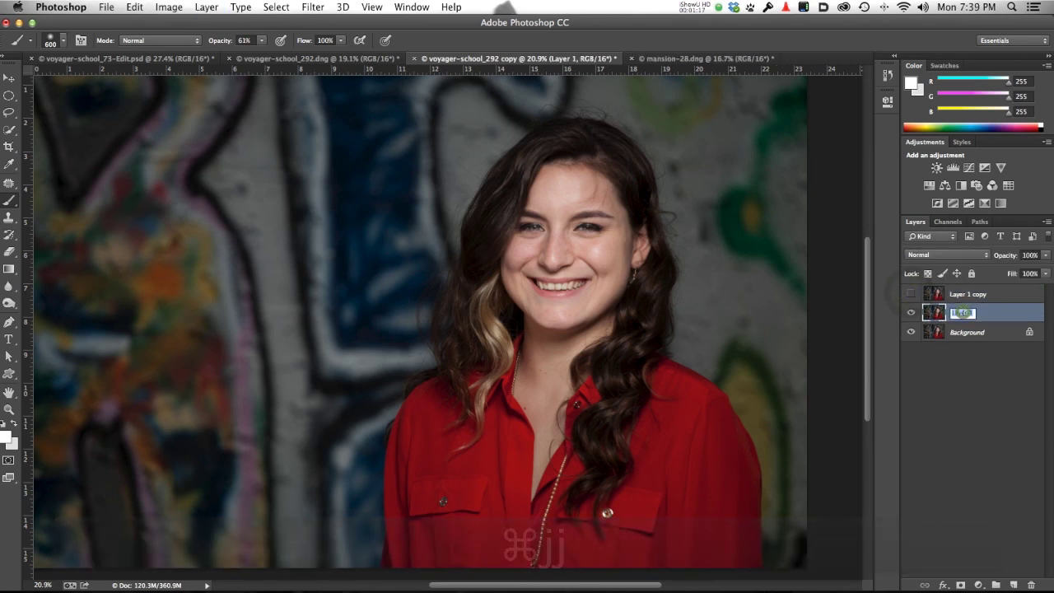
pyautogui.write('co')
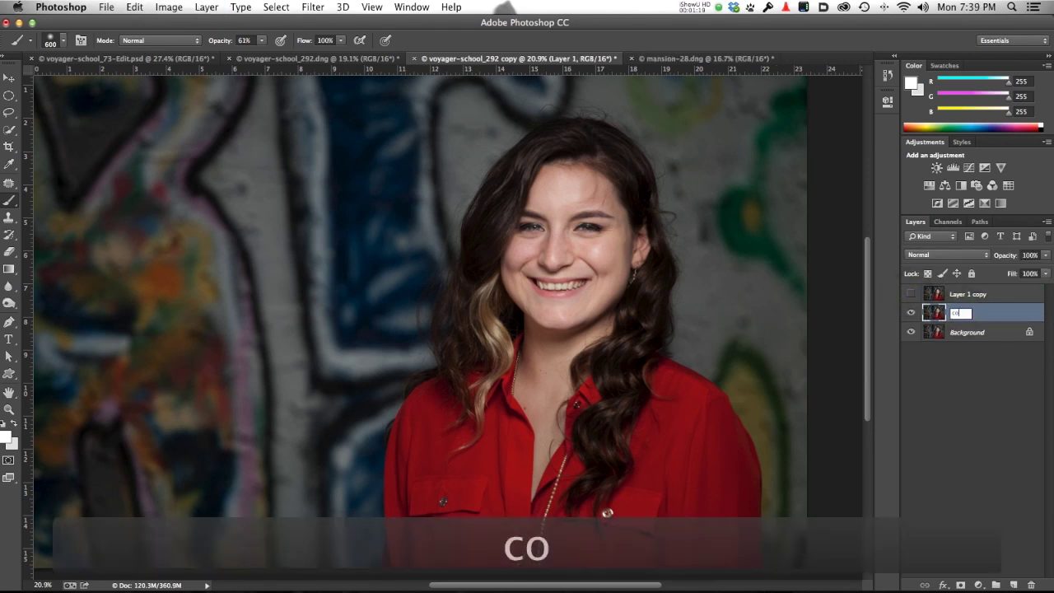
pyautogui.write('lor')
pyautogui.press('Return')
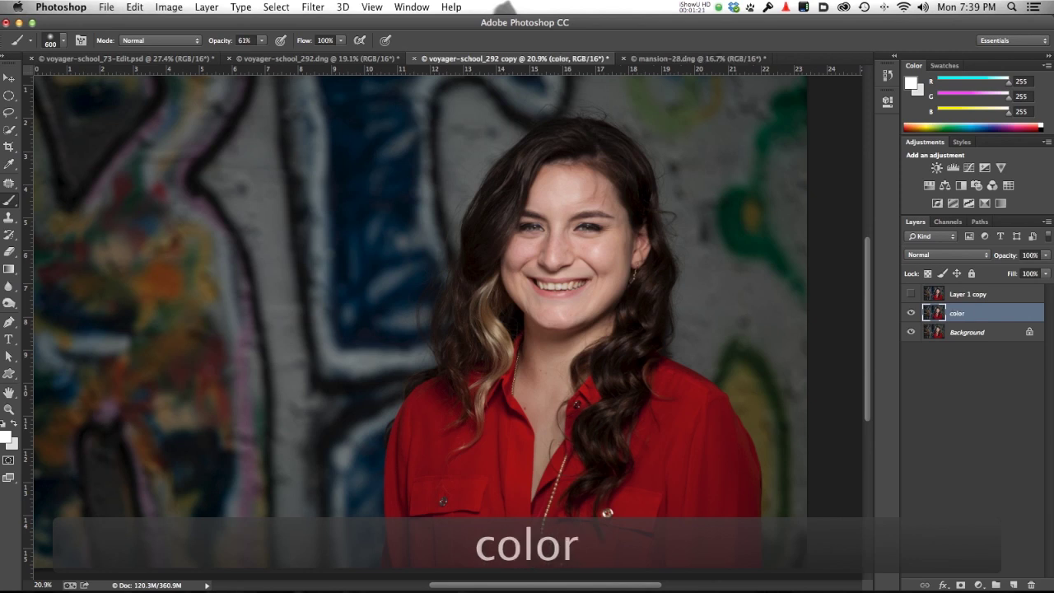
# Step: Blur the color layer with a 10.1-pixel Gaussian Blur
pyautogui.click(306, 7)
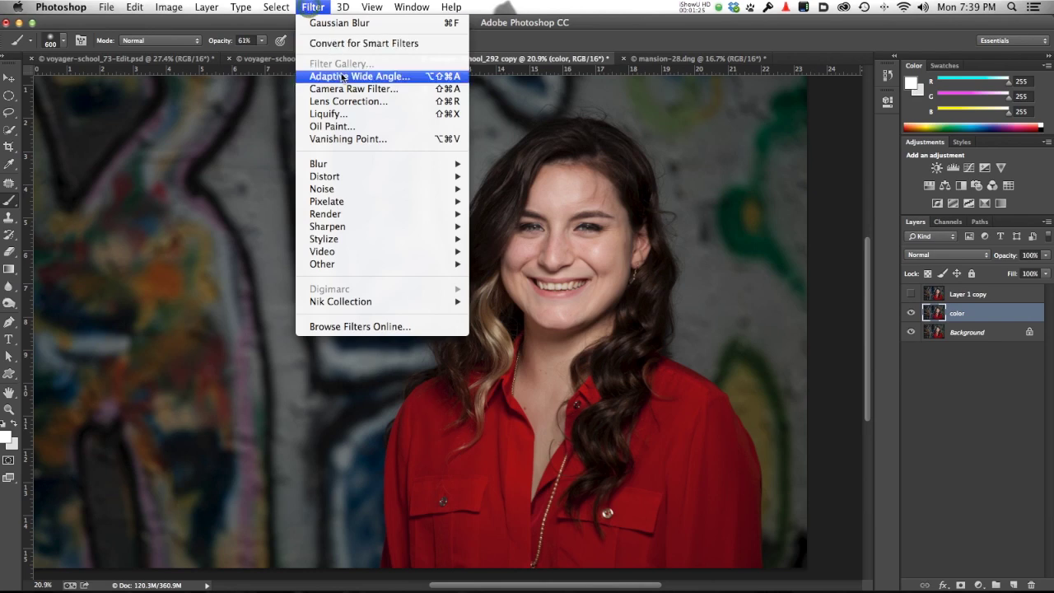
pyautogui.moveTo(346, 169)
pyautogui.click(512, 259)
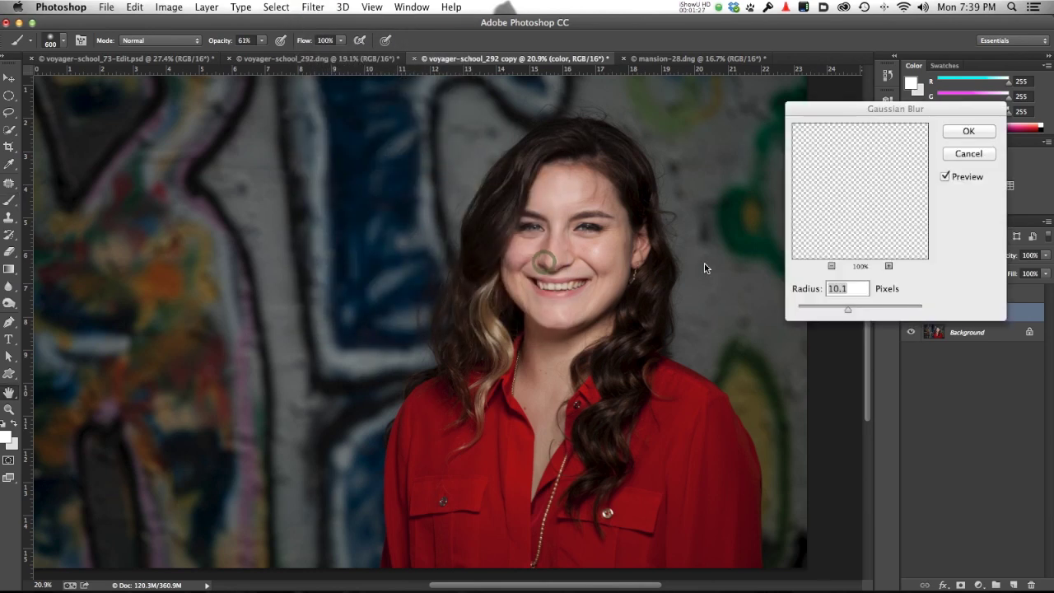
pyautogui.keyDown('super'); pyautogui.click(568, 259); pyautogui.keyUp('super')
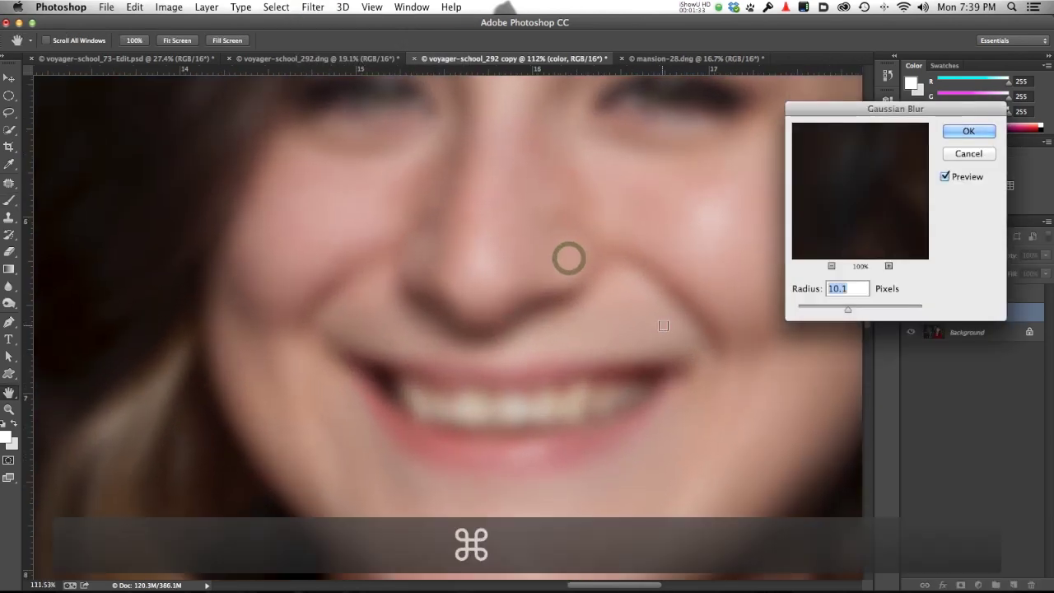
pyautogui.hscroll(10, 607, 259)
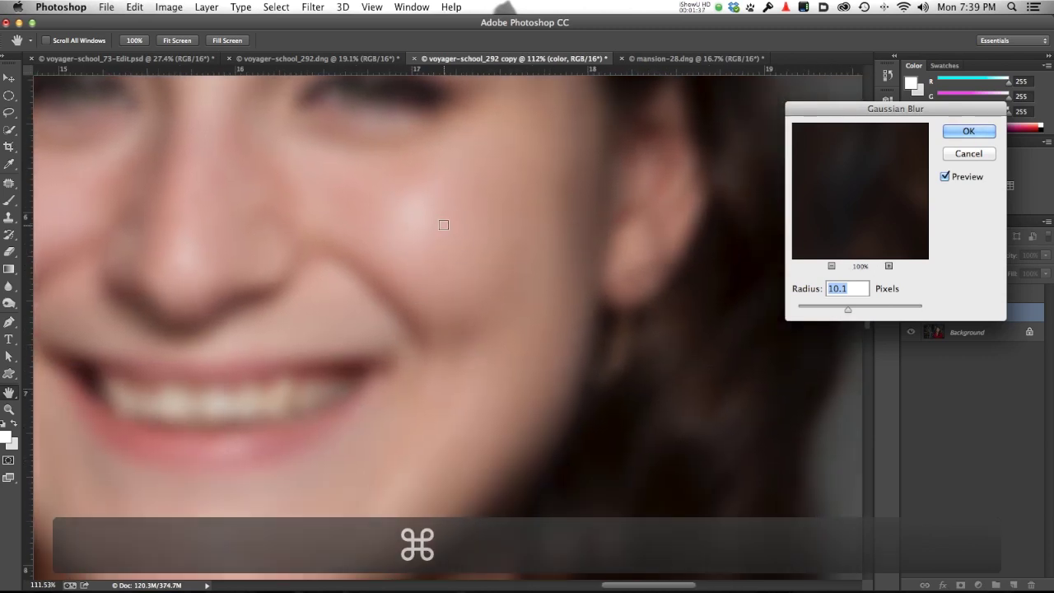
pyautogui.moveTo(436, 220); pyautogui.dragTo(565, 431)
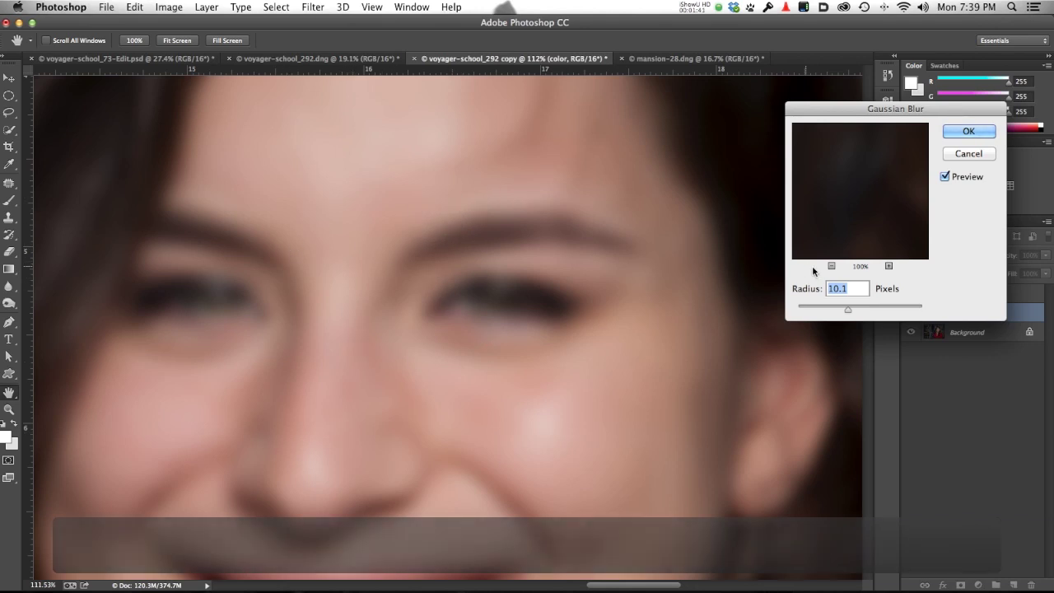
pyautogui.click(968, 130)
# Step: Make the top copy layer visible again and rename it 'detail'
pyautogui.press('b')
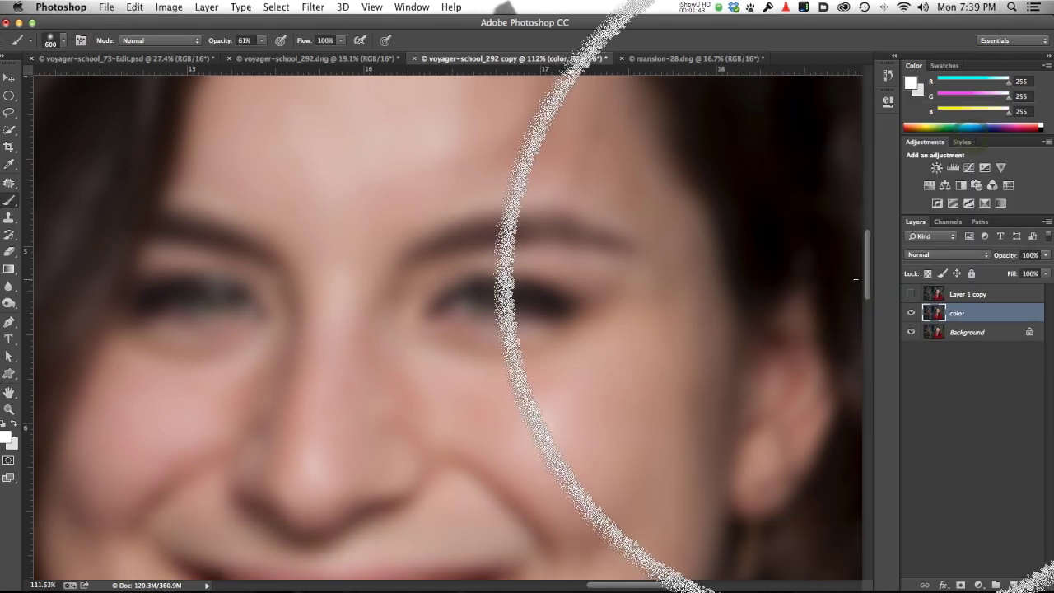
pyautogui.click(970, 293)
pyautogui.click(911, 293)
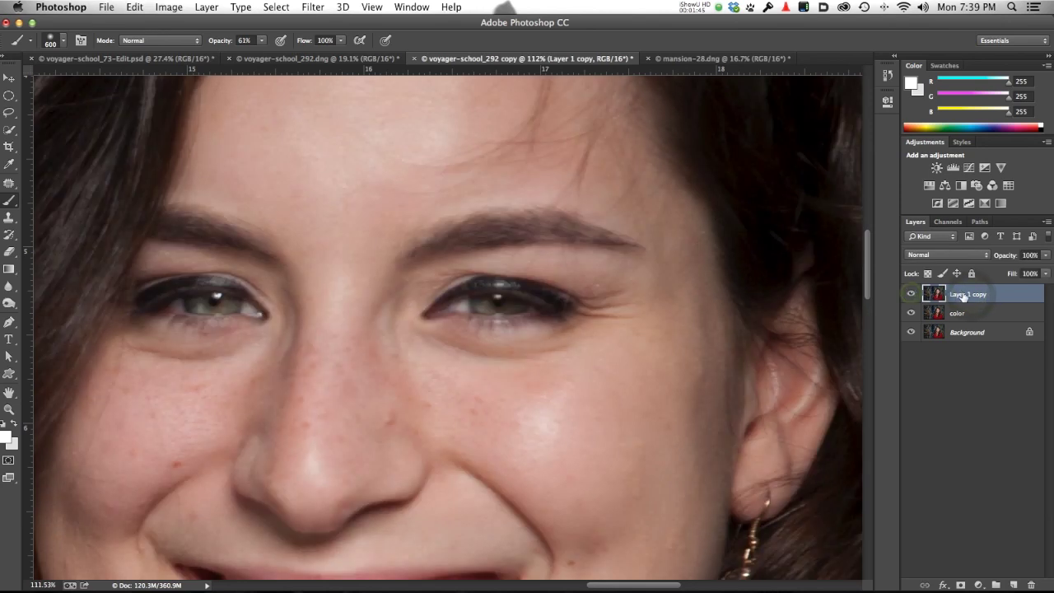
pyautogui.doubleClick(968, 294)
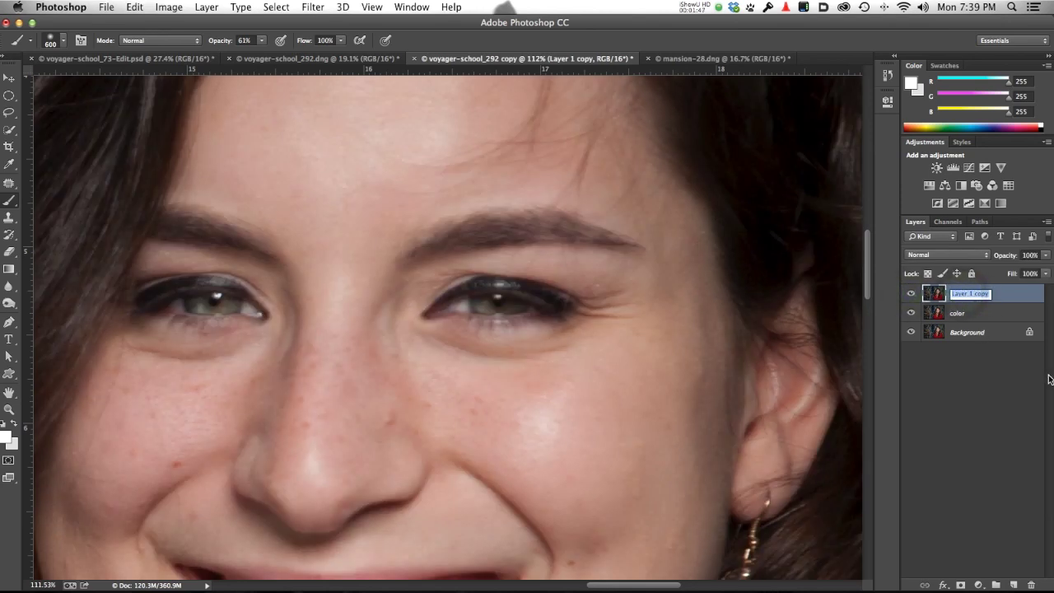
pyautogui.write('d')
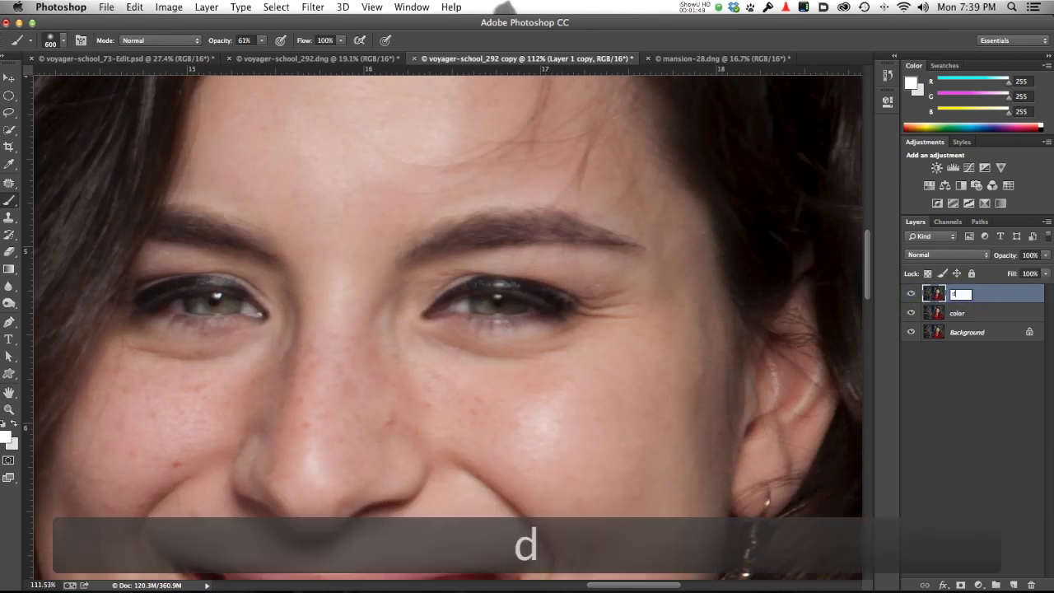
pyautogui.write('etail')
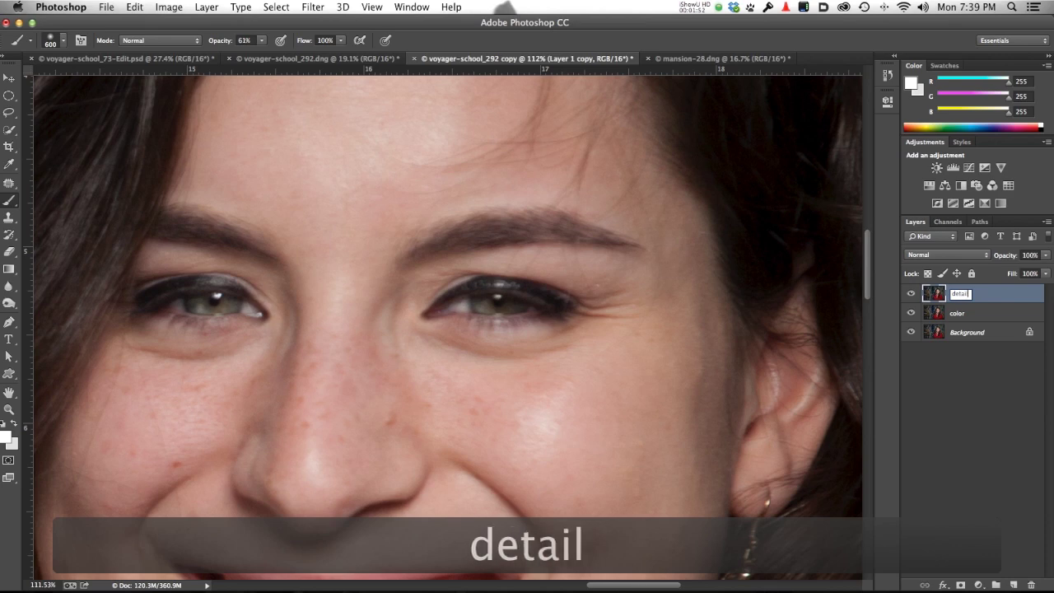
pyautogui.press('Return')
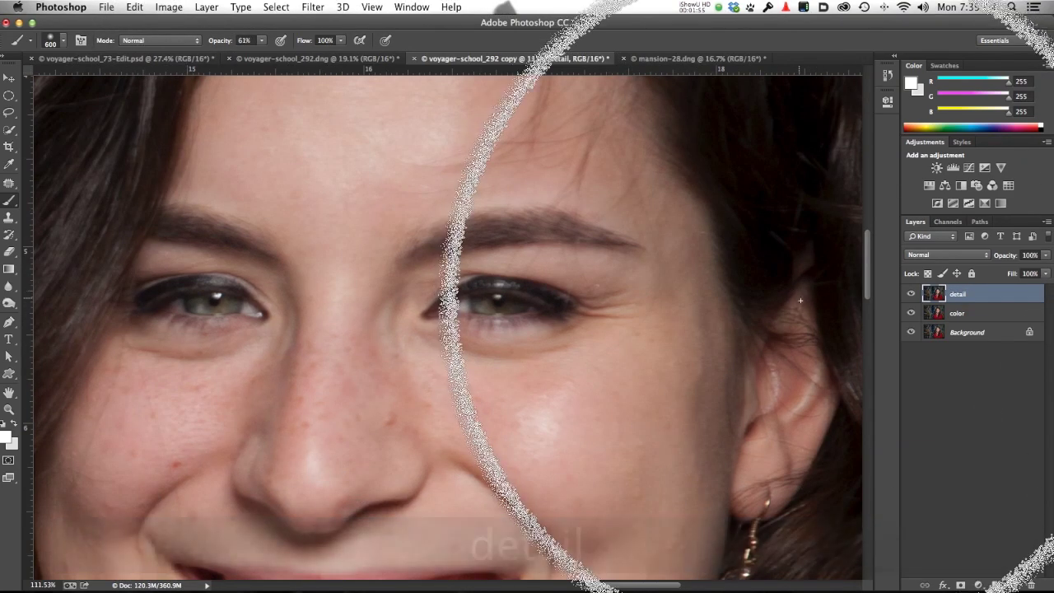
pyautogui.press('super+space')
pyautogui.moveTo(655, 319); pyautogui.dragTo(601, 323)
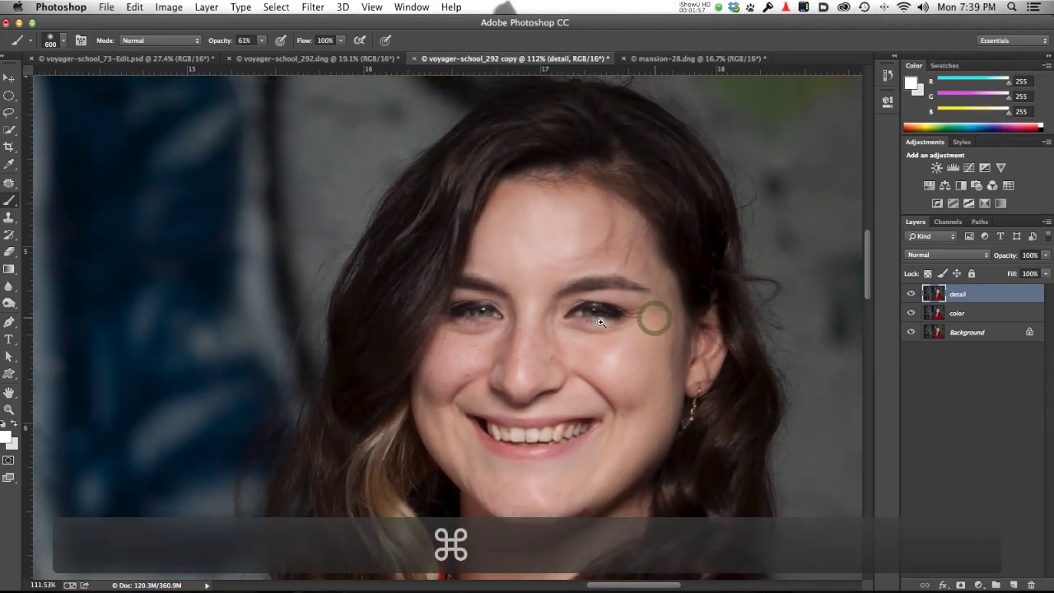
pyautogui.click(164, 7)
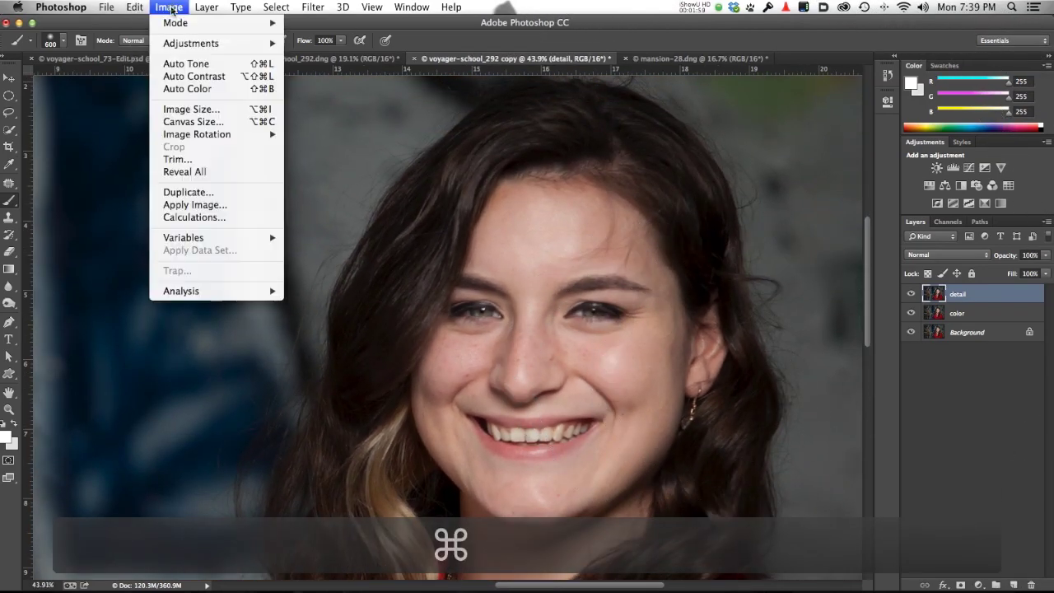
# Step: Use Apply Image on the detail layer to subtract the color layer at Scale 2, Offset 128
pyautogui.click(194, 205)
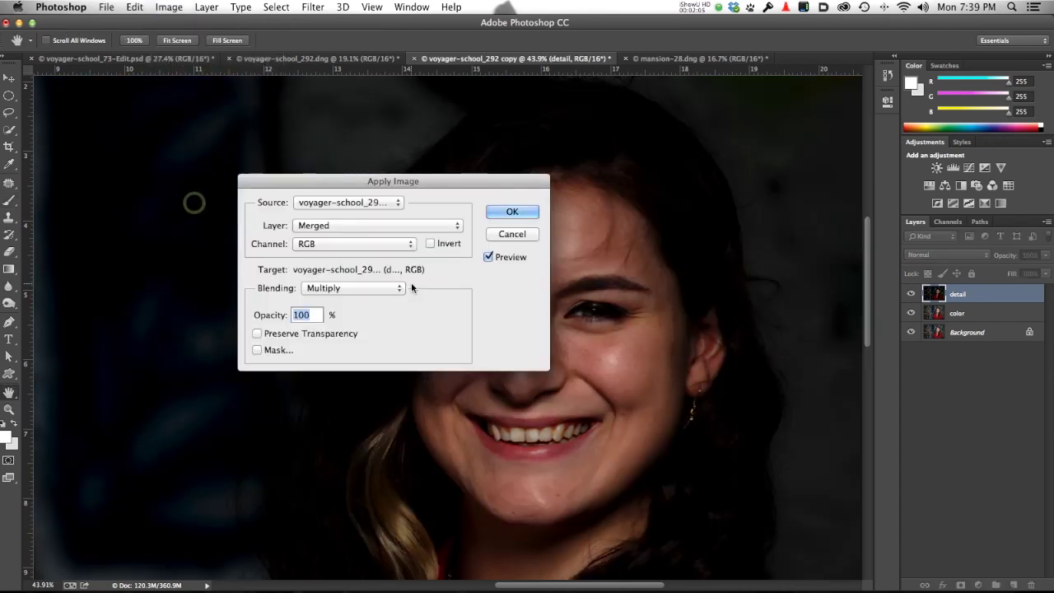
pyautogui.moveTo(404, 181); pyautogui.dragTo(565, 104)
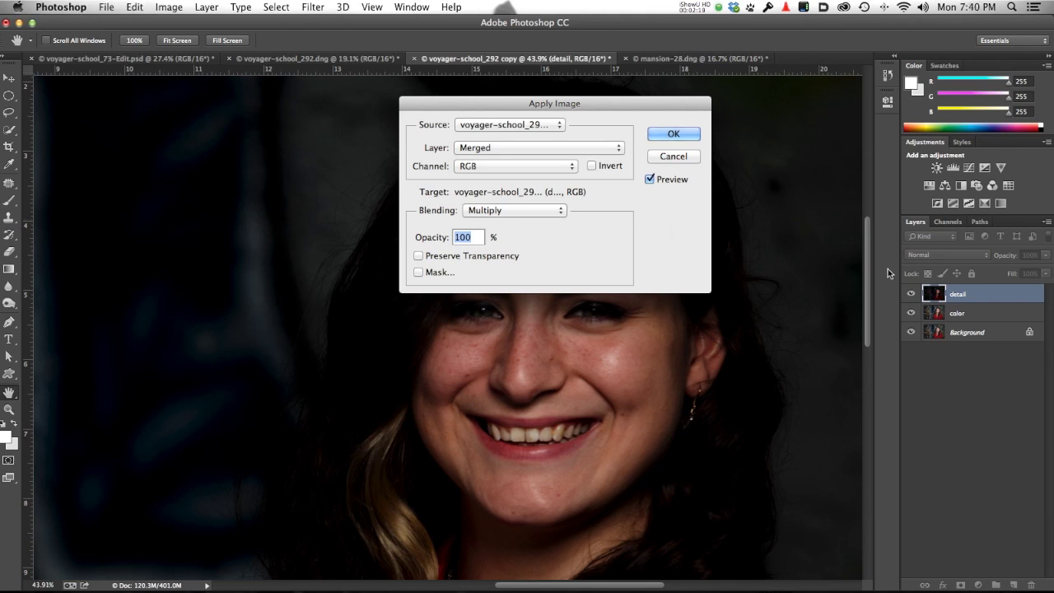
pyautogui.hscroll(2, 782, 238)
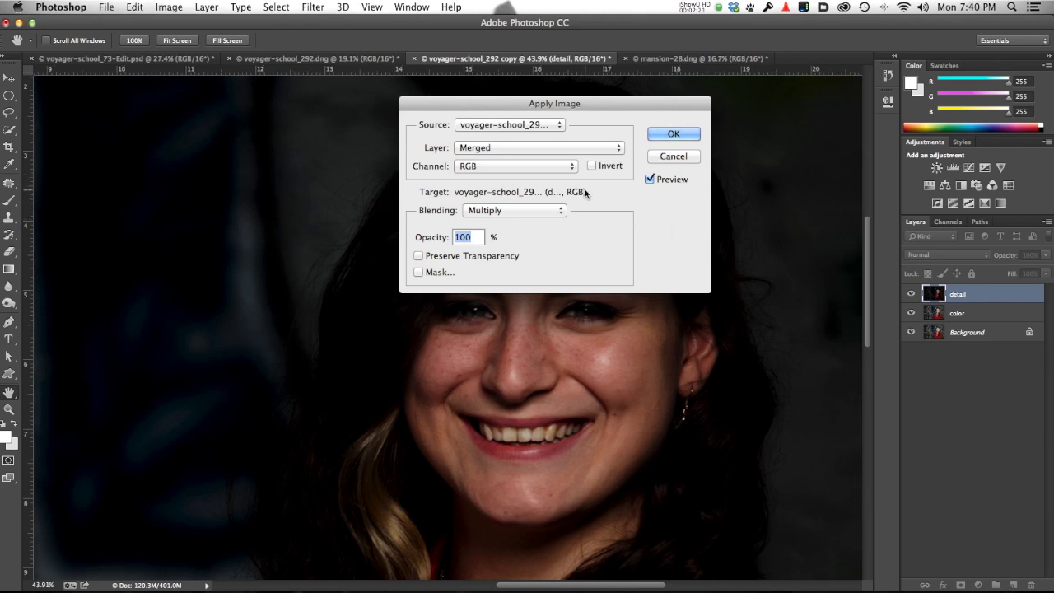
pyautogui.click(514, 148)
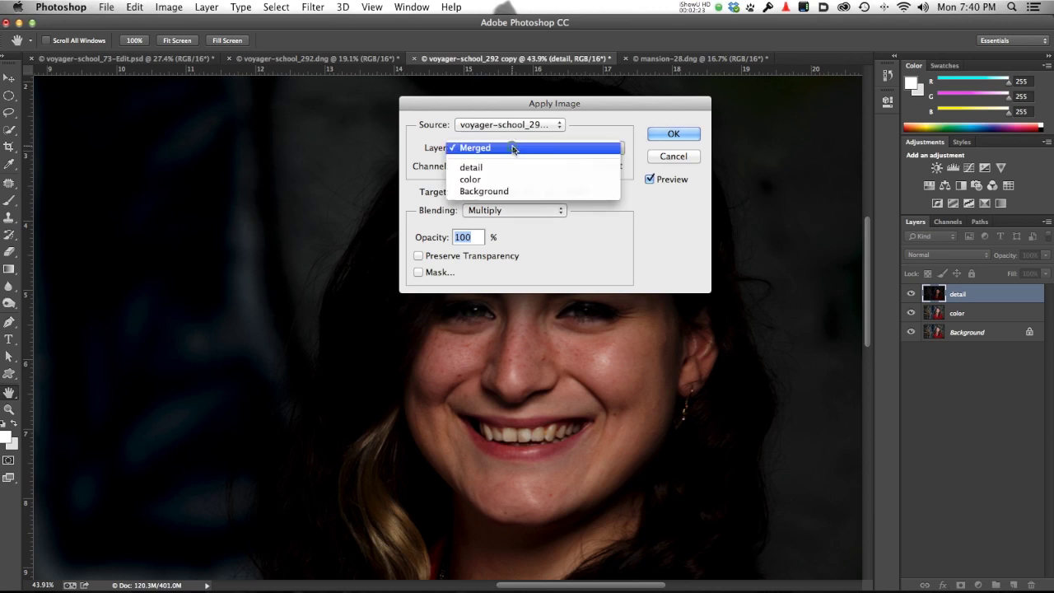
pyautogui.click(519, 176)
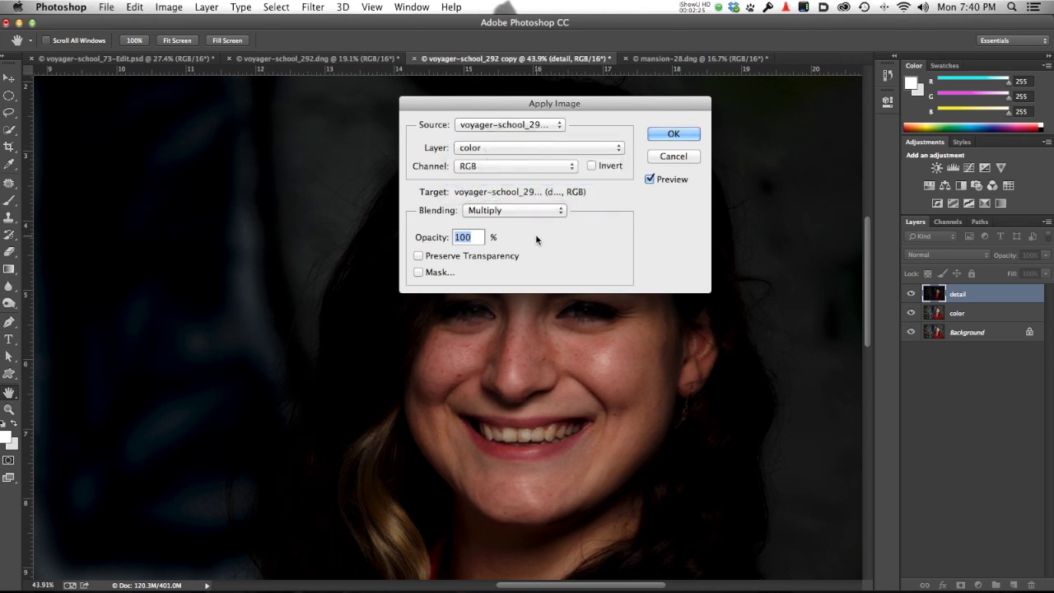
pyautogui.click(511, 210)
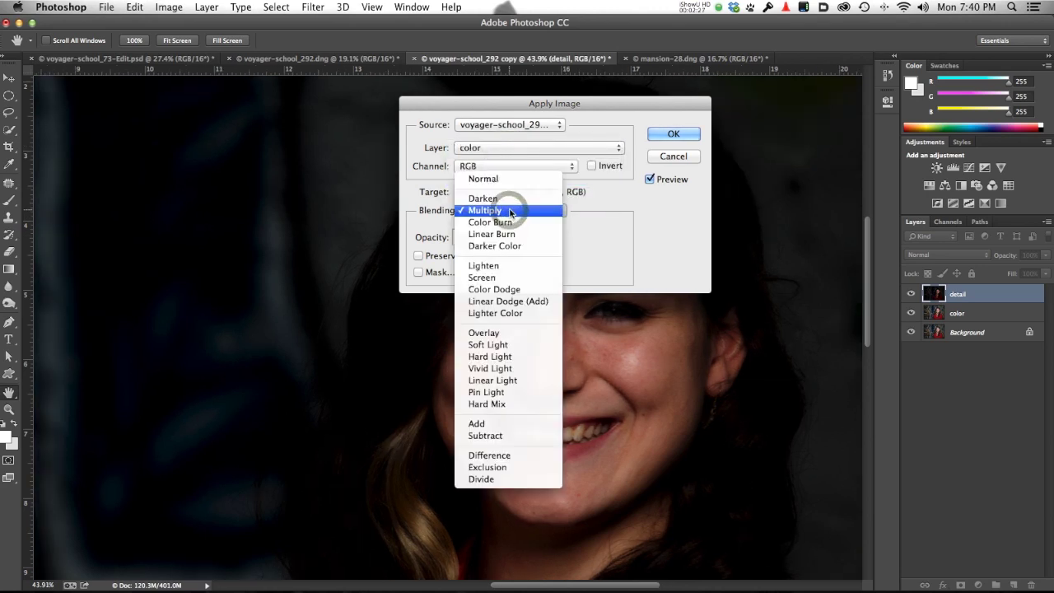
pyautogui.click(510, 435)
pyautogui.click(575, 111)
pyautogui.moveTo(575, 111); pyautogui.dragTo(944, 92)
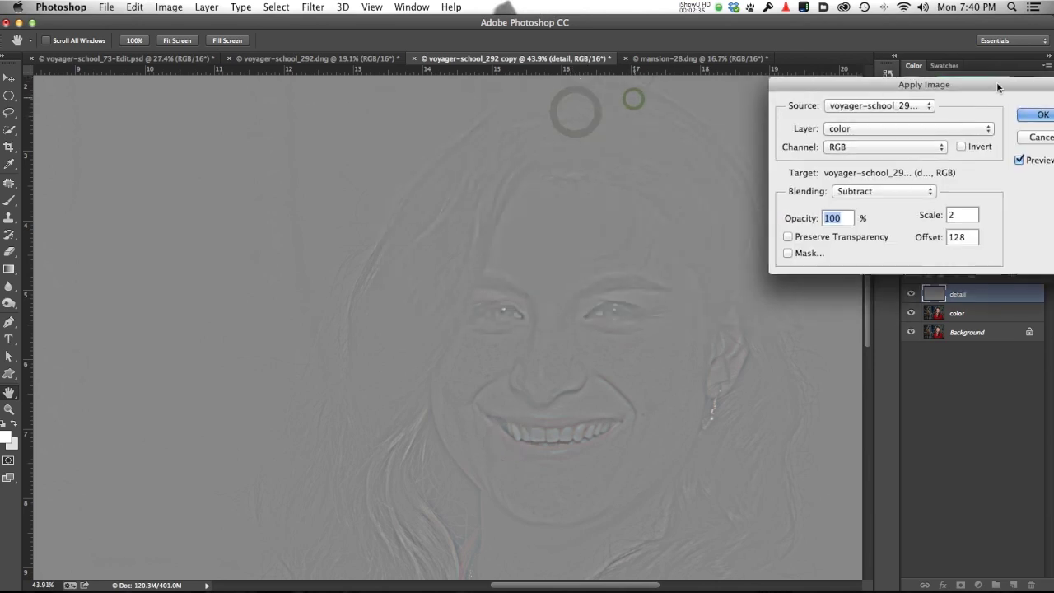
pyautogui.moveTo(819, 83); pyautogui.dragTo(773, 85)
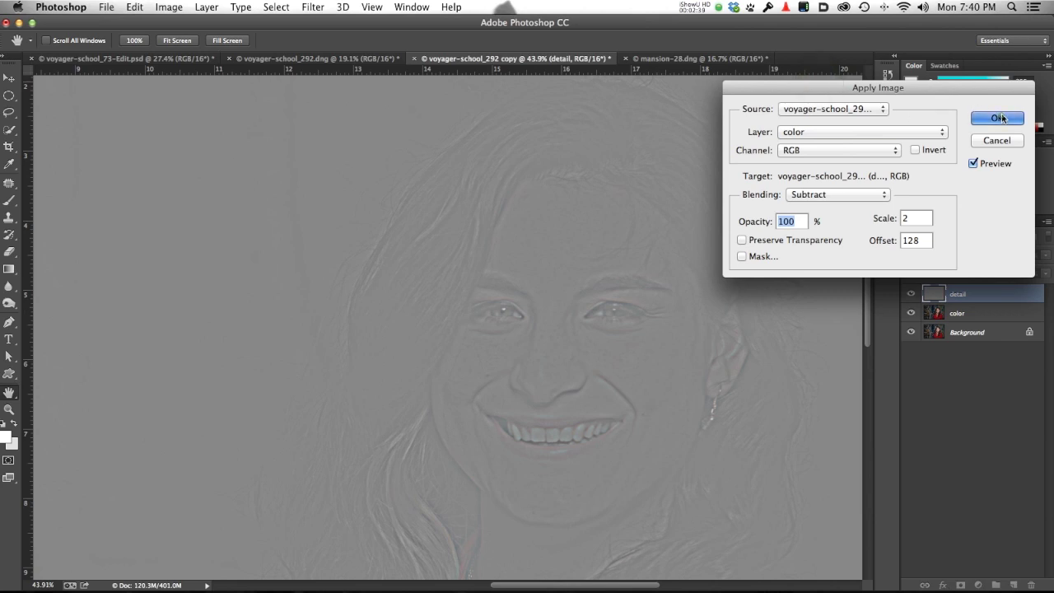
pyautogui.press('Return')
# Step: Set the detail layer to Linear Light and group it with color as 'FreqSep'
pyautogui.click(949, 257)
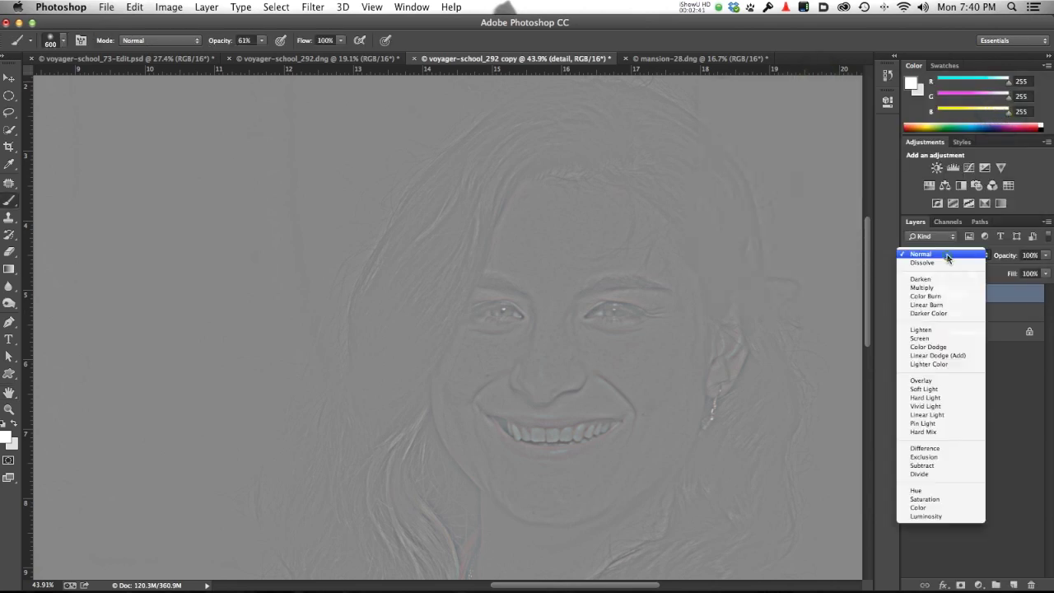
pyautogui.click(936, 413)
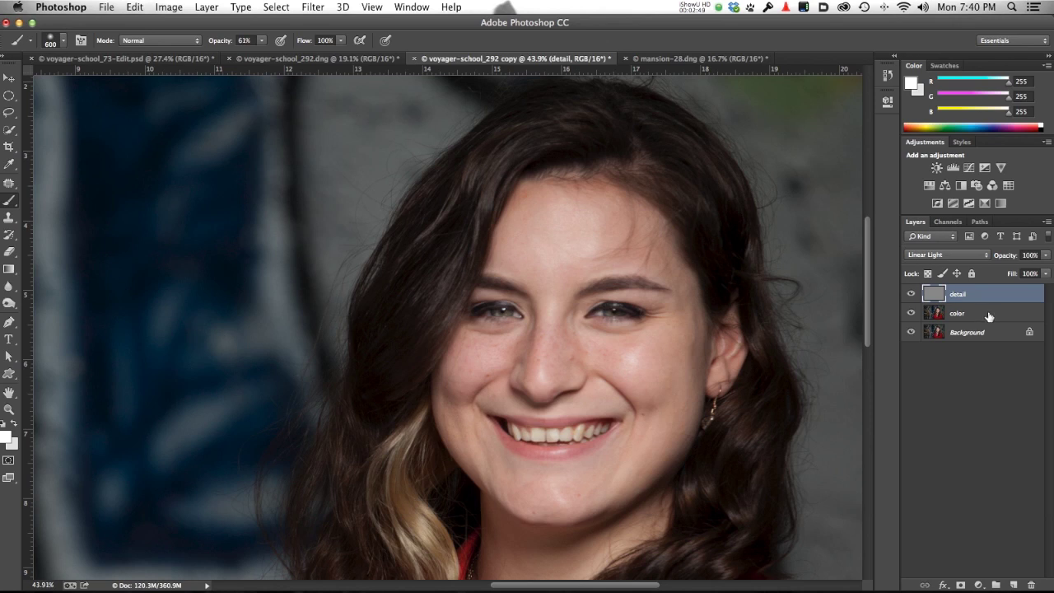
pyautogui.keyDown('shift'); pyautogui.click(989, 317); pyautogui.keyUp('shift')
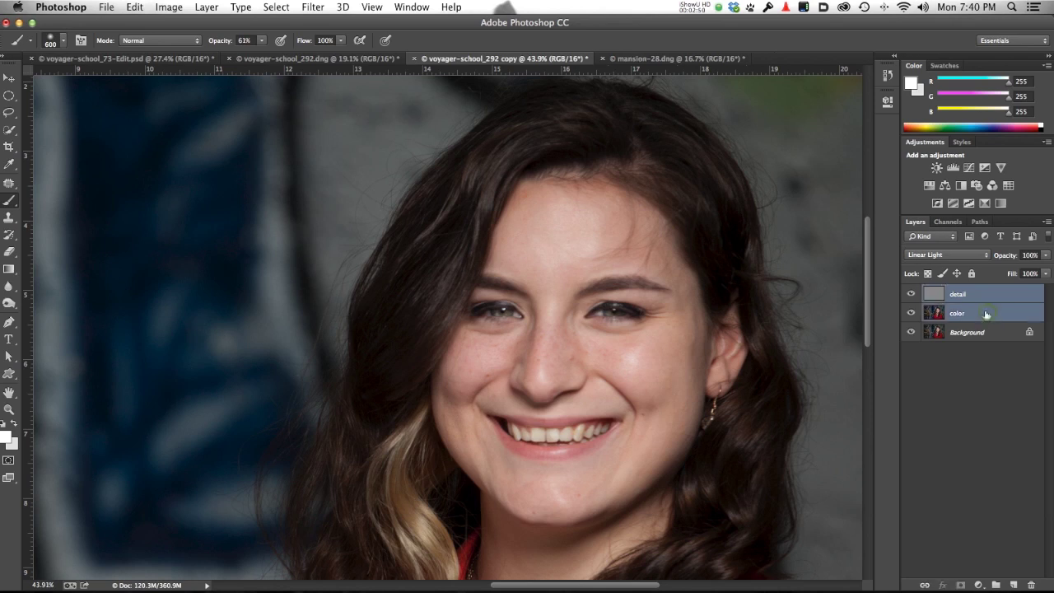
pyautogui.click(1047, 222)
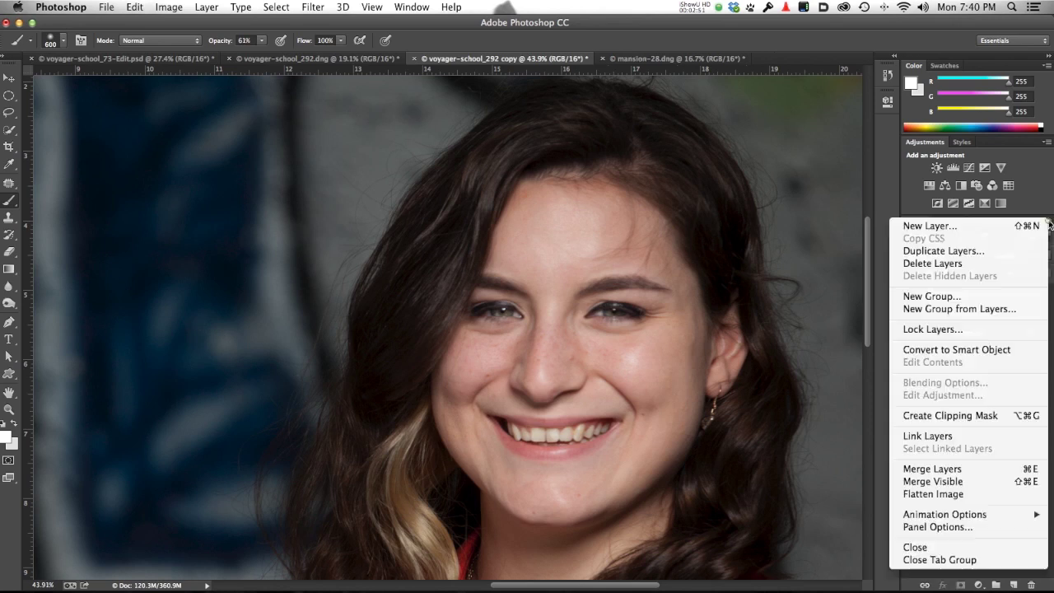
pyautogui.click(970, 308)
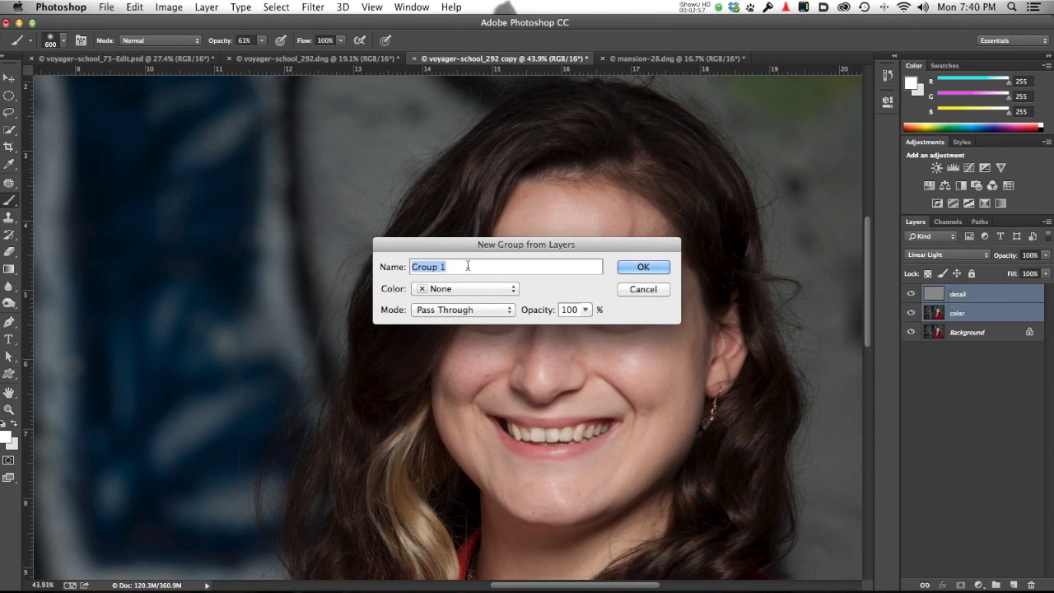
pyautogui.write('Fre')
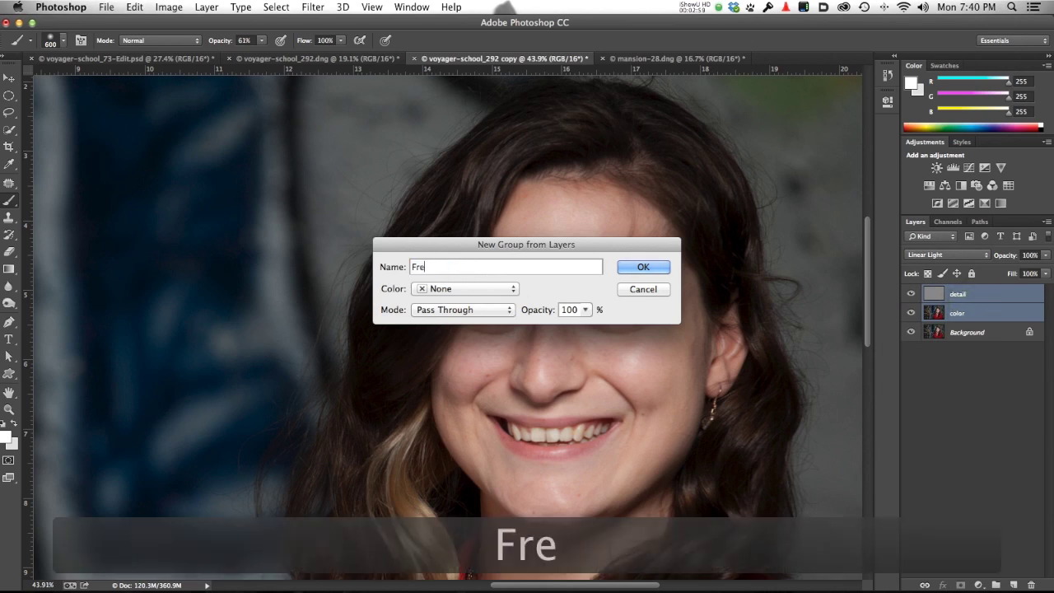
pyautogui.write('q')
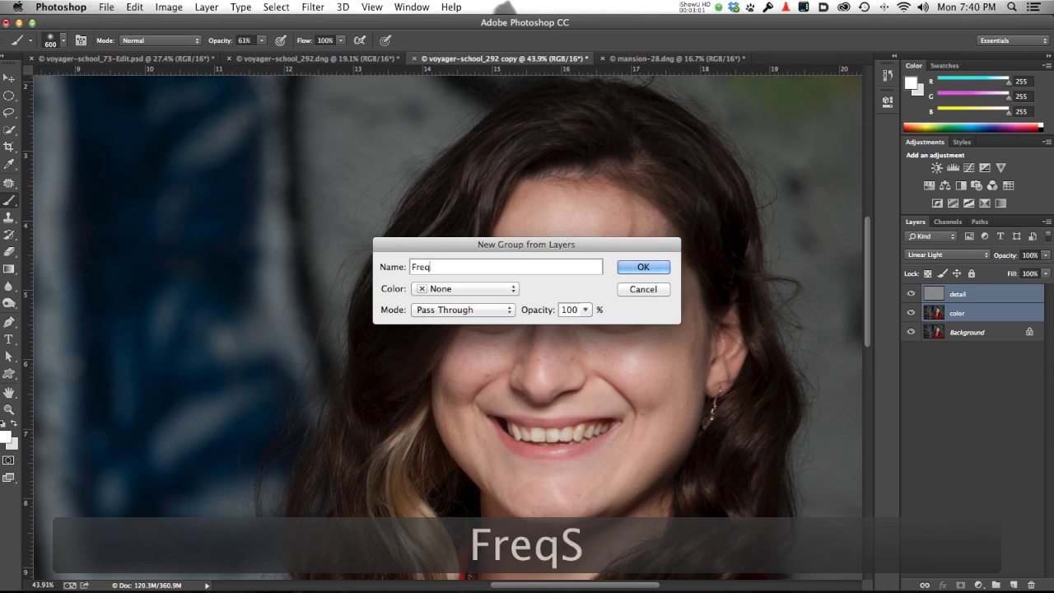
pyautogui.write('Sep')
pyautogui.press('Return')
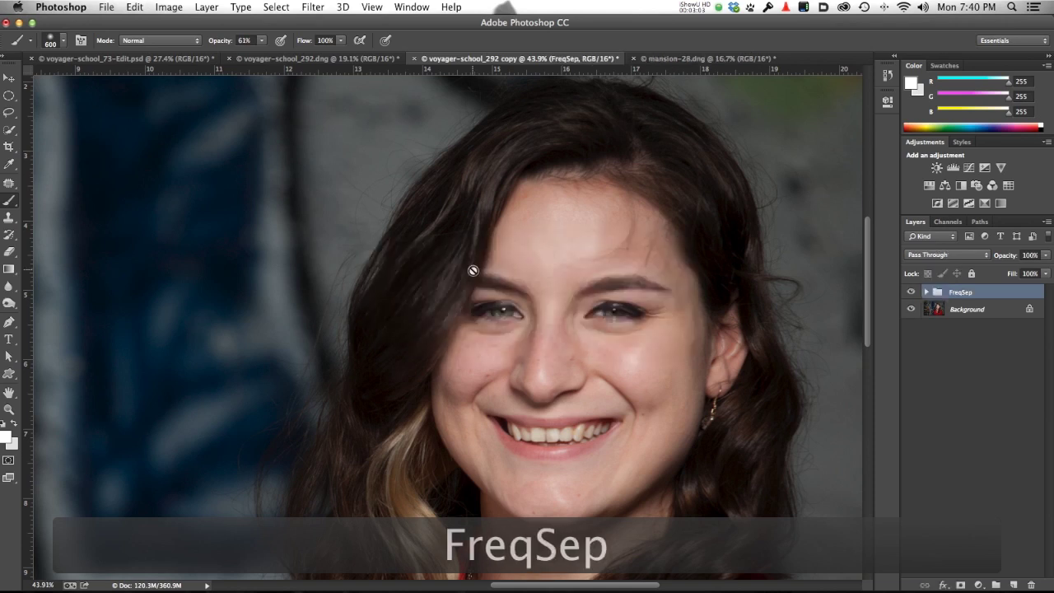
# Step: Toggle FreqSep and its layers to compare, expand the group, and hide the Background layer
pyautogui.click(909, 293)
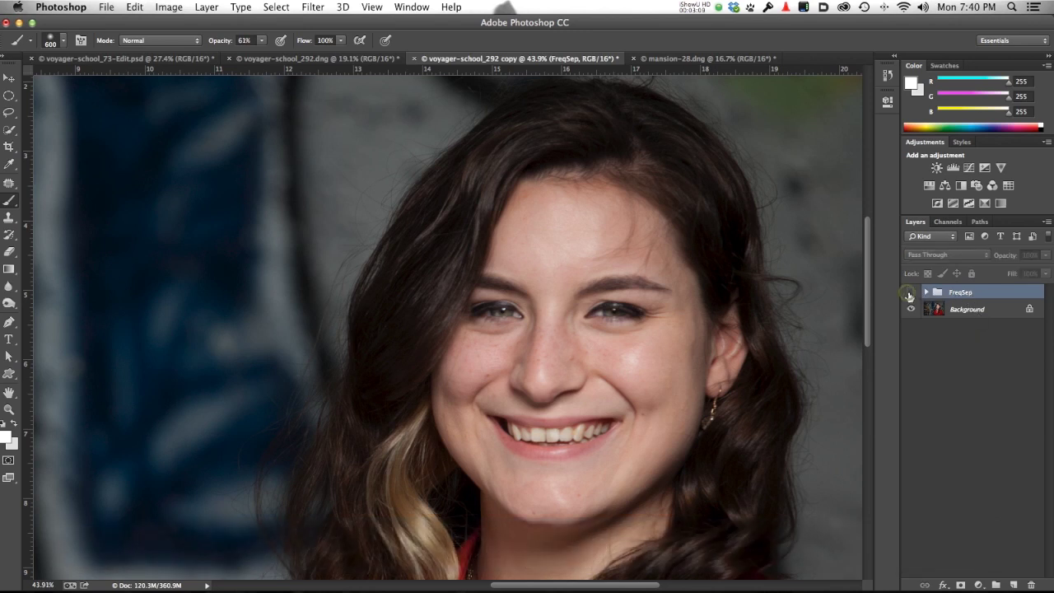
pyautogui.click(910, 293)
pyautogui.click(910, 294)
pyautogui.click(910, 294)
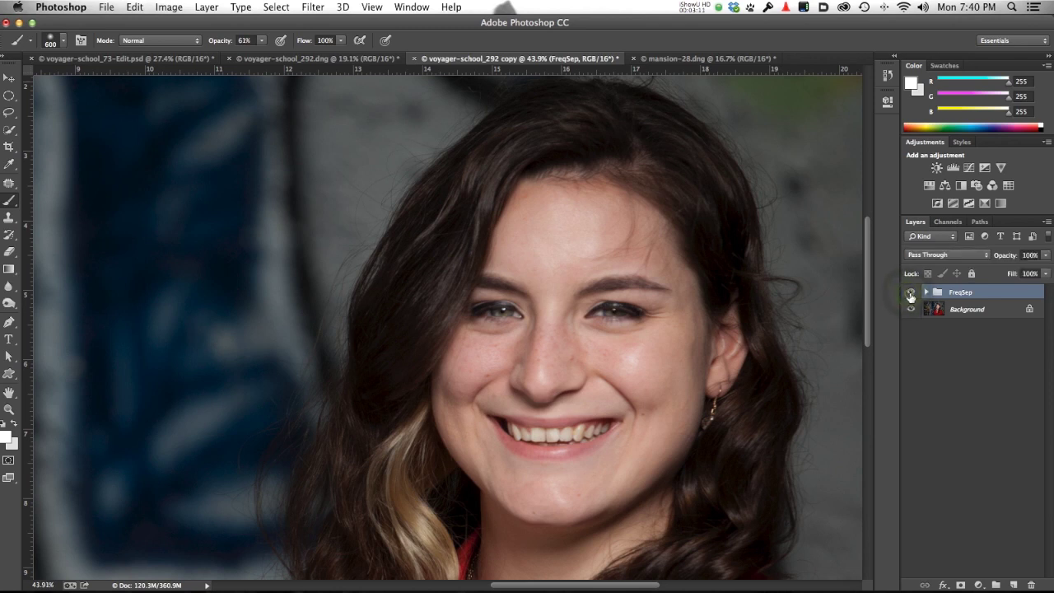
pyautogui.click(910, 294)
pyautogui.click(910, 294)
pyautogui.click(925, 293)
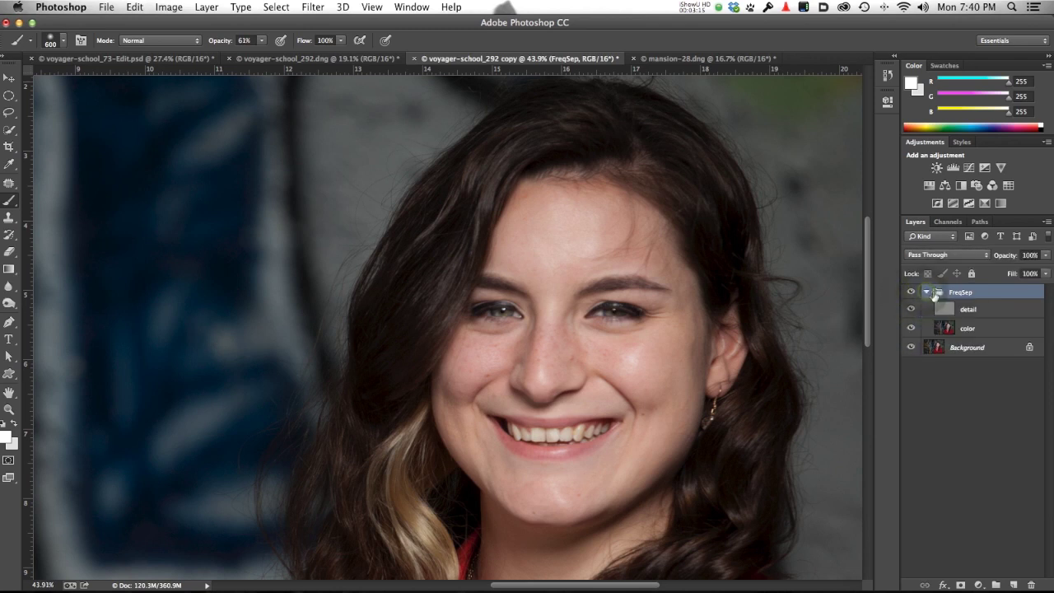
pyautogui.click(911, 309)
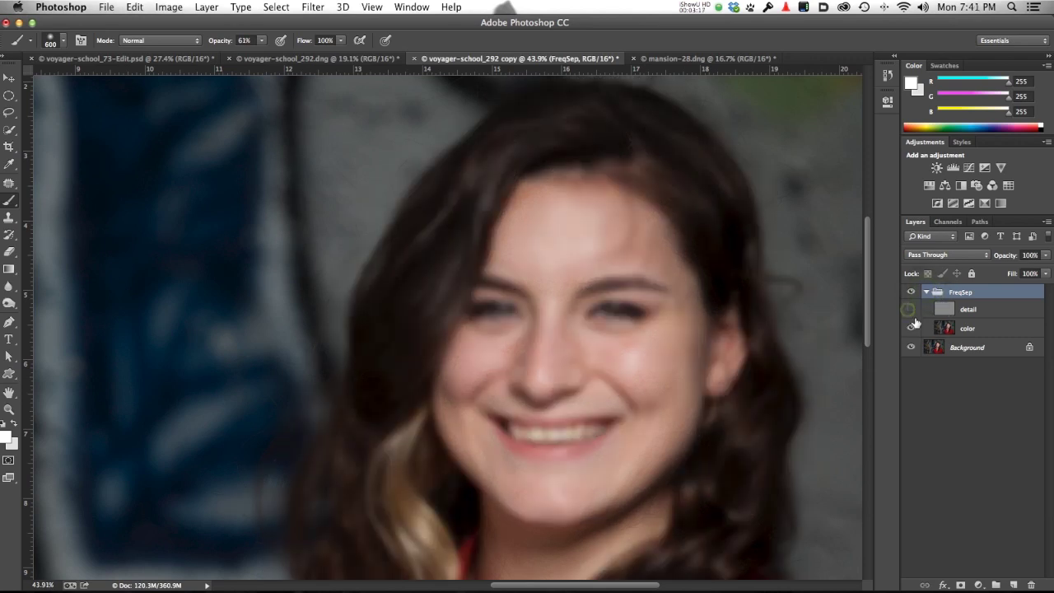
pyautogui.click(911, 308)
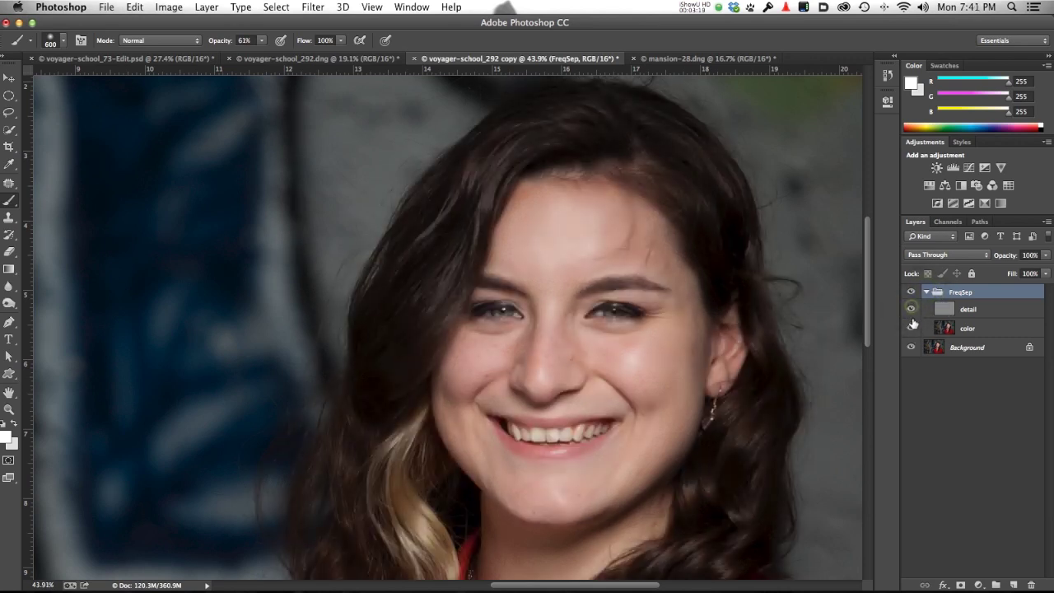
pyautogui.click(910, 327)
pyautogui.click(910, 347)
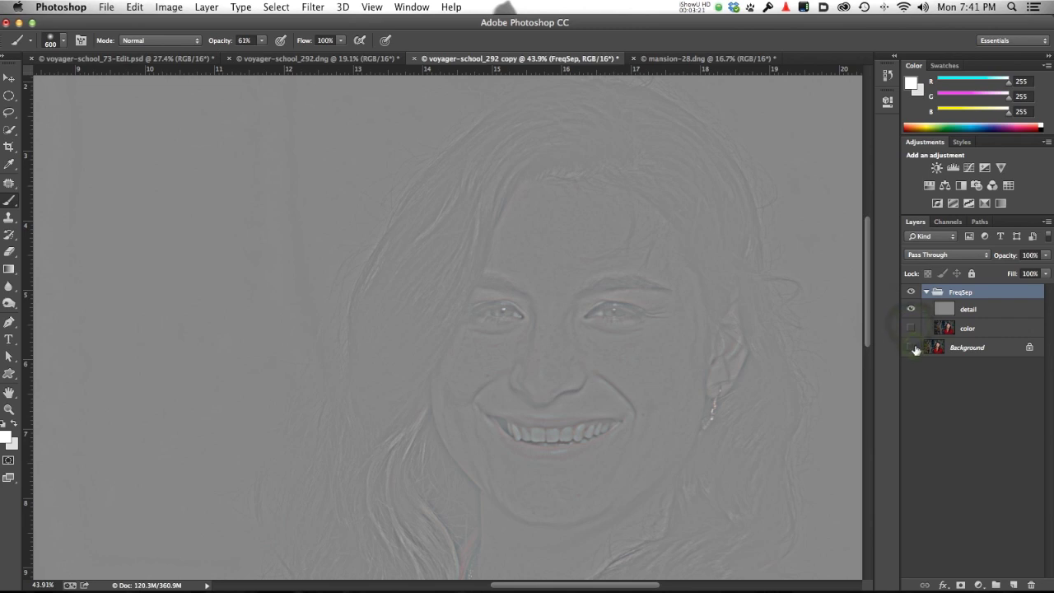
pyautogui.click(910, 328)
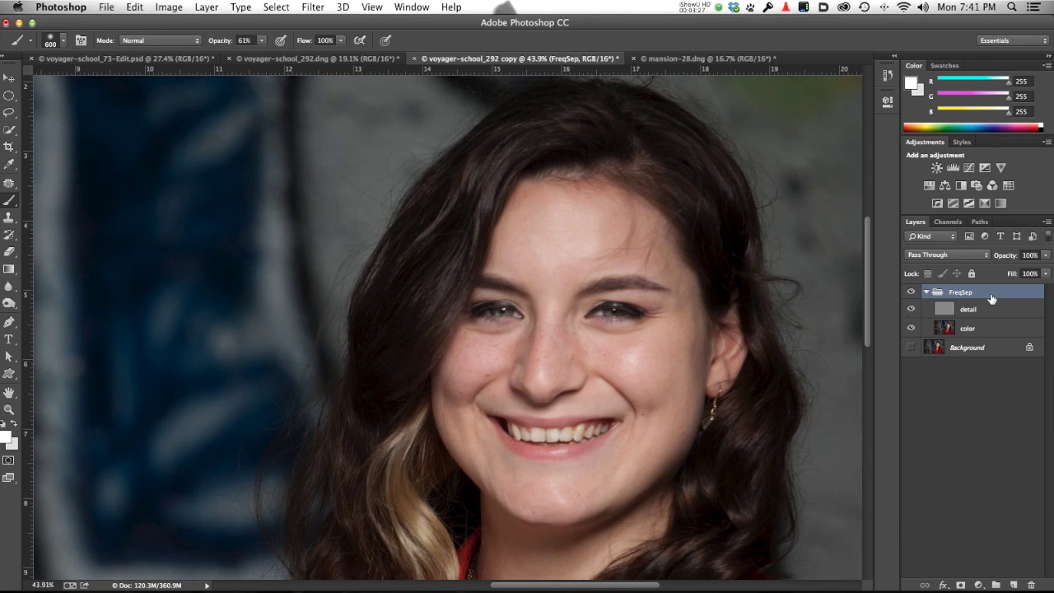
# Step: Select the detail layer and zoom in on the nose and eyes
pyautogui.click(977, 312)
pyautogui.moveTo(573, 339); pyautogui.dragTo(656, 414)
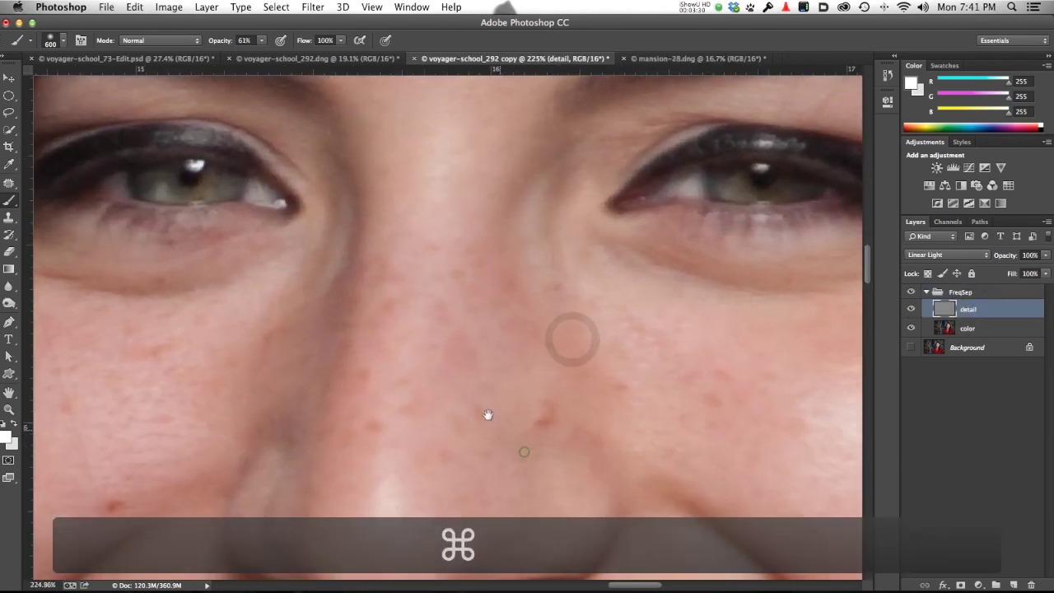
pyautogui.click(525, 452)
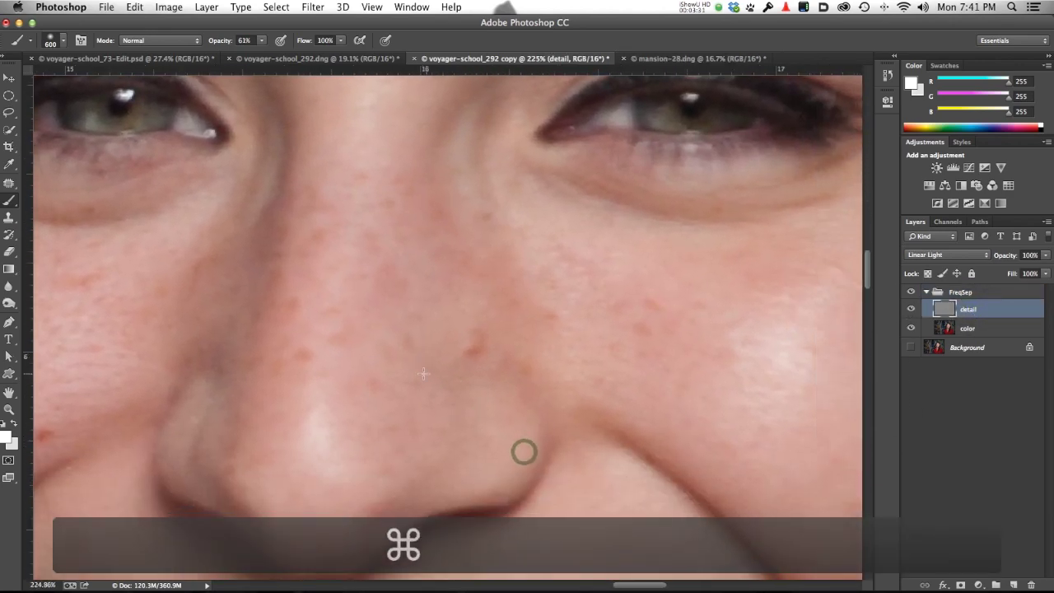
# Step: Pick the Patch tool and undo the first trial patches on the nose
pyautogui.click(11, 184)
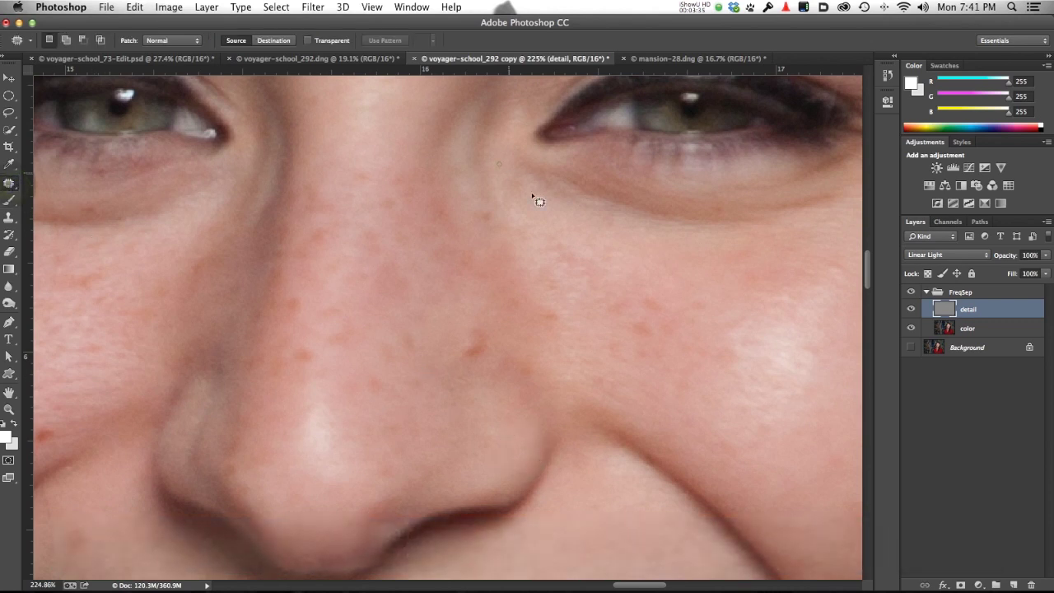
pyautogui.moveTo(498, 161); pyautogui.dragTo(510, 174)
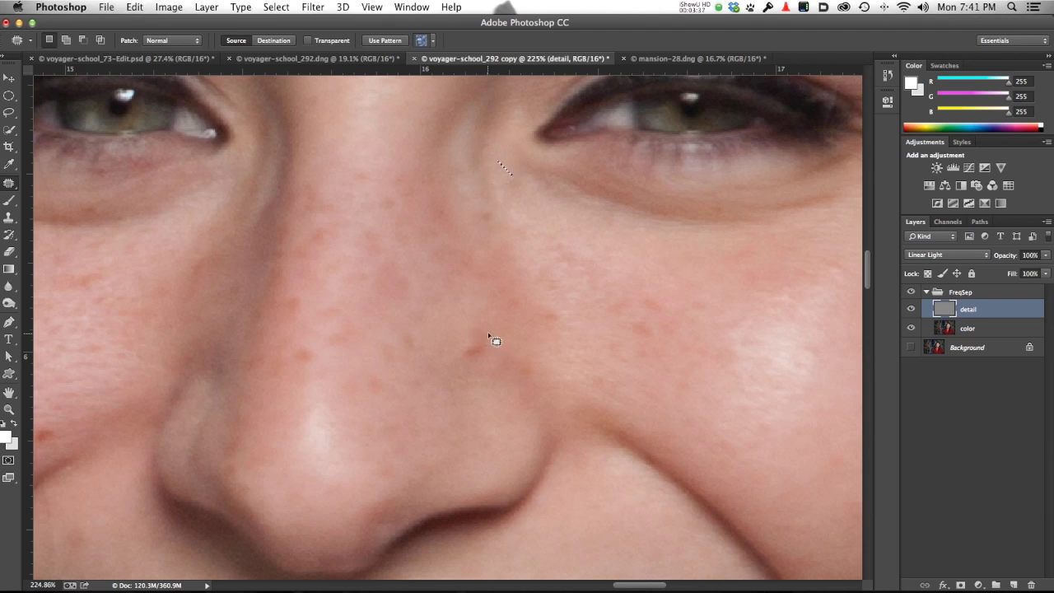
pyautogui.moveTo(492, 331)
pyautogui.mouseDown()
pyautogui.moveTo(450, 336)
pyautogui.moveTo(453, 363)
pyautogui.moveTo(490, 369)
pyautogui.moveTo(511, 346)
pyautogui.moveTo(504, 323)
pyautogui.mouseUp()
pyautogui.scroll(-2, 504, 323)
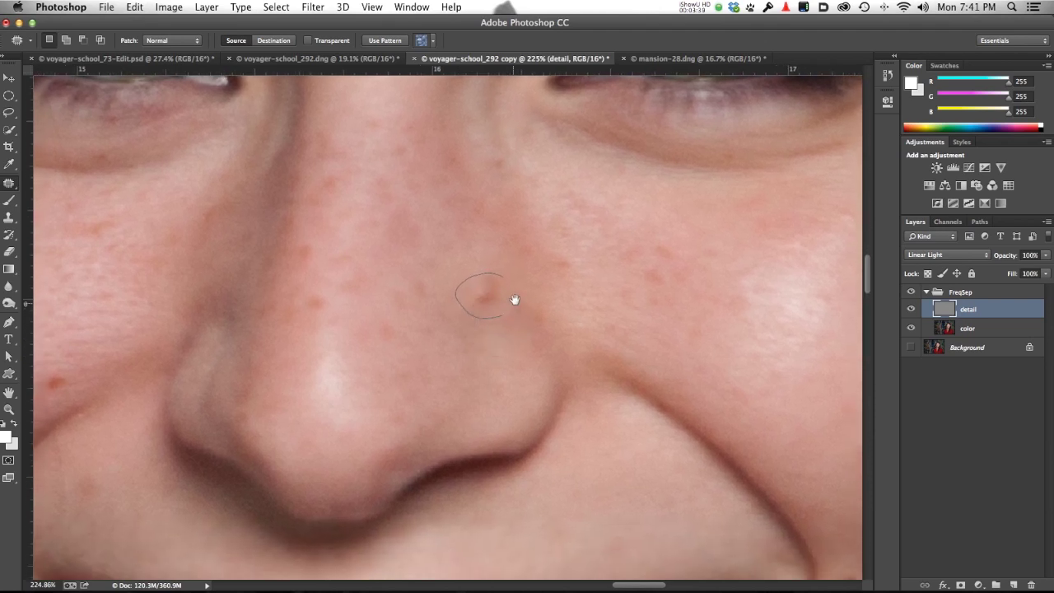
pyautogui.moveTo(513, 299); pyautogui.dragTo(605, 431)
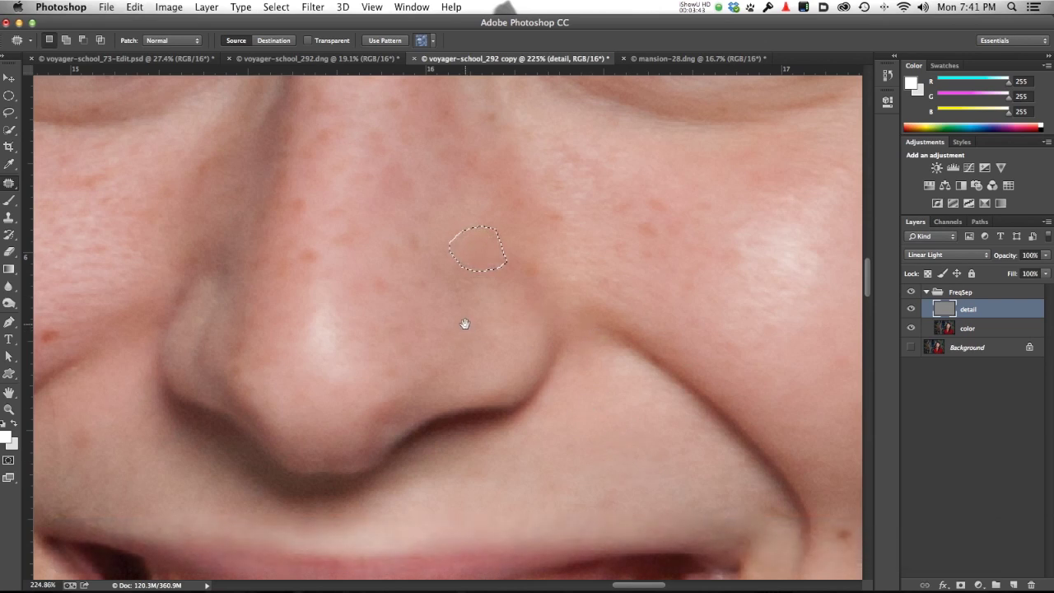
pyautogui.hscroll(5, 466, 254)
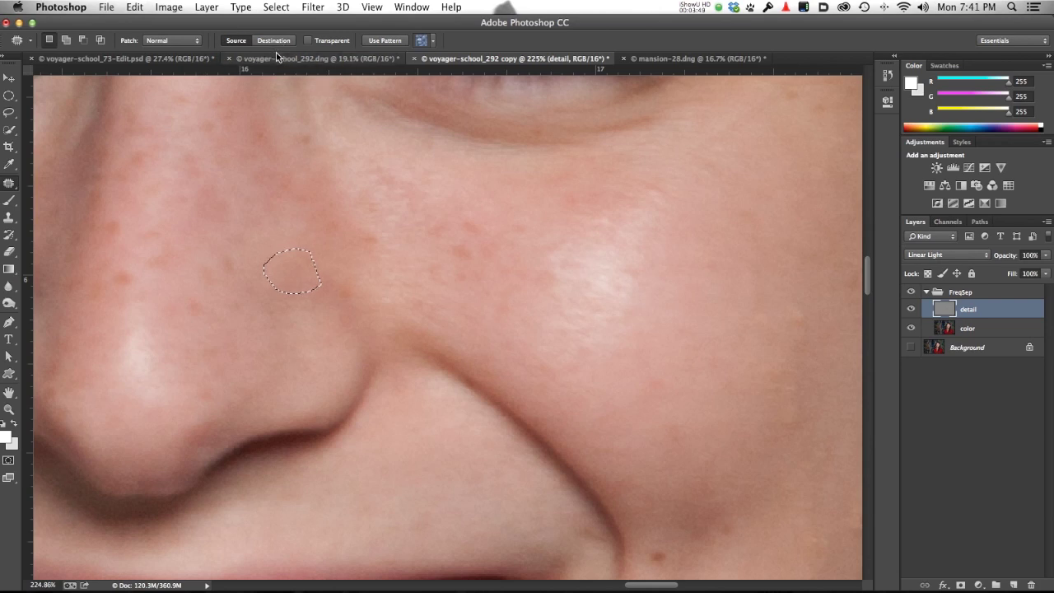
pyautogui.press('super+z')
pyautogui.press('super+z')
pyautogui.press('super+z')
pyautogui.press('super+z')
pyautogui.press('super+z')
pyautogui.press('super+z')
pyautogui.press('alt+super+z')
pyautogui.press('alt+super+z')
pyautogui.press('alt+super+z')
pyautogui.press('alt+super+z')
# Step: Set Patch to Content-Aware and replace the nose blemish with clean nearby skin
pyautogui.click(166, 40)
pyautogui.click(171, 47)
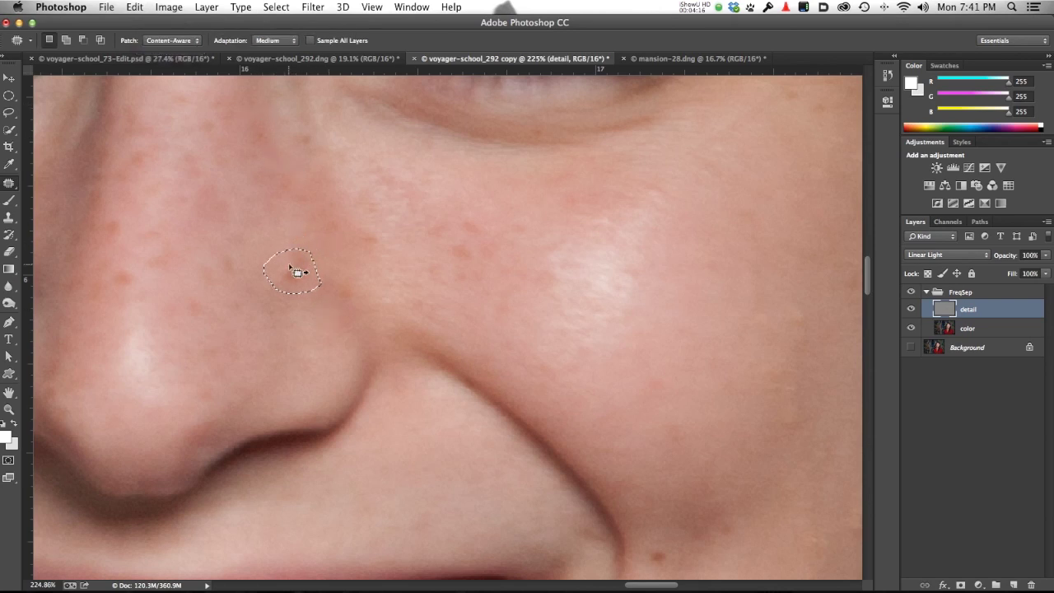
pyautogui.moveTo(297, 273); pyautogui.dragTo(453, 458)
pyautogui.press('super+d')
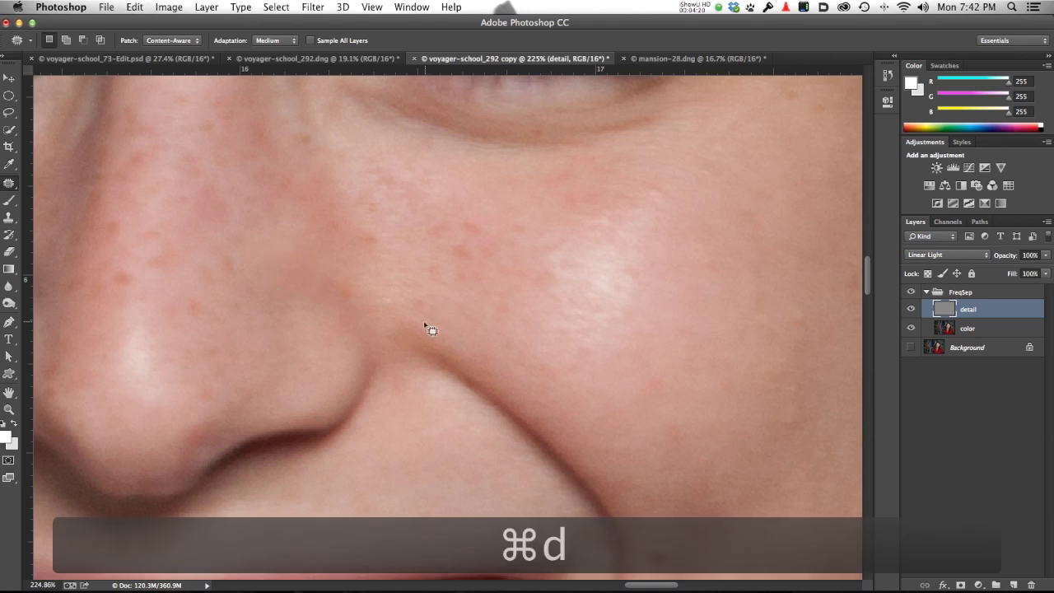
pyautogui.hscroll(10, 680, 381)
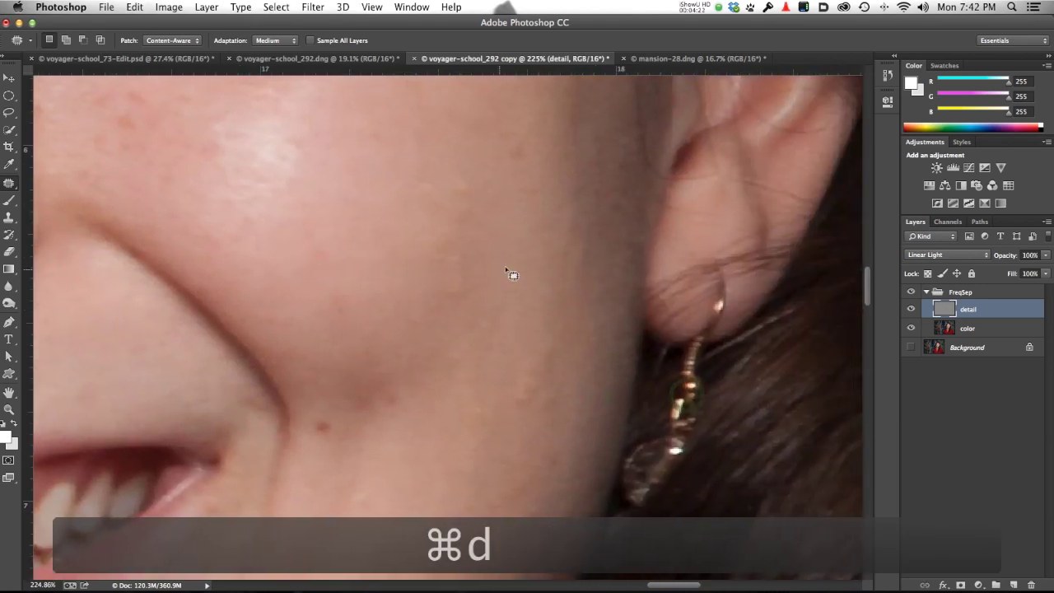
pyautogui.moveTo(493, 206)
pyautogui.mouseDown()
pyautogui.moveTo(466, 160)
pyautogui.moveTo(412, 193)
pyautogui.moveTo(413, 279)
pyautogui.moveTo(440, 330)
pyautogui.moveTo(503, 256)
pyautogui.moveTo(336, 272)
pyautogui.moveTo(189, 318)
pyautogui.moveTo(84, 334)
pyautogui.mouseUp()
pyautogui.press('super+d')
# Step: Patch the cheek spot with clean cheek skin and outline the spot below the nose crease
pyautogui.hscroll(-5, 595, 423)
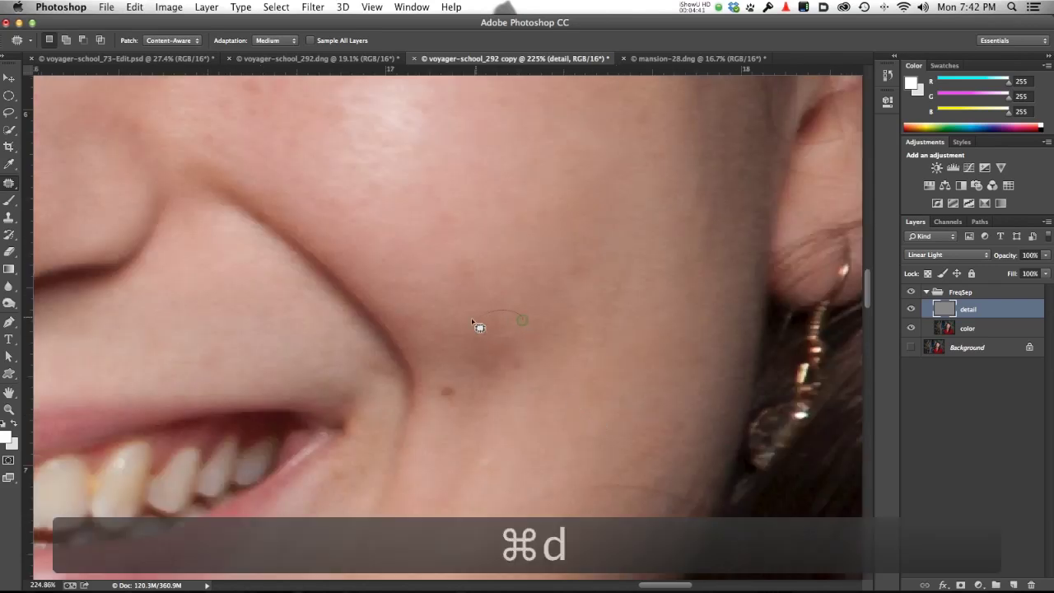
pyautogui.moveTo(478, 326)
pyautogui.mouseDown()
pyautogui.moveTo(477, 379)
pyautogui.moveTo(528, 380)
pyautogui.moveTo(520, 317)
pyautogui.mouseUp()
pyautogui.moveTo(518, 343); pyautogui.dragTo(263, 321)
pyautogui.press('super+d')
pyautogui.moveTo(461, 378)
pyautogui.mouseDown()
pyautogui.moveTo(419, 384)
pyautogui.moveTo(437, 420)
pyautogui.moveTo(450, 385)
pyautogui.mouseUp()
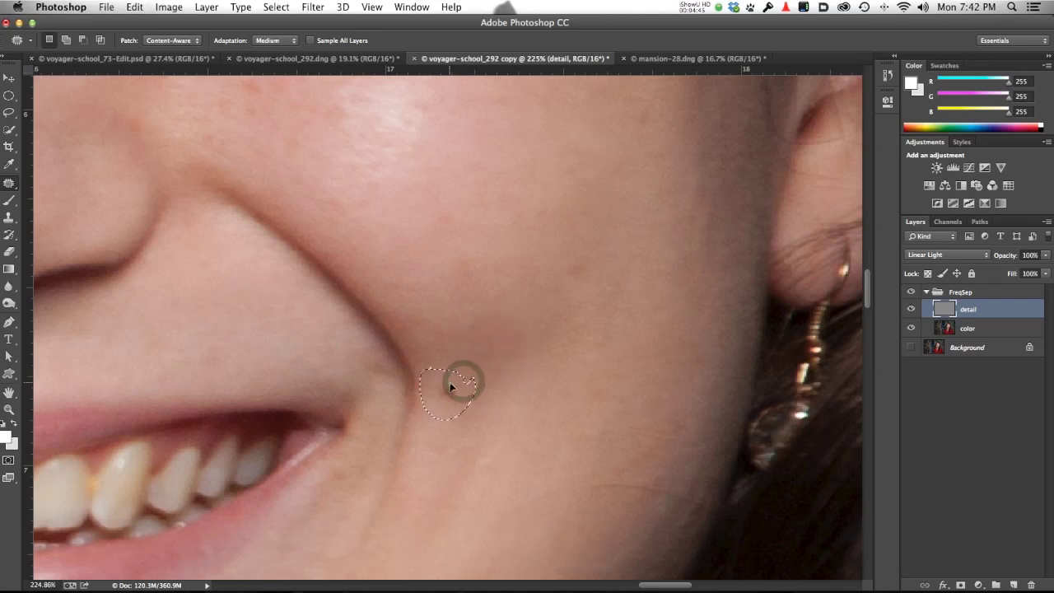
pyautogui.moveTo(478, 186); pyautogui.dragTo(548, 436)
# Step: Patch the stray forehead hair strands over with clean cheek skin and deselect
pyautogui.moveTo(477, 246); pyautogui.dragTo(494, 494)
pyautogui.moveTo(508, 258); pyautogui.dragTo(489, 400)
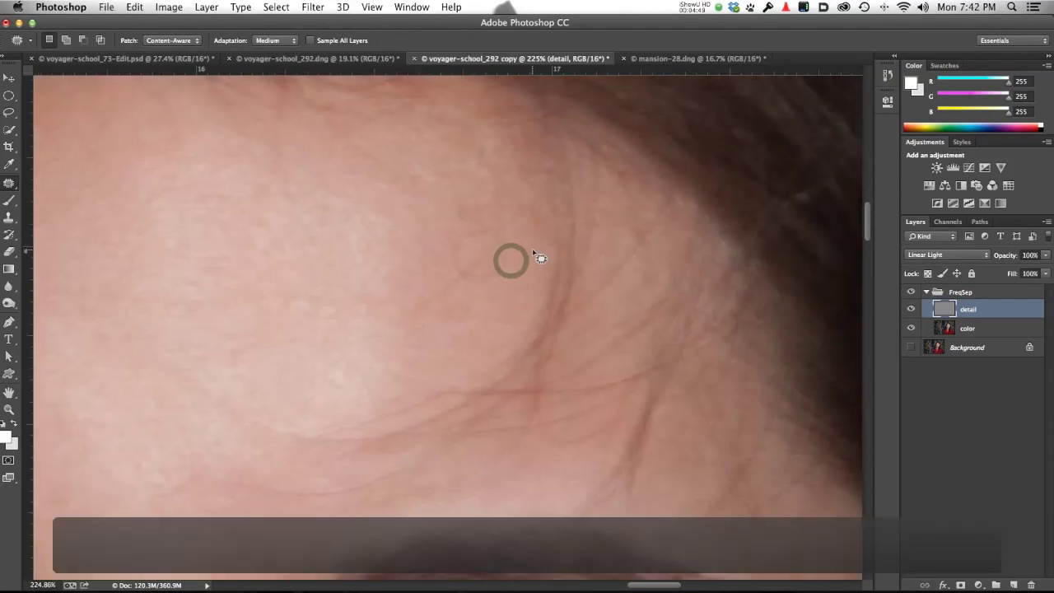
pyautogui.moveTo(540, 229)
pyautogui.mouseDown()
pyautogui.moveTo(526, 306)
pyautogui.moveTo(438, 376)
pyautogui.moveTo(387, 402)
pyautogui.moveTo(263, 428)
pyautogui.moveTo(296, 515)
pyautogui.mouseUp()
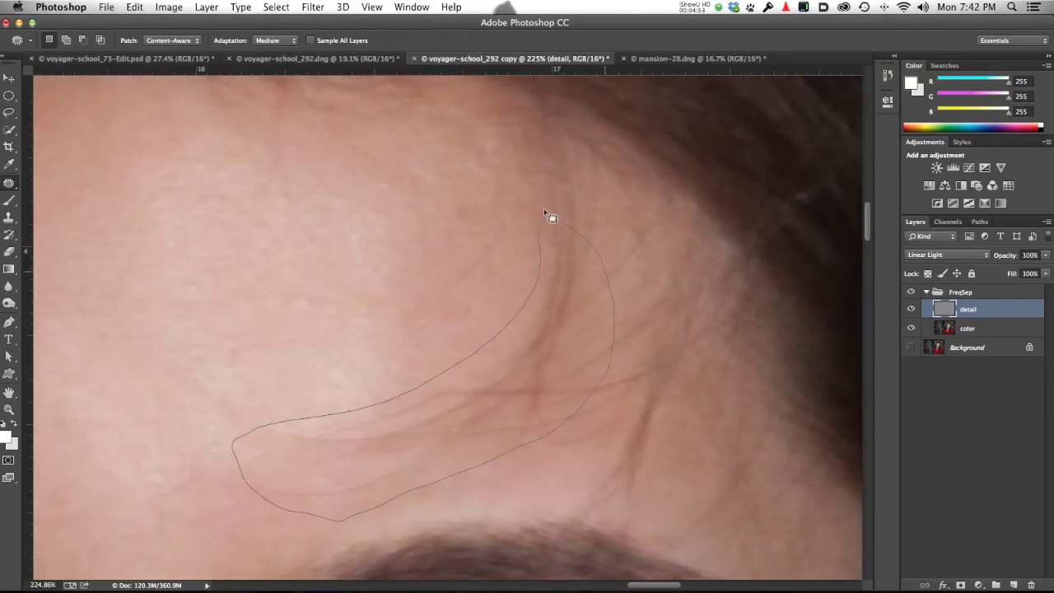
pyautogui.moveTo(552, 218); pyautogui.dragTo(516, 206)
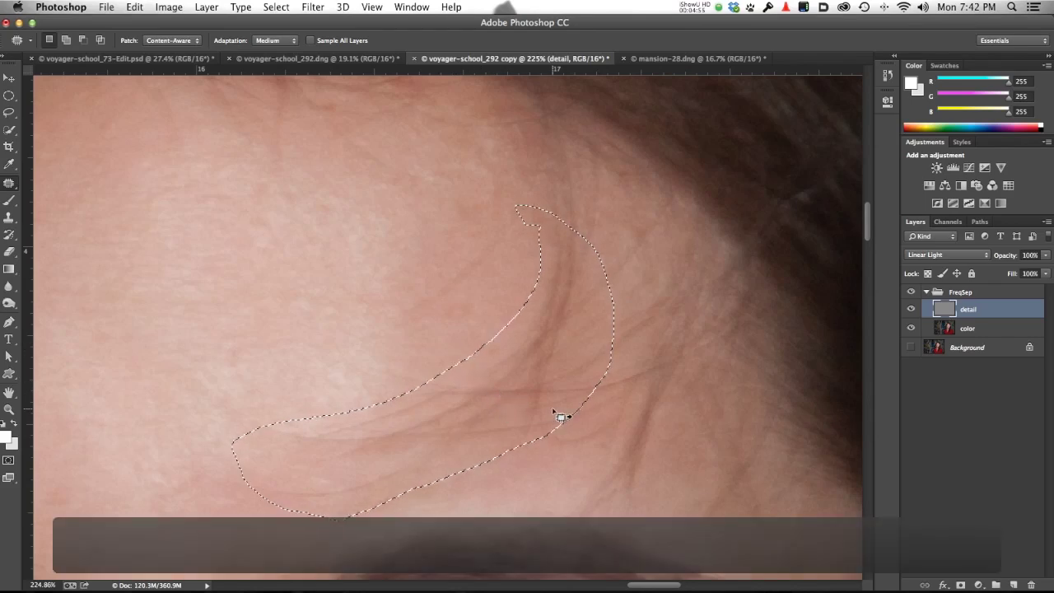
pyautogui.press('super+minus')
pyautogui.press('super+minus')
pyautogui.press('super+minus')
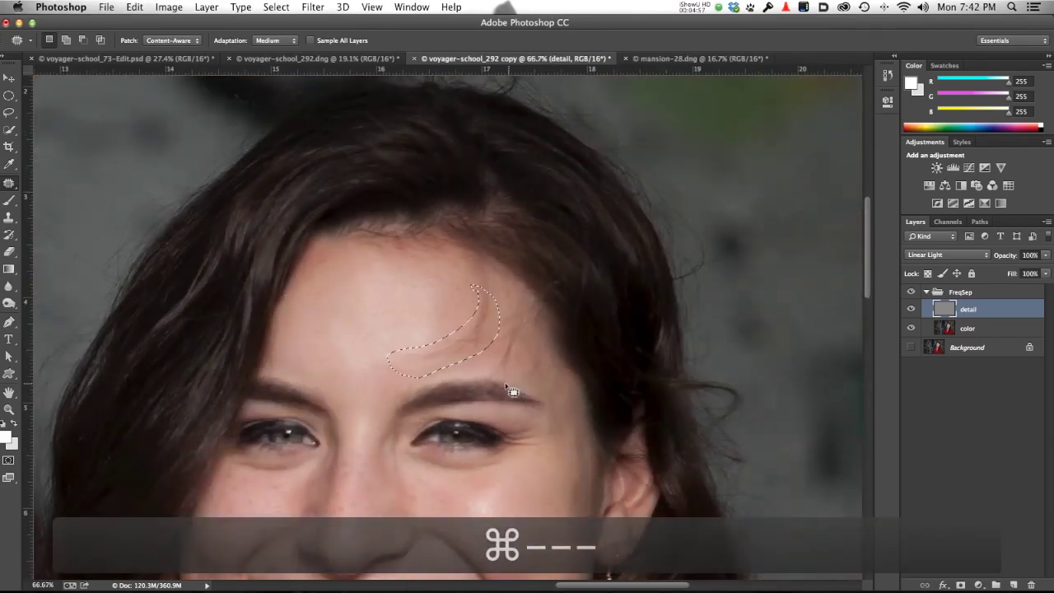
pyautogui.scroll(-5, 494, 395)
pyautogui.hscroll(3, 494, 395)
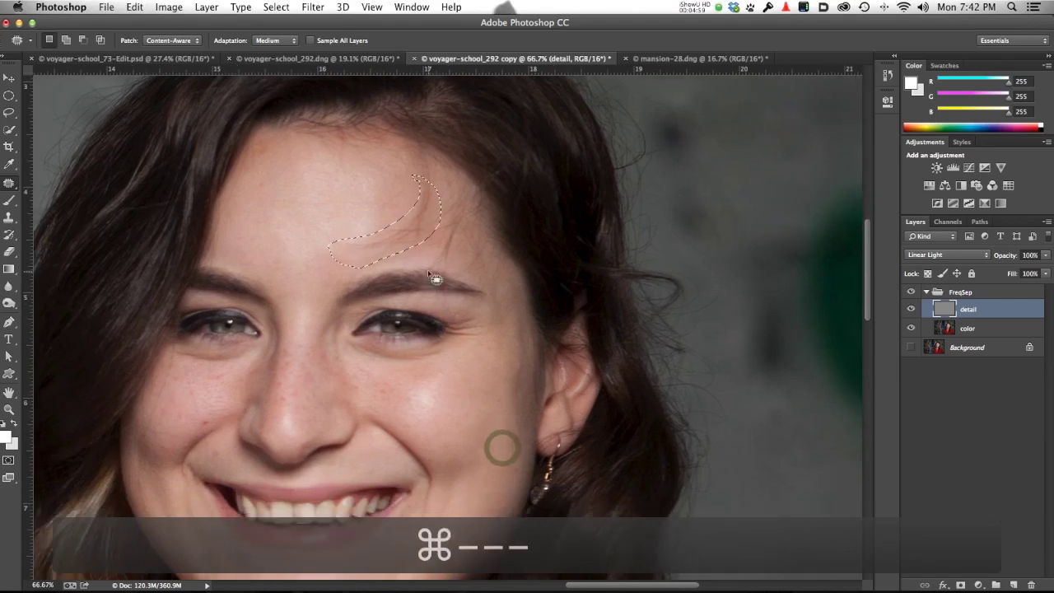
pyautogui.moveTo(405, 224); pyautogui.dragTo(468, 394)
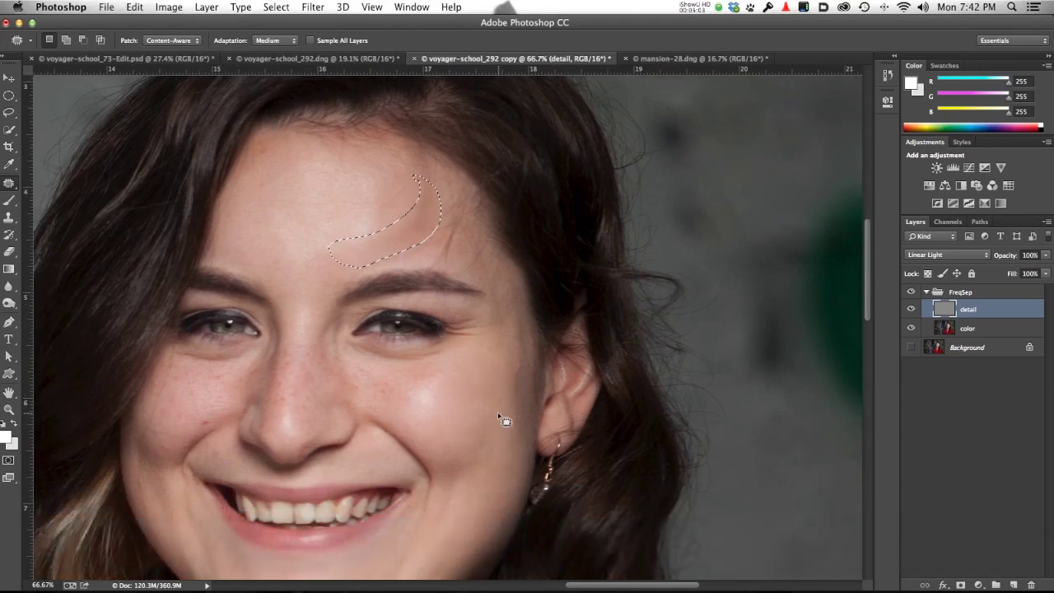
pyautogui.press('super+d')
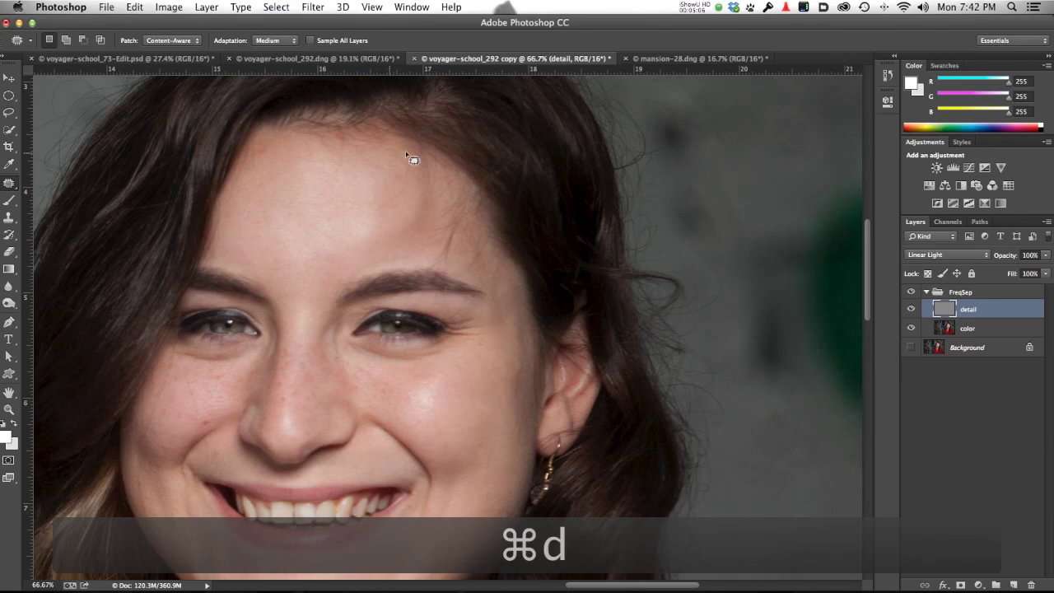
# Step: Patch the hair strands near the hairline with clean skin from the left
pyautogui.moveTo(442, 239)
pyautogui.mouseDown()
pyautogui.moveTo(501, 295)
pyautogui.moveTo(482, 124)
pyautogui.moveTo(445, 137)
pyautogui.moveTo(378, 273)
pyautogui.mouseUp()
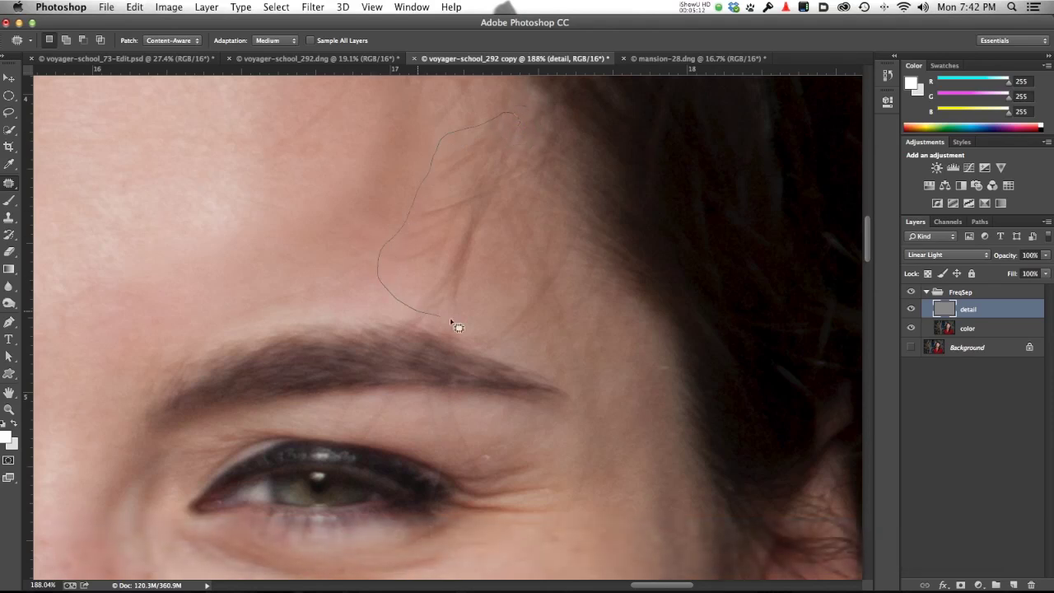
pyautogui.moveTo(519, 162); pyautogui.dragTo(513, 124)
pyautogui.moveTo(482, 236)
pyautogui.mouseDown()
pyautogui.moveTo(247, 193)
pyautogui.moveTo(180, 193)
pyautogui.moveTo(156, 212)
pyautogui.mouseUp()
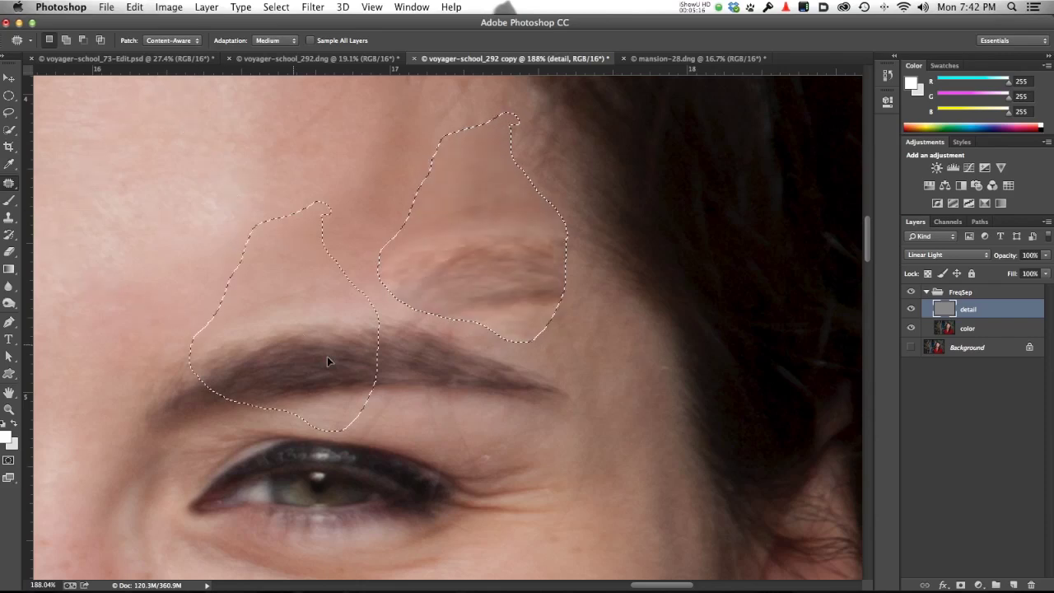
pyautogui.moveTo(461, 494)
pyautogui.mouseDown()
pyautogui.moveTo(477, 566)
pyautogui.moveTo(568, 580)
pyautogui.moveTo(524, 541)
pyautogui.moveTo(554, 522)
pyautogui.moveTo(531, 566)
pyautogui.moveTo(507, 540)
pyautogui.moveTo(547, 480)
pyautogui.mouseUp()
pyautogui.scroll(5, 635, 294)
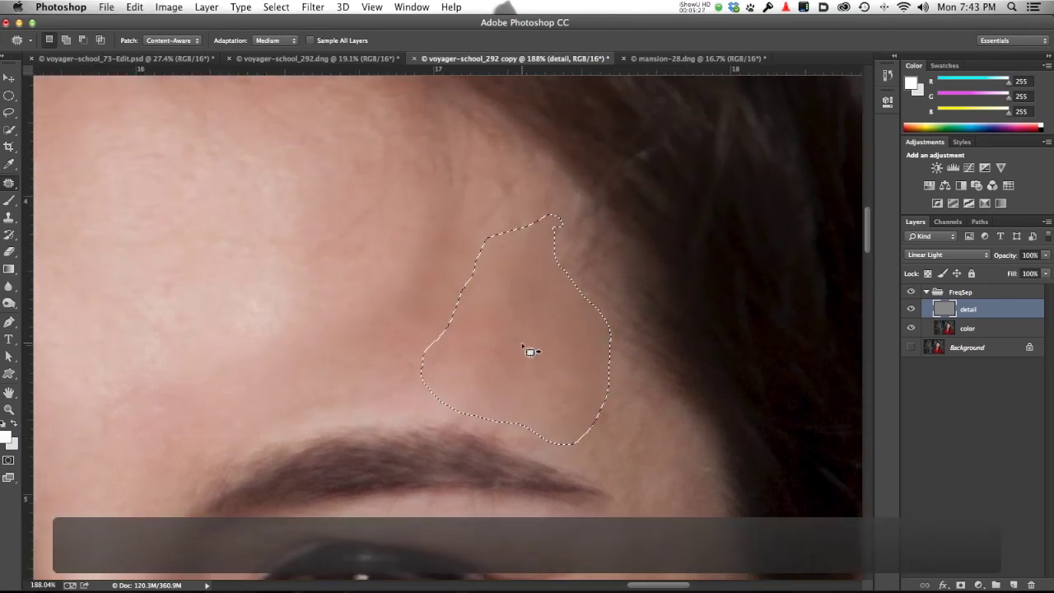
pyautogui.press('super+d')
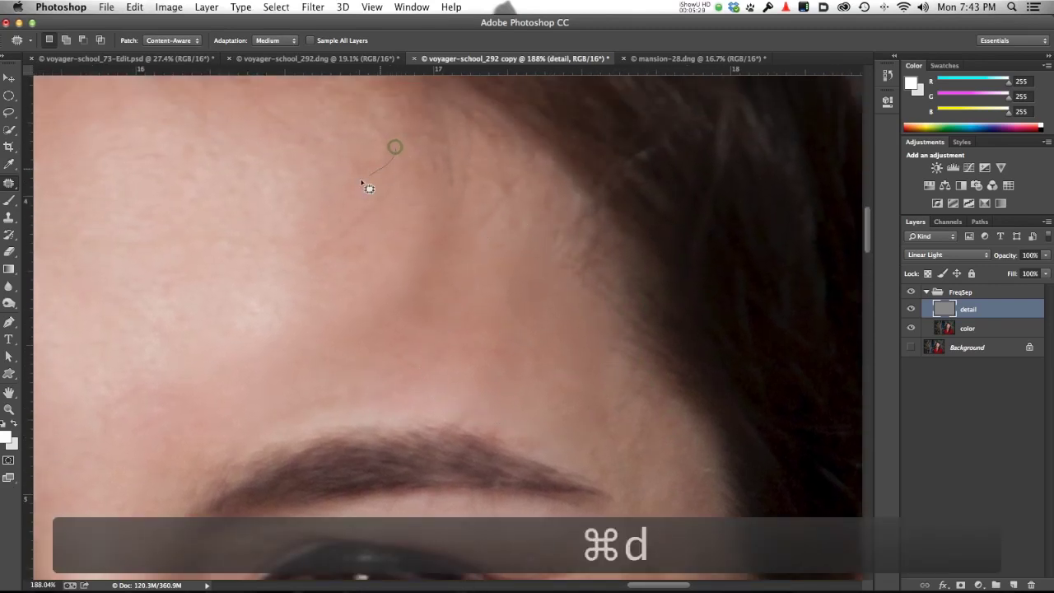
# Step: Patch another forehead area with smooth skin and deselect
pyautogui.moveTo(362, 182)
pyautogui.mouseDown()
pyautogui.moveTo(303, 256)
pyautogui.moveTo(364, 251)
pyautogui.moveTo(404, 219)
pyautogui.moveTo(399, 150)
pyautogui.mouseUp()
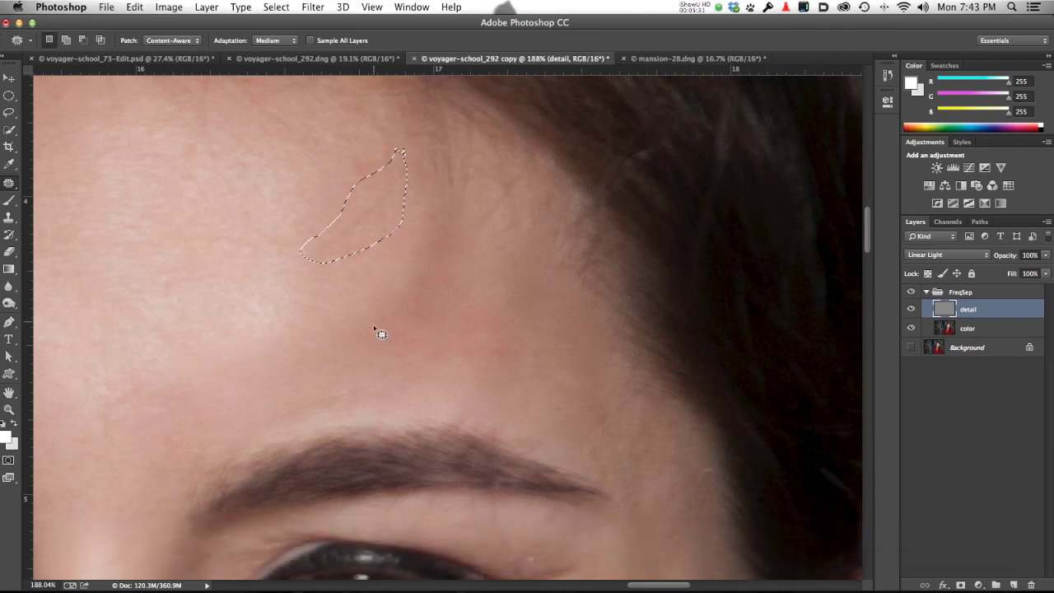
pyautogui.moveTo(355, 332); pyautogui.dragTo(272, 278)
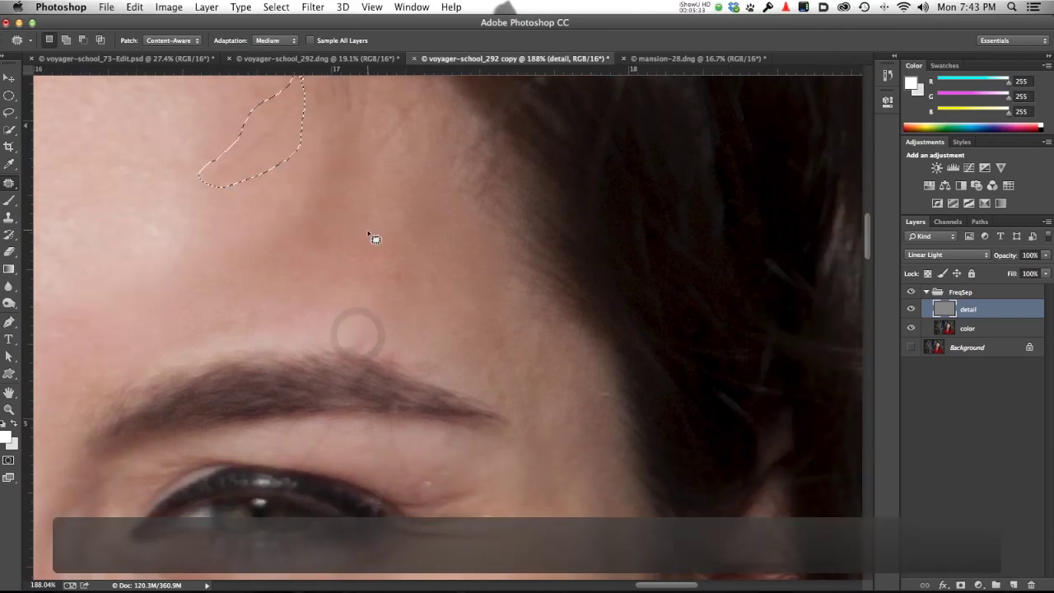
pyautogui.press('super+minus')
pyautogui.press('super+minus')
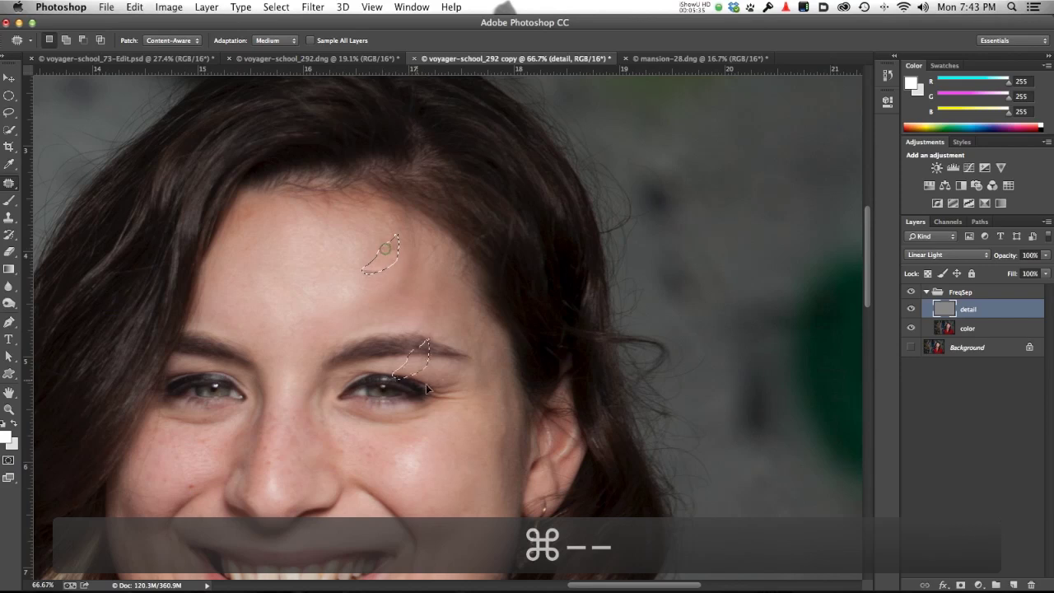
pyautogui.moveTo(428, 387); pyautogui.dragTo(447, 470)
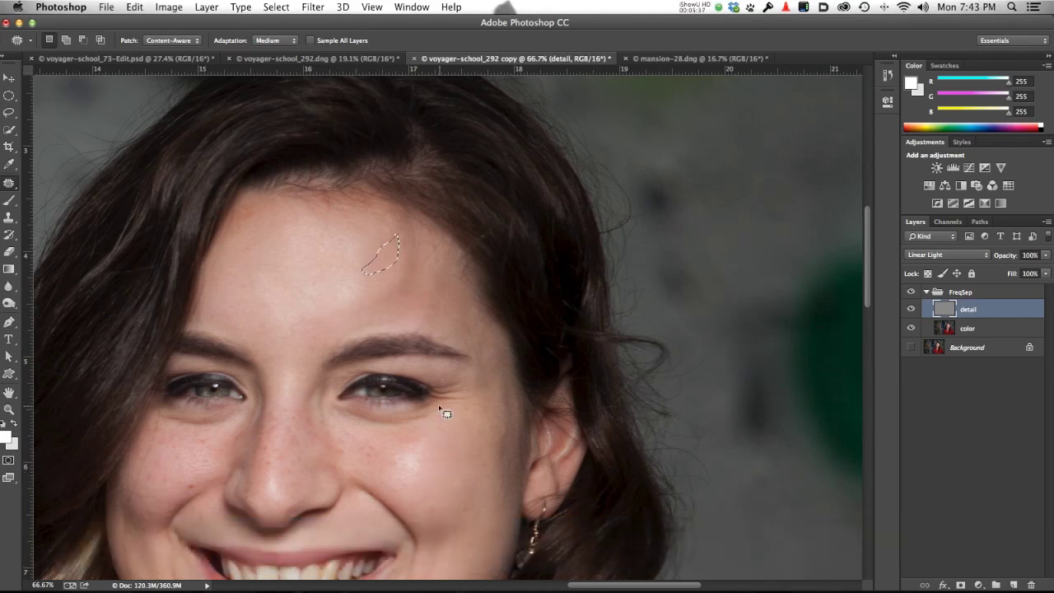
pyautogui.press('super+d')
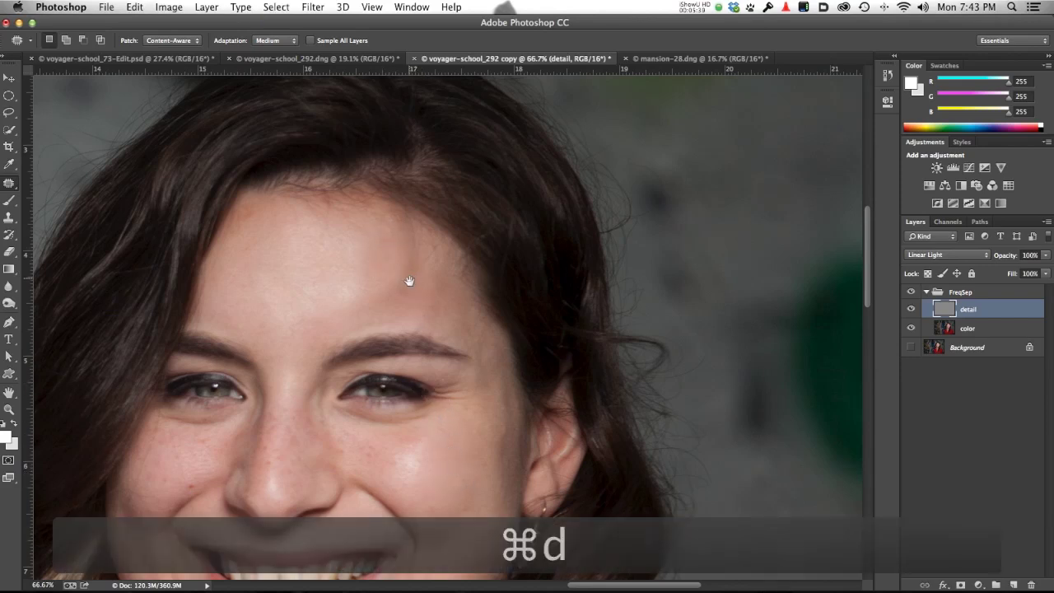
# Step: At 200% zoom, patch the crease near the hairline smooth, then target the color layer
pyautogui.moveTo(409, 281); pyautogui.dragTo(422, 307)
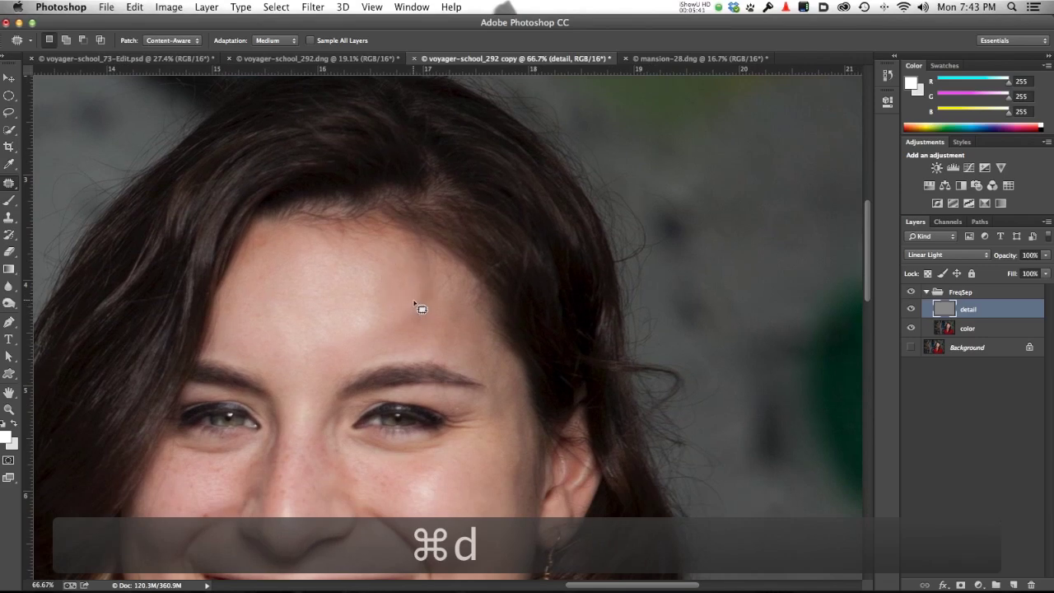
pyautogui.press('super+equal')
pyautogui.press('super+equal')
pyautogui.moveTo(329, 244); pyautogui.dragTo(360, 334)
pyautogui.moveTo(510, 240)
pyautogui.mouseDown()
pyautogui.moveTo(425, 181)
pyautogui.moveTo(344, 170)
pyautogui.moveTo(371, 249)
pyautogui.moveTo(496, 331)
pyautogui.moveTo(511, 241)
pyautogui.mouseUp()
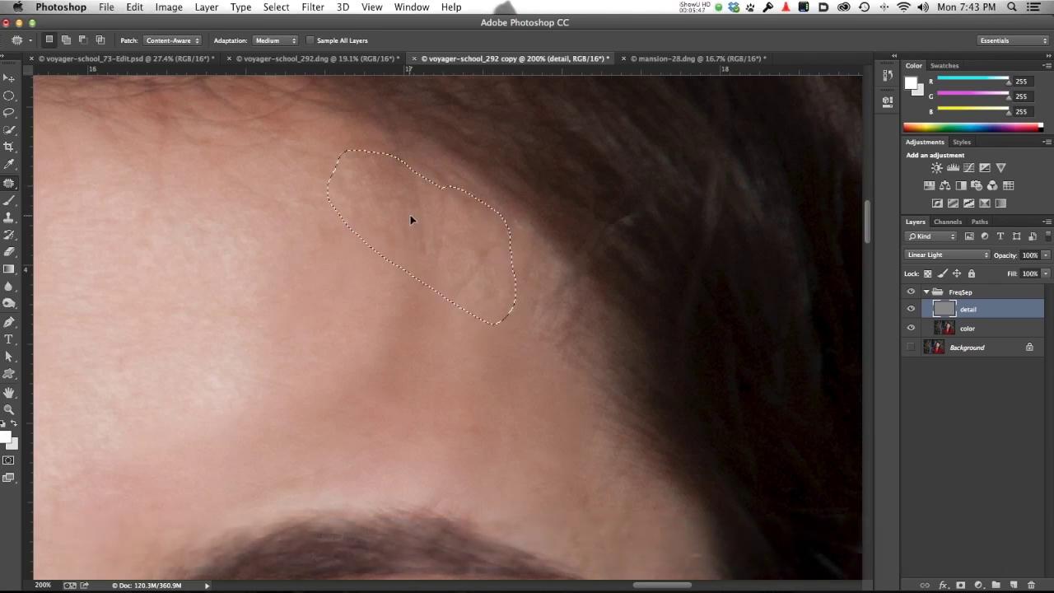
pyautogui.moveTo(410, 216); pyautogui.dragTo(377, 395)
pyautogui.press('super+d')
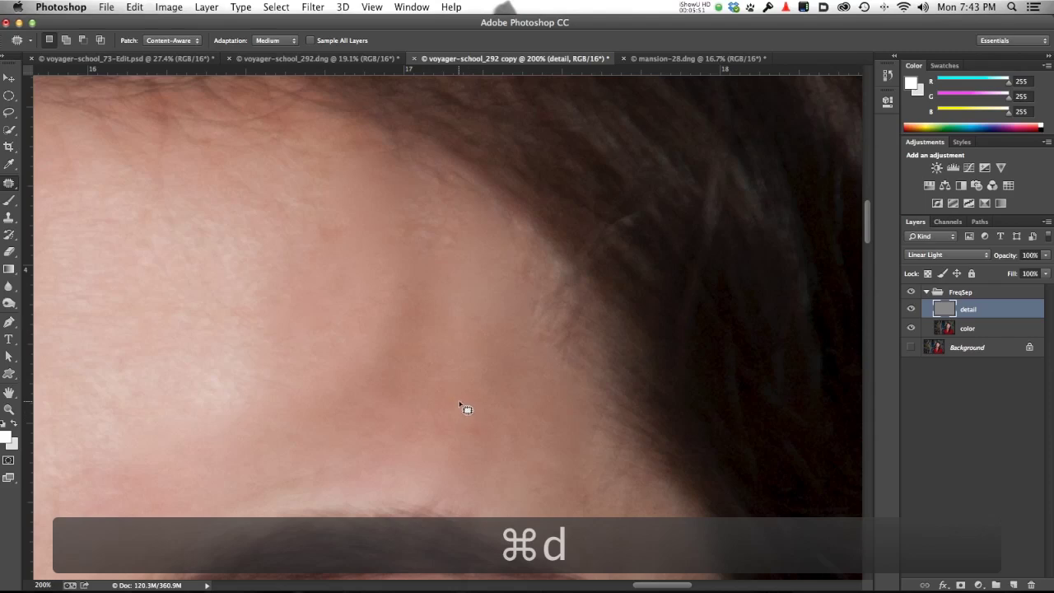
pyautogui.press('super+minus')
pyautogui.press('super+minus')
pyautogui.press('super+minus')
pyautogui.press('super+minus')
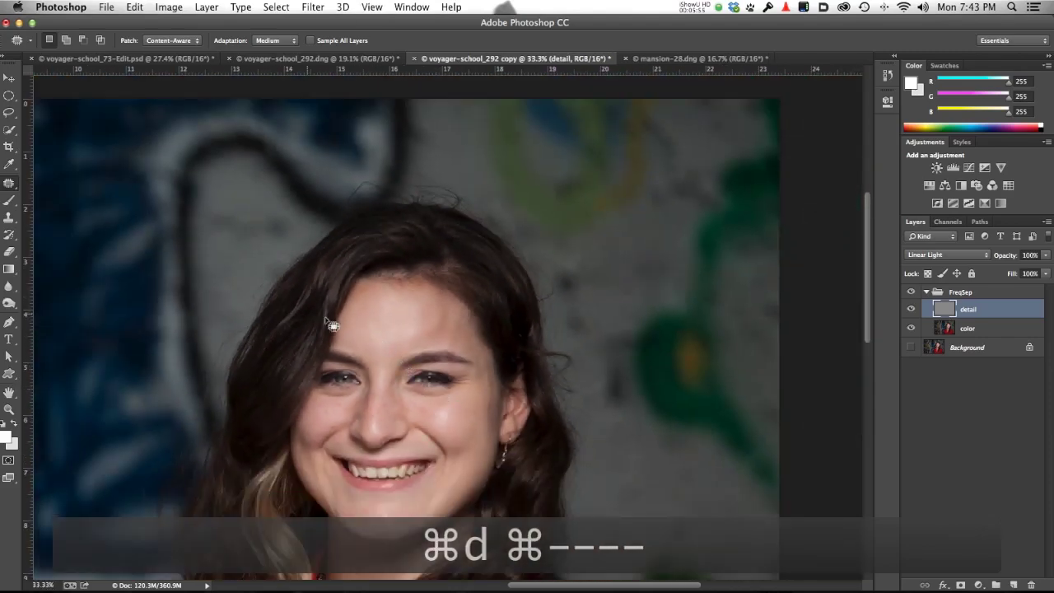
pyautogui.hotkey('alt', '[')
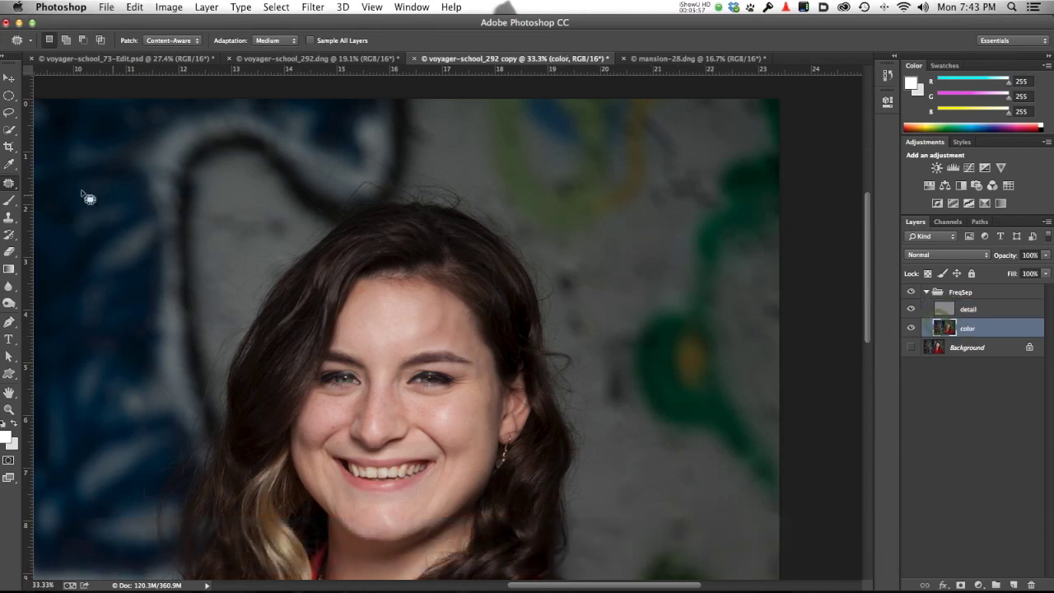
# Step: With the Clone Stamp at 21% opacity, blend the blotchy forehead tone using sampled clean skin
pyautogui.click(11, 219)
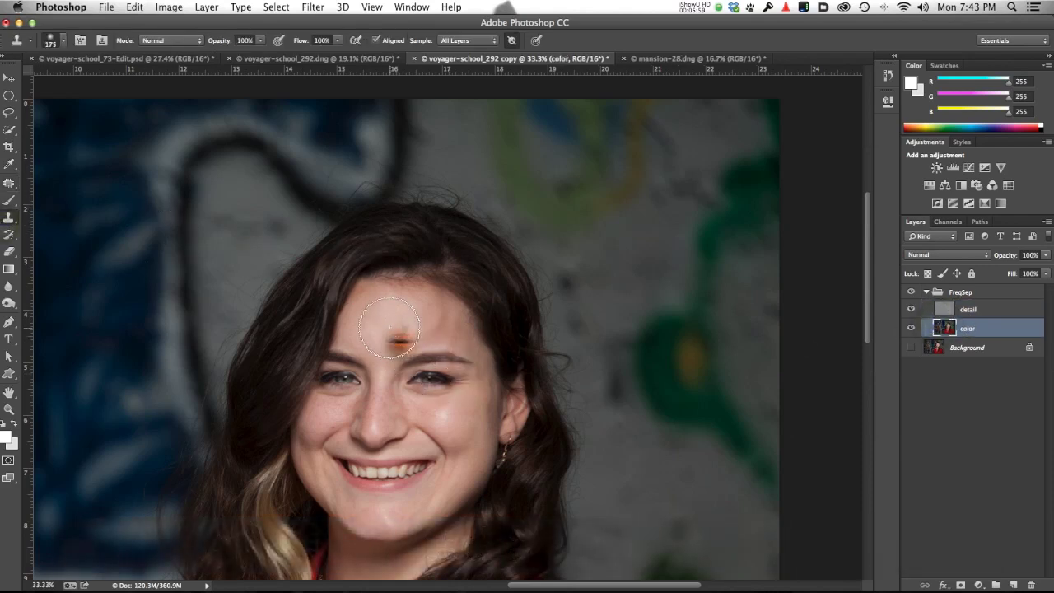
pyautogui.press('alt')
pyautogui.keyDown('alt'); pyautogui.click(399, 321); pyautogui.keyUp('alt')
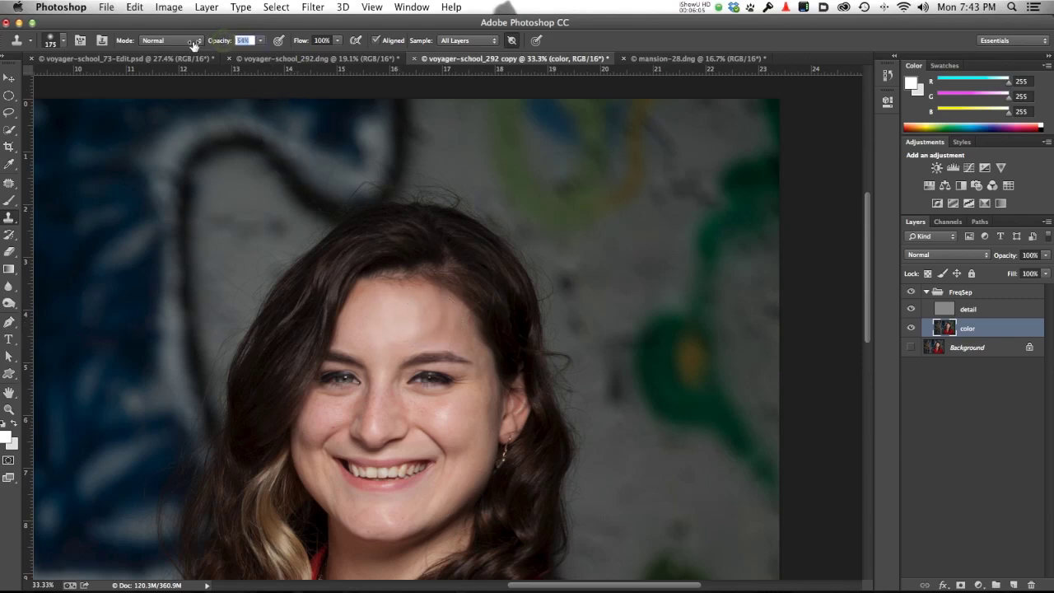
pyautogui.press('Return')
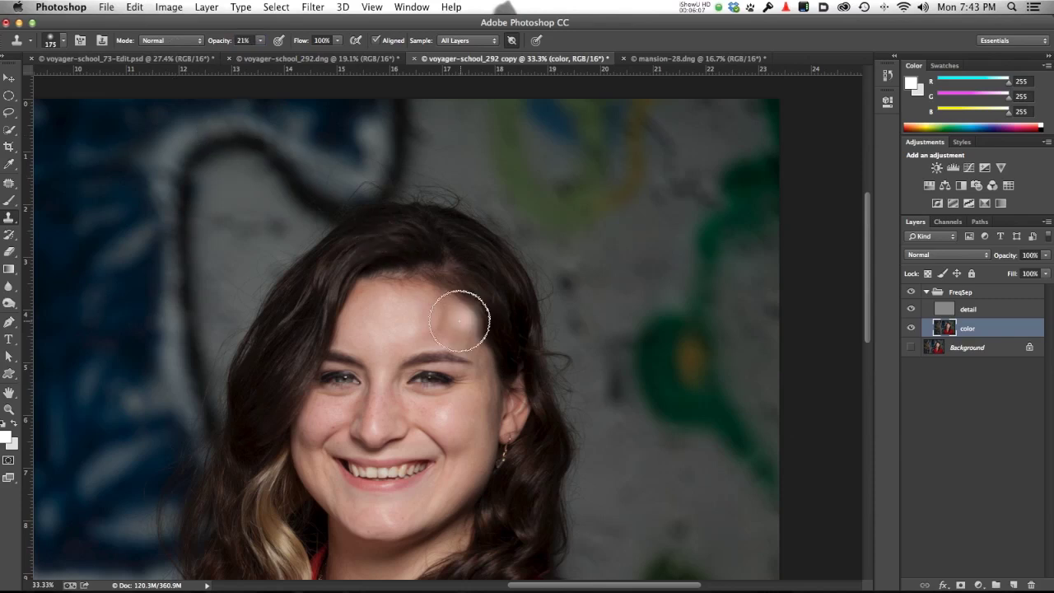
pyautogui.moveTo(434, 319)
pyautogui.mouseDown()
pyautogui.moveTo(426, 313)
pyautogui.moveTo(440, 319)
pyautogui.mouseUp()
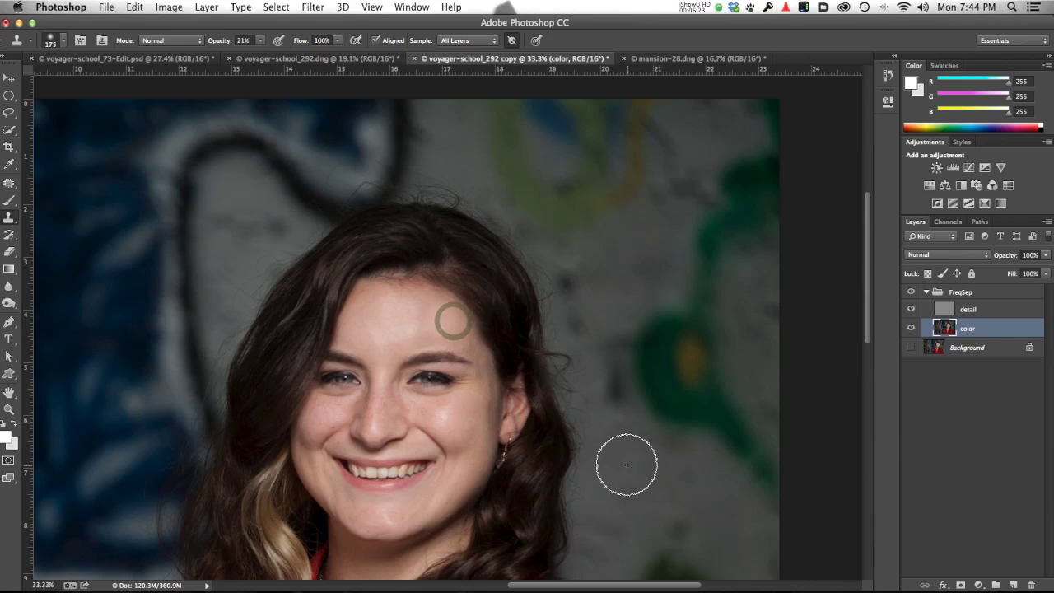
pyautogui.click(398, 312)
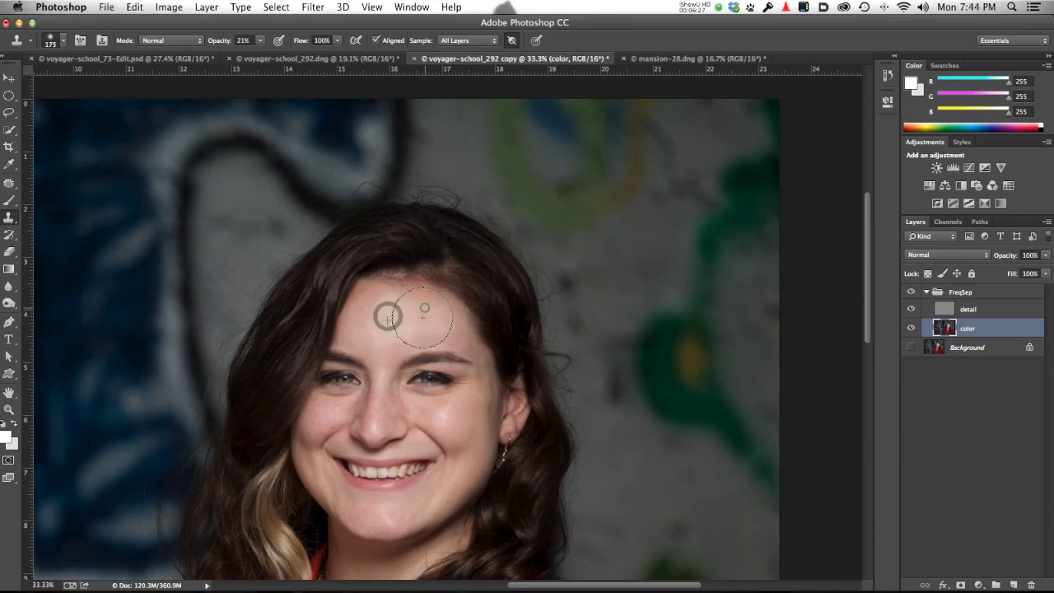
pyautogui.moveTo(416, 329); pyautogui.dragTo(424, 305)
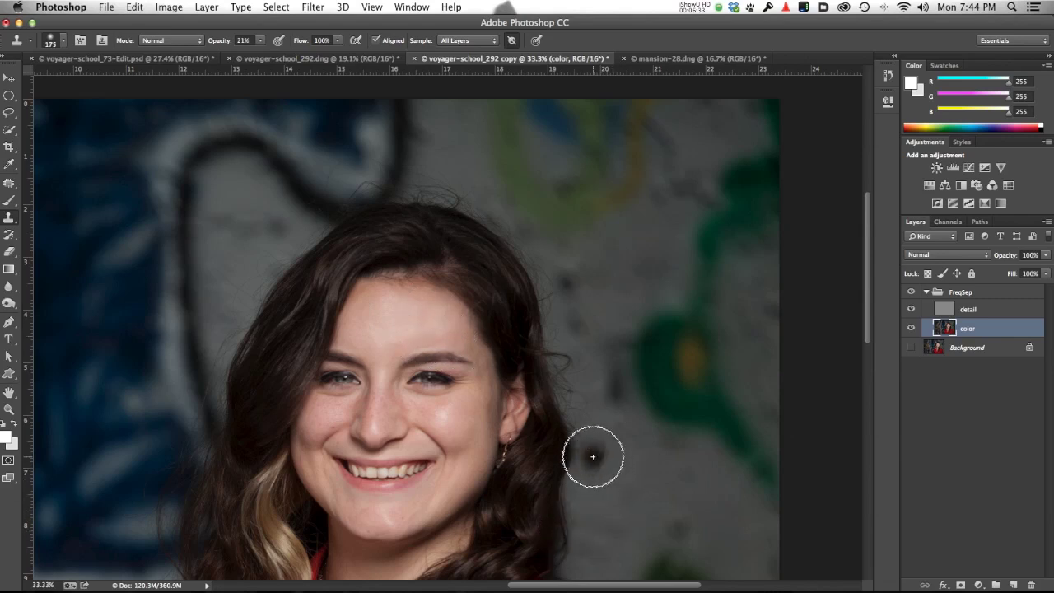
pyautogui.scroll(-3, 426, 411)
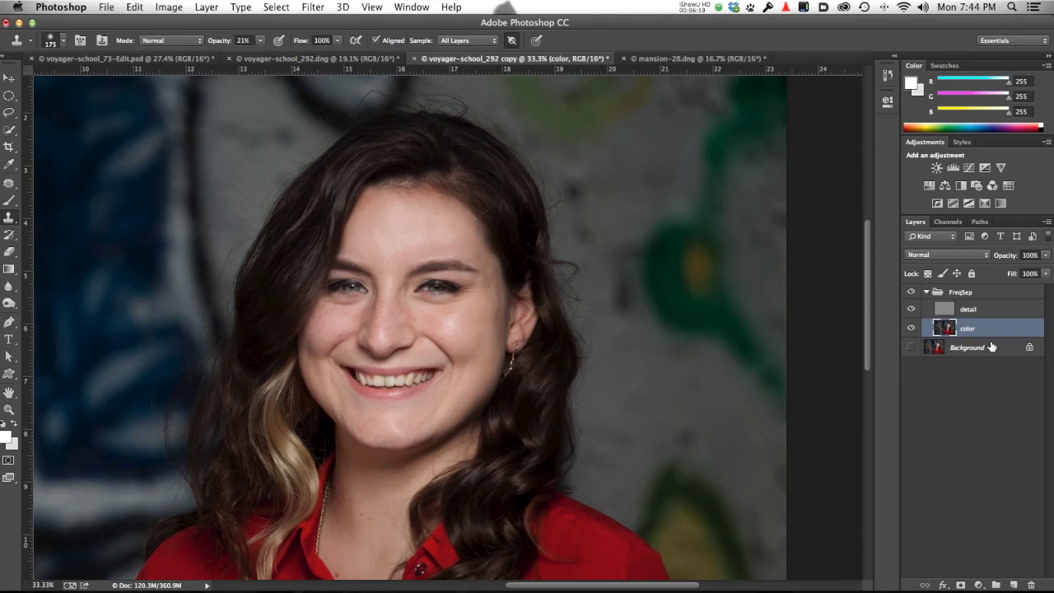
pyautogui.click(334, 59)
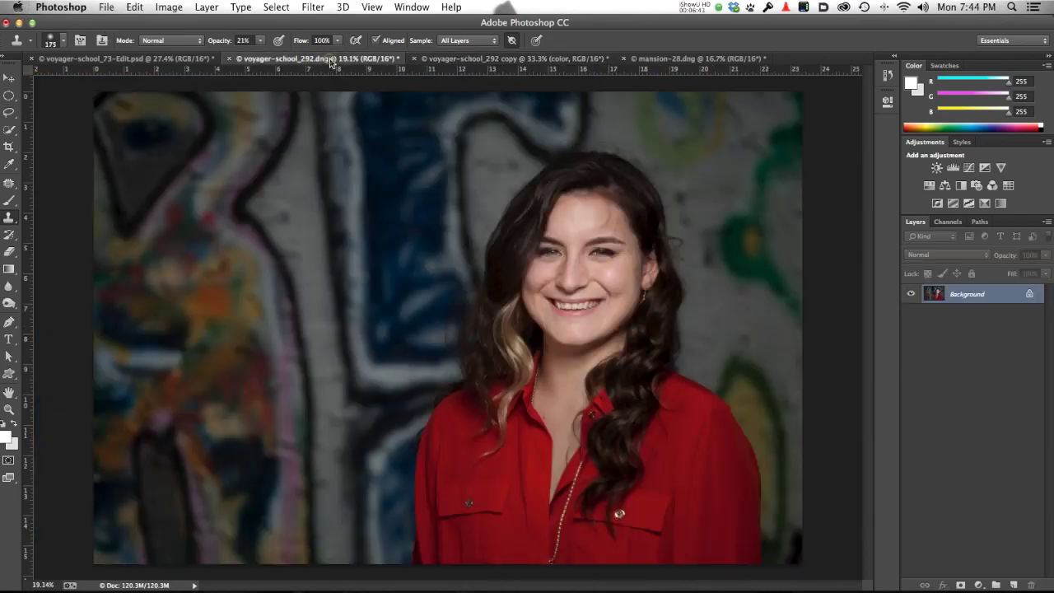
# Step: Convert voyager-school_292.dng to 8 Bits/Channel
pyautogui.click(173, 7)
pyautogui.moveTo(188, 23)
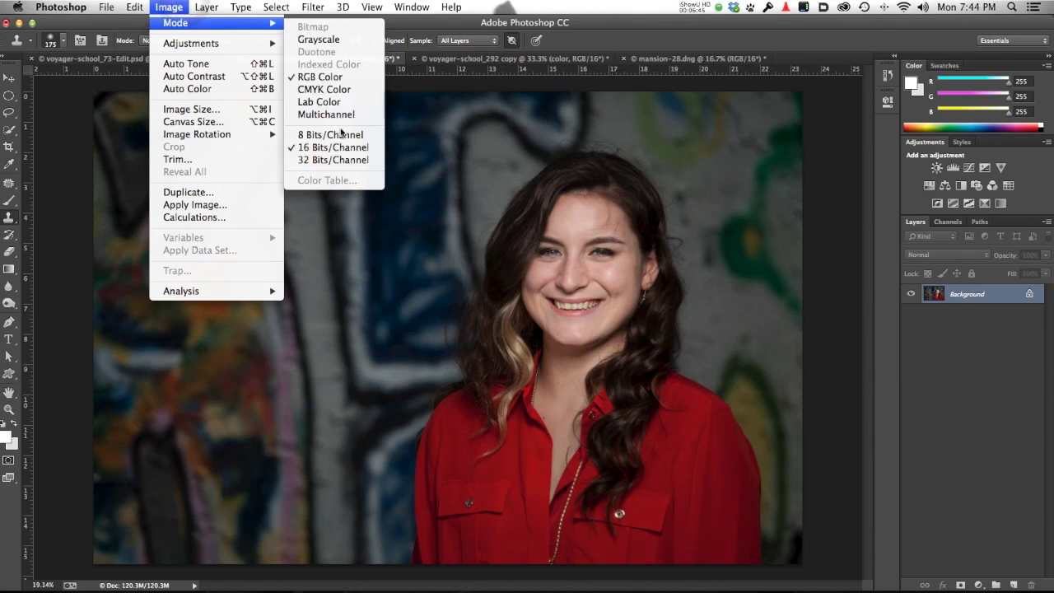
pyautogui.click(337, 135)
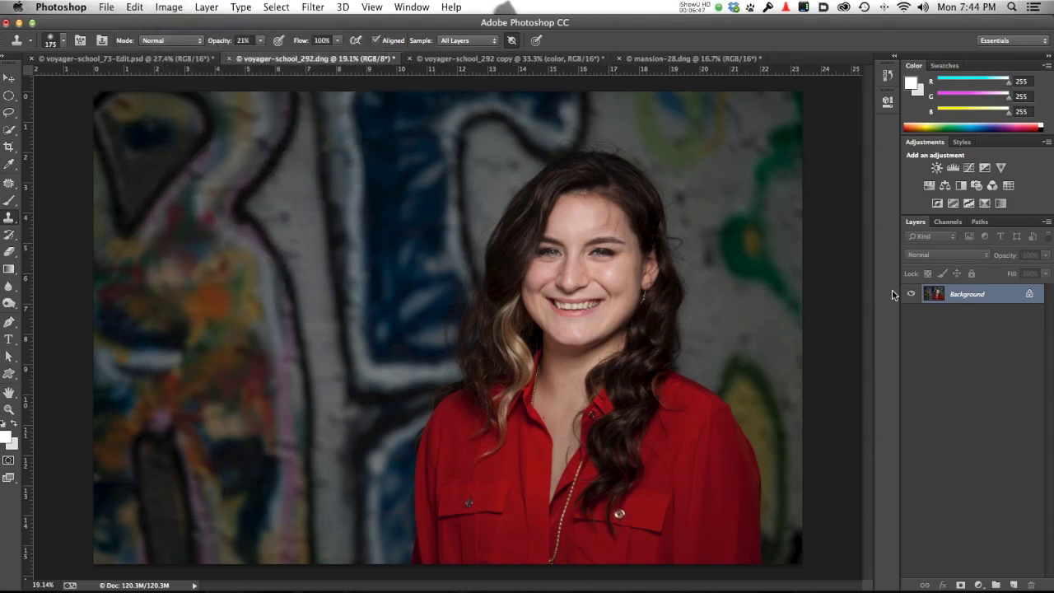
pyautogui.press('super+i')
pyautogui.press('super+i')
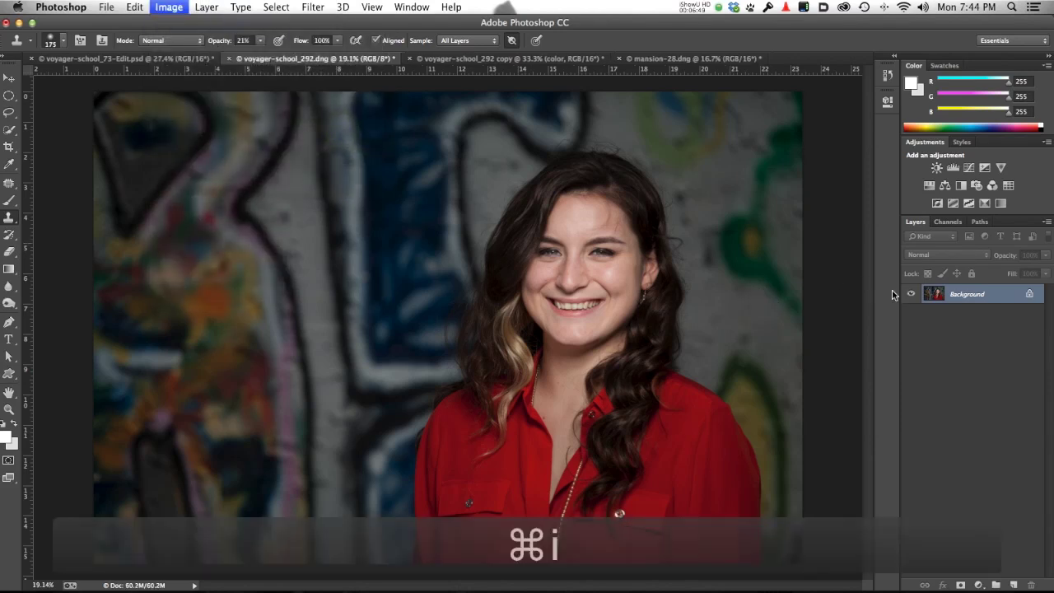
# Step: Duplicate the photo layer, hide Layer 1 copy, and Gaussian-blur Layer 1
pyautogui.press('super+j')
pyautogui.press('super+j')
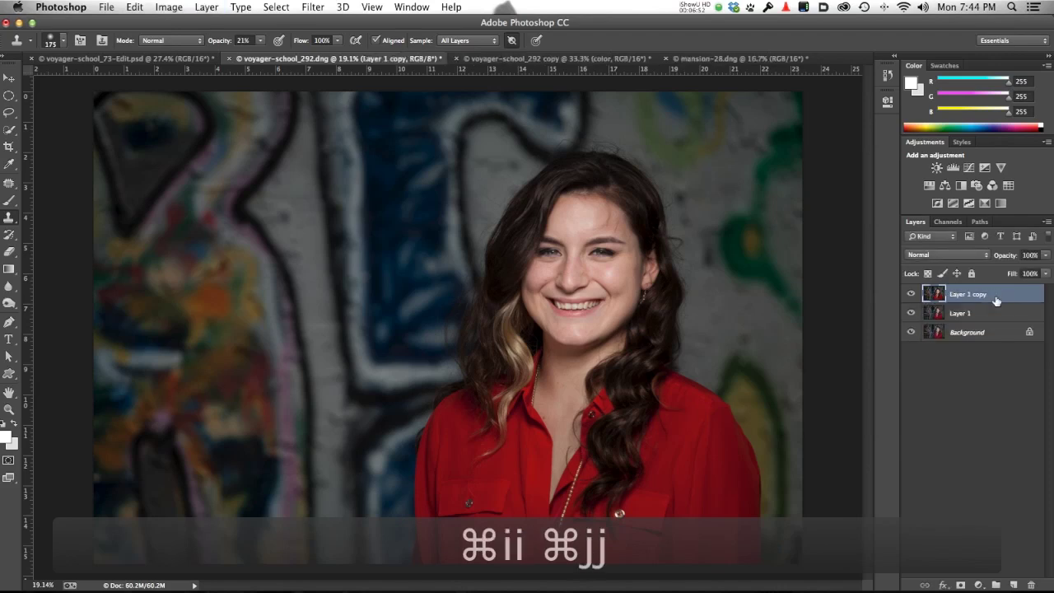
pyautogui.click(967, 317)
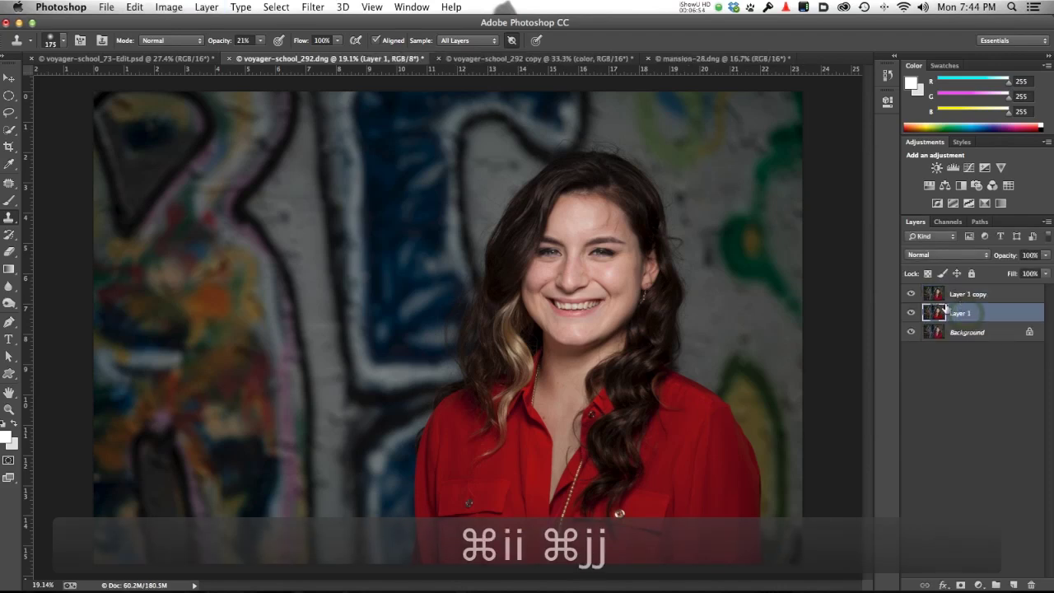
pyautogui.click(910, 294)
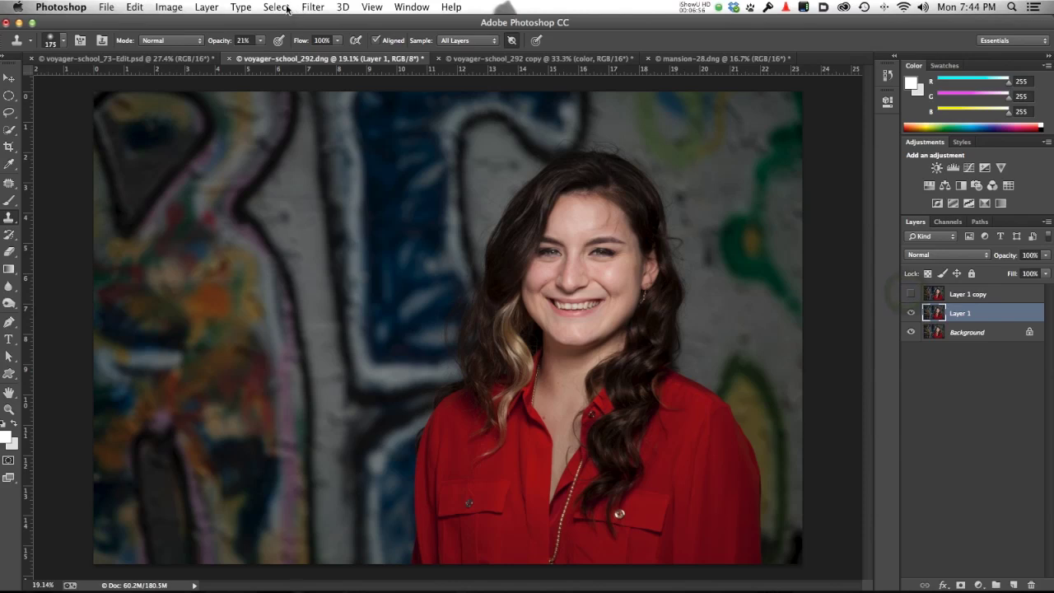
pyautogui.click(311, 9)
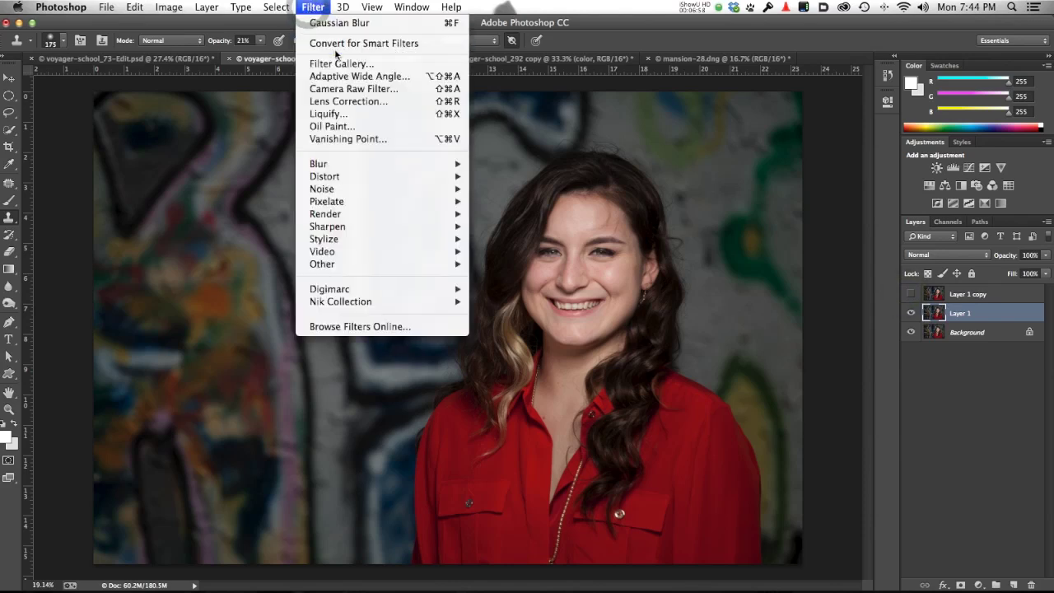
pyautogui.click(327, 23)
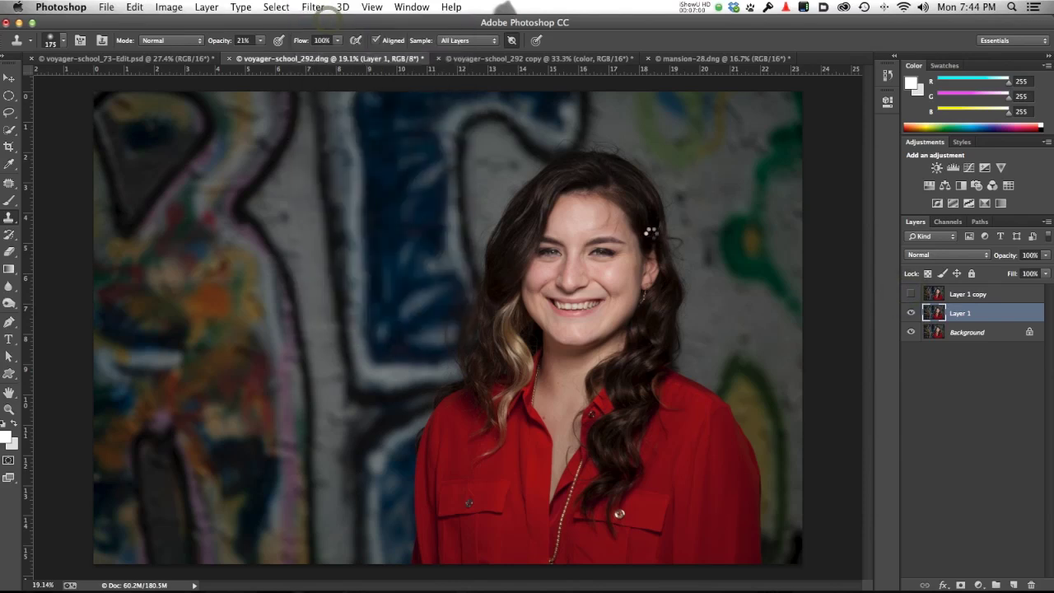
# Step: Make Layer 1 copy active and visible again, and bring up Image > Apply Image
pyautogui.click(969, 292)
pyautogui.click(913, 295)
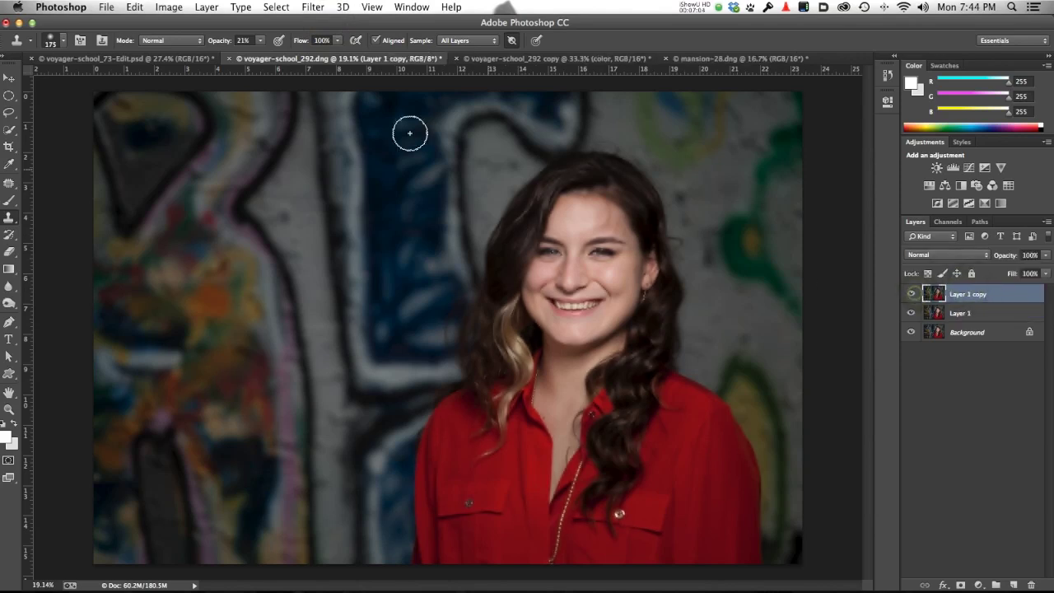
pyautogui.click(169, 8)
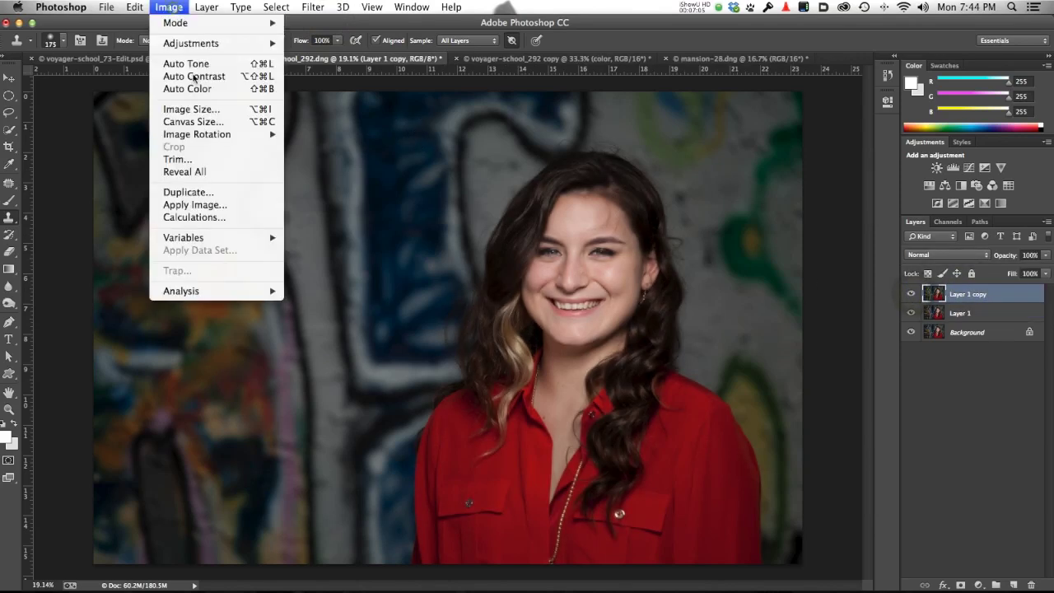
pyautogui.click(215, 206)
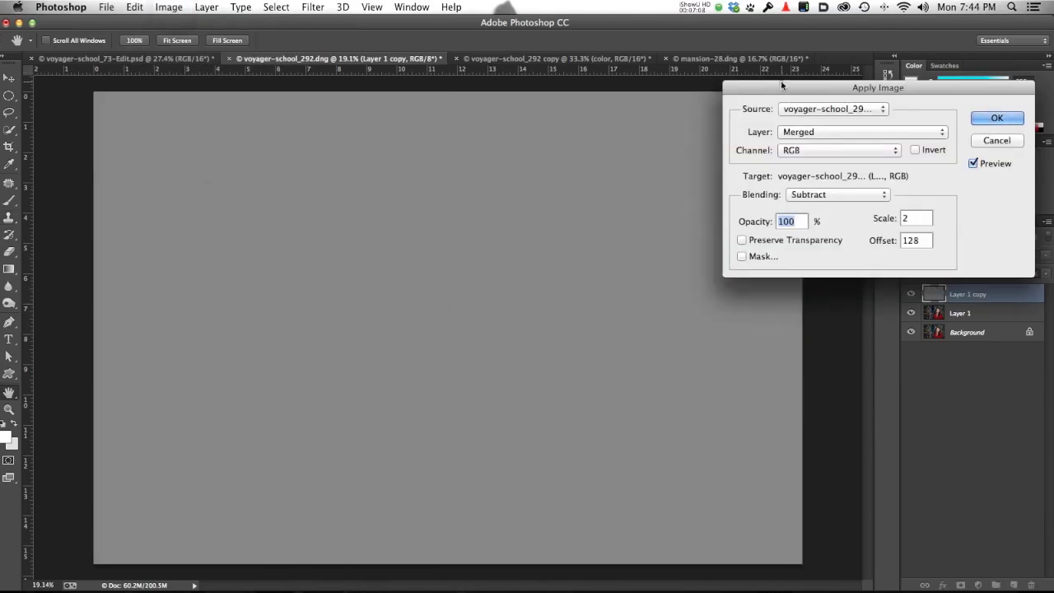
# Step: Set Apply Image to Add blending with Layer 1 as the inverted source
pyautogui.moveTo(781, 84); pyautogui.dragTo(456, 234)
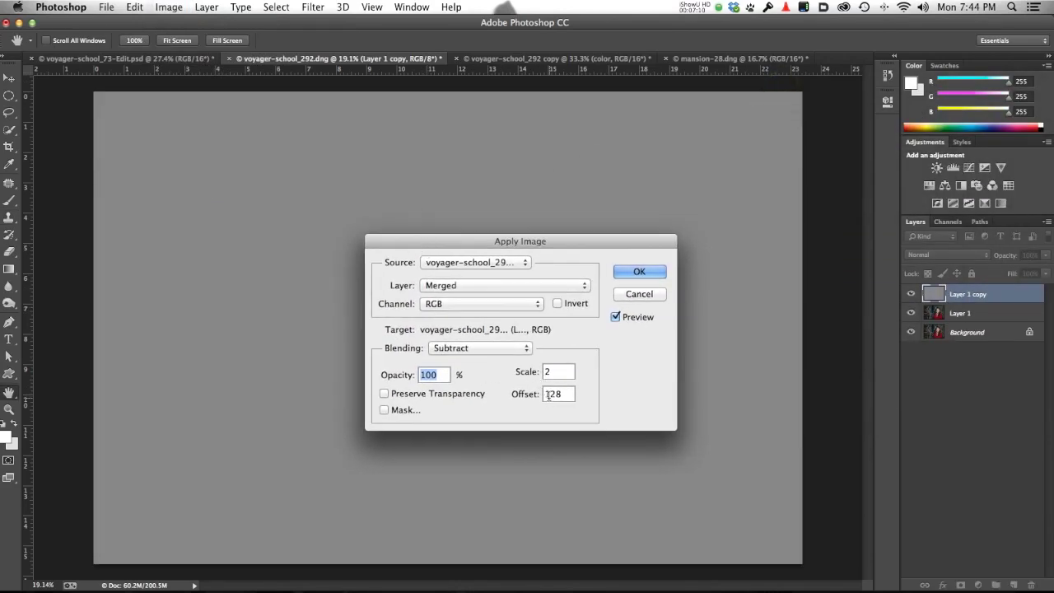
pyautogui.click(471, 347)
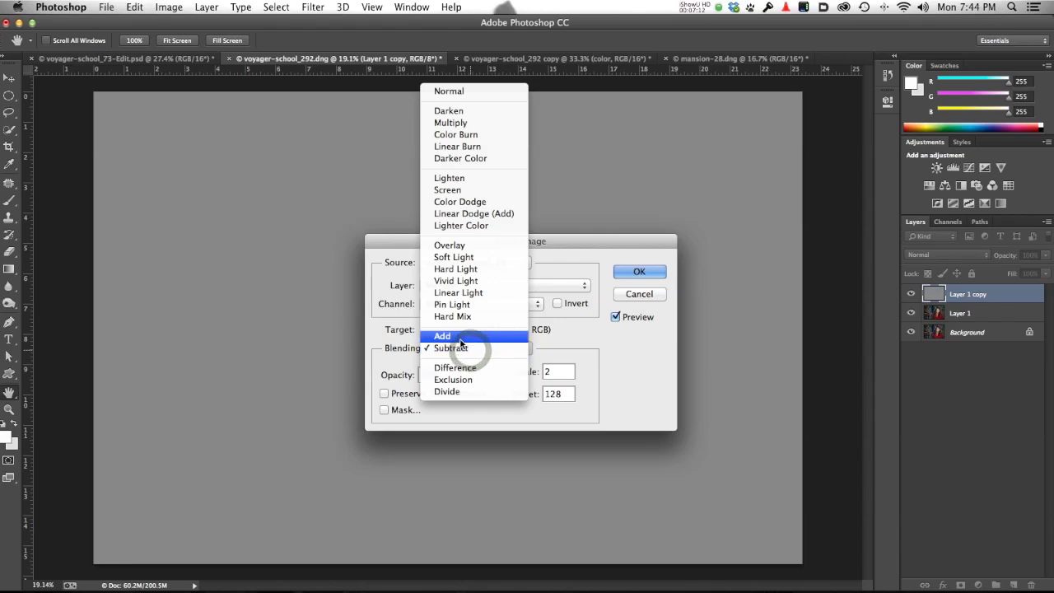
pyautogui.click(461, 336)
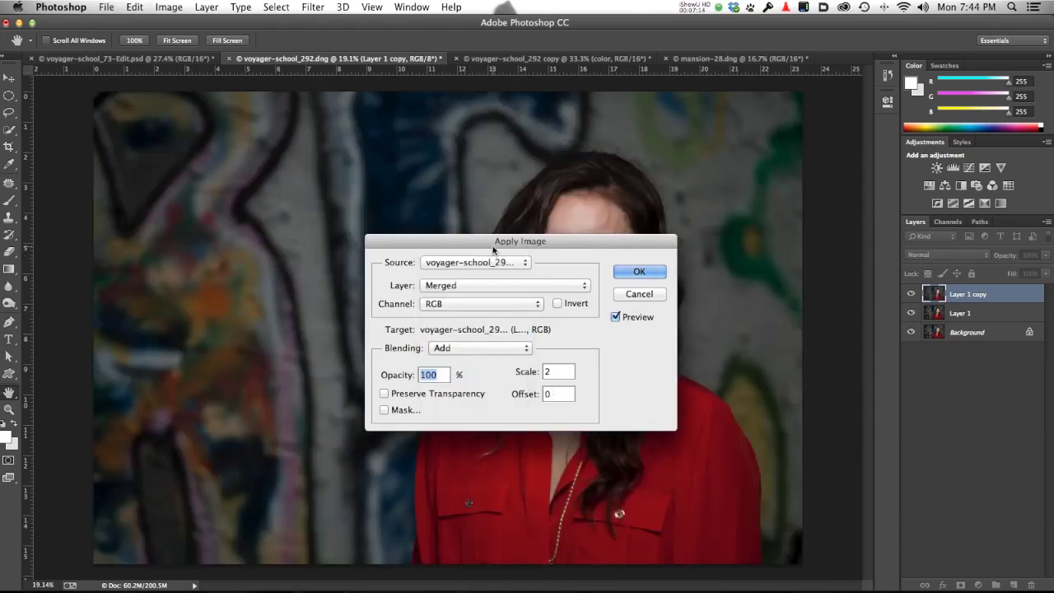
pyautogui.moveTo(494, 244); pyautogui.dragTo(219, 210)
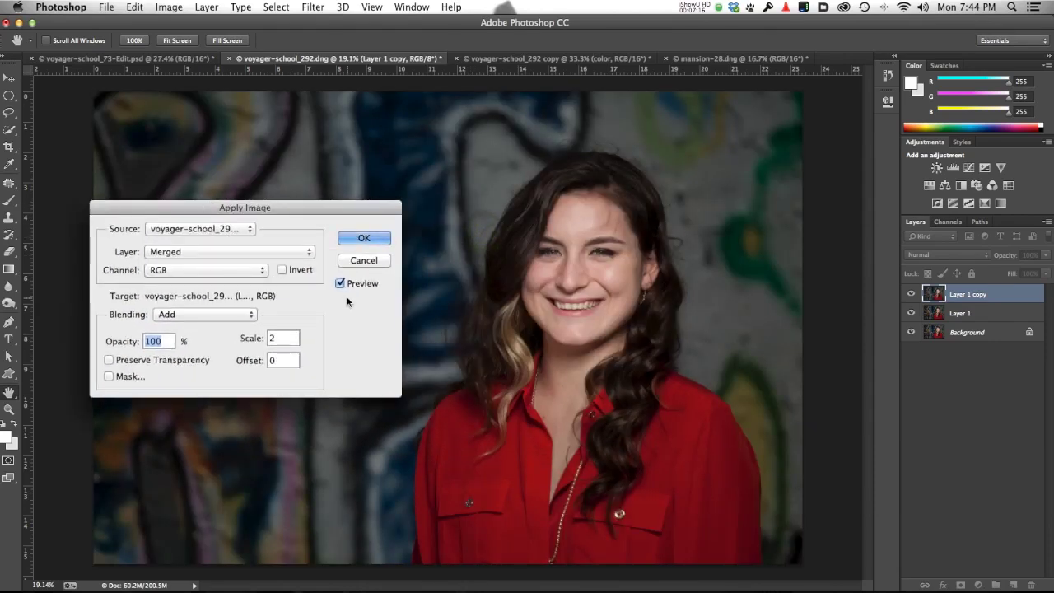
pyautogui.click(207, 250)
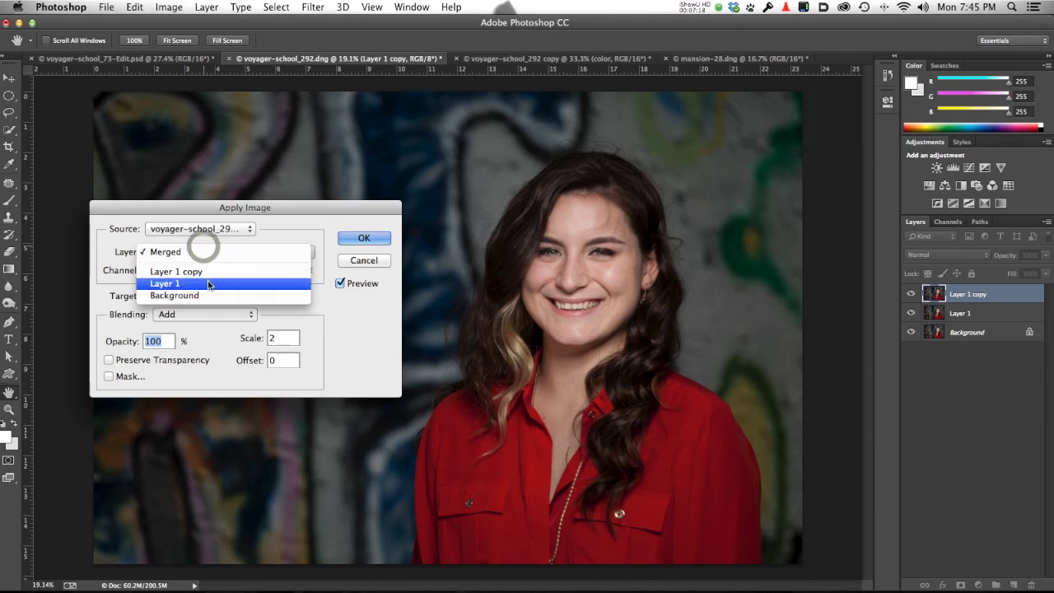
pyautogui.click(207, 280)
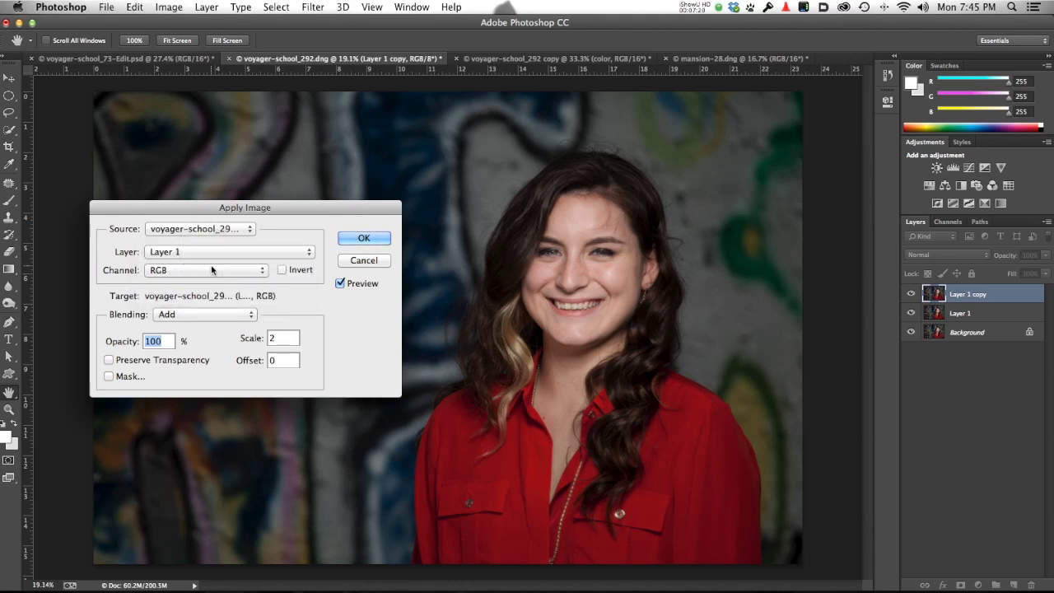
pyautogui.click(281, 269)
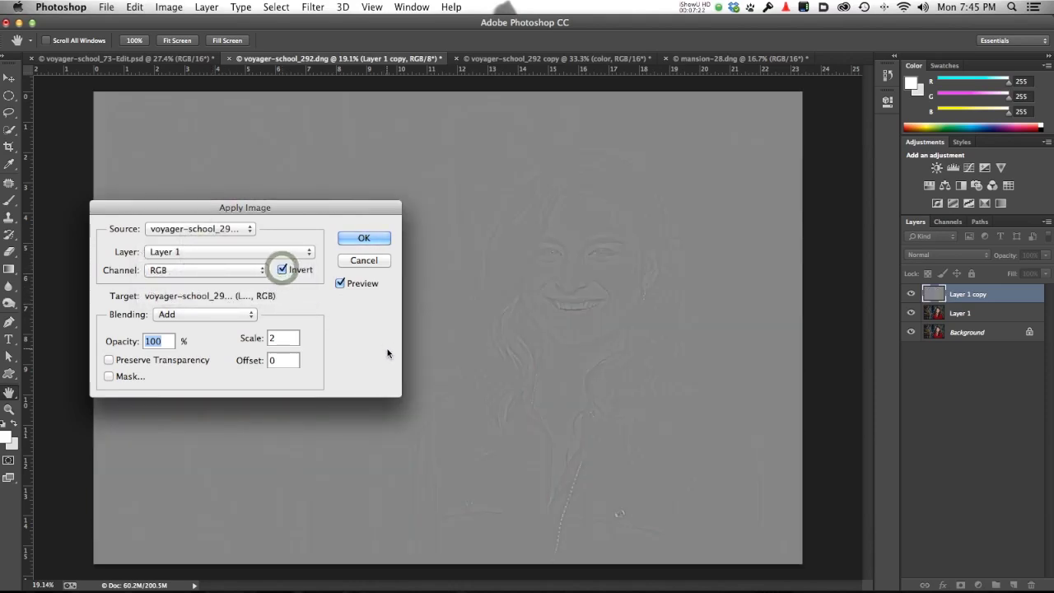
# Step: Confirm the calculation (scale 2, offset 0) and set Layer 1 copy to Linear Light
pyautogui.moveTo(353, 207); pyautogui.dragTo(383, 158)
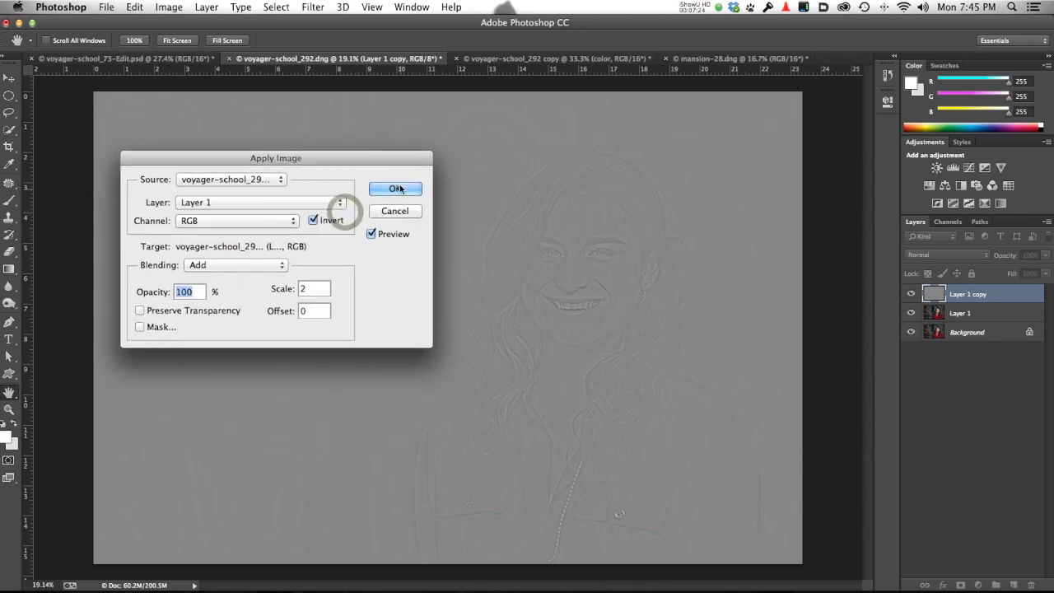
pyautogui.click(396, 189)
pyautogui.press('s')
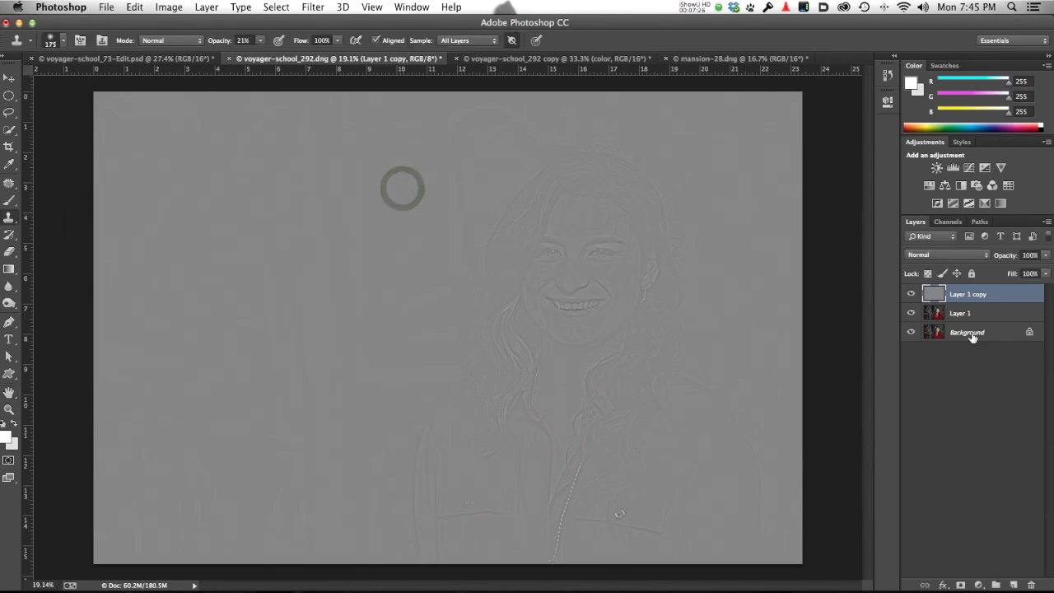
pyautogui.click(935, 256)
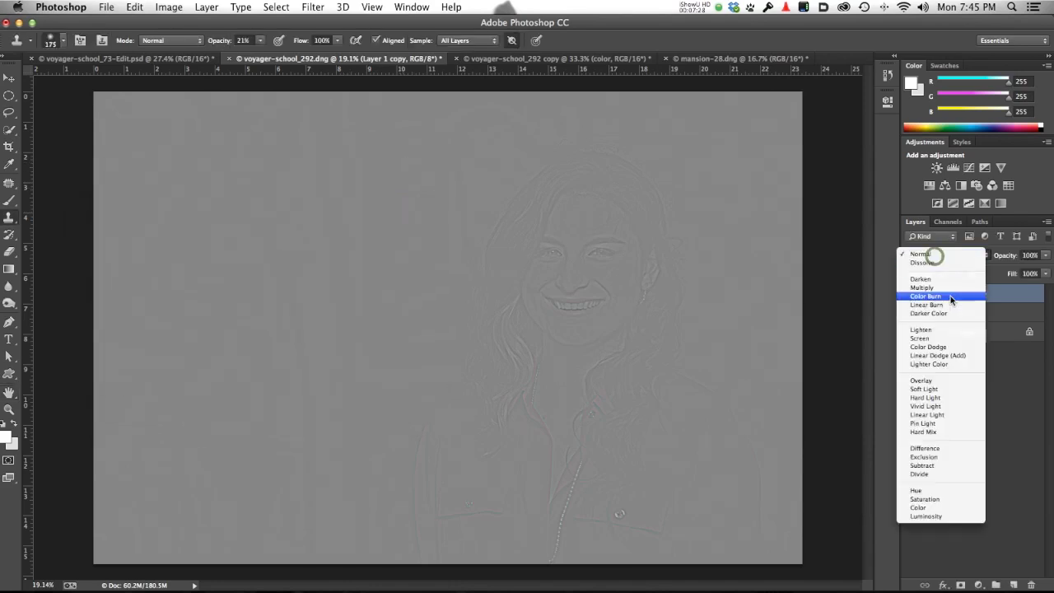
pyautogui.click(947, 416)
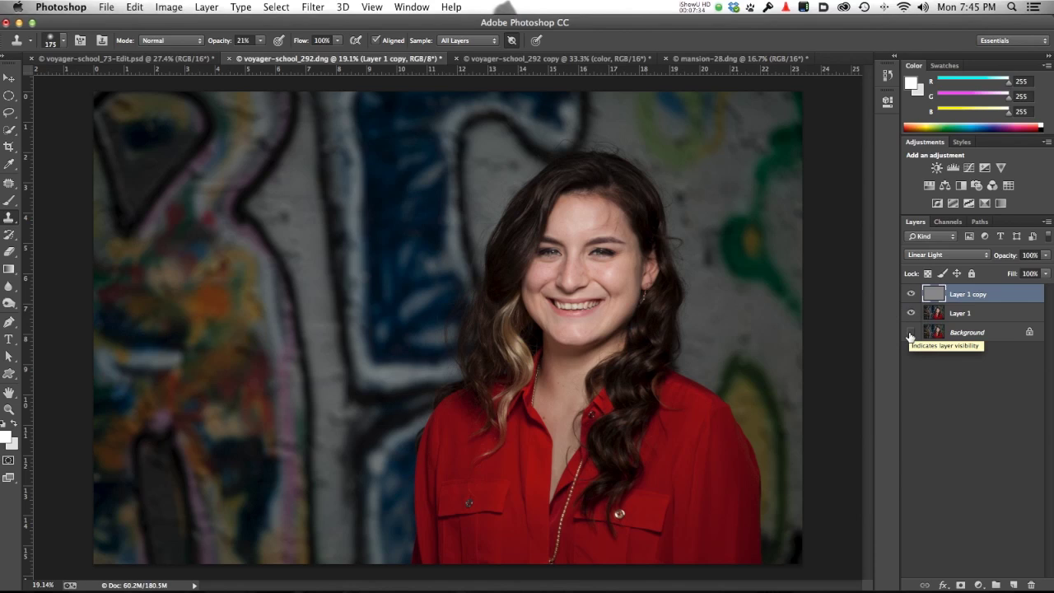
pyautogui.keyDown('alt'); pyautogui.click(911, 332); pyautogui.keyUp('alt')
pyautogui.keyDown('alt'); pyautogui.click(910, 332); pyautogui.keyUp('alt')
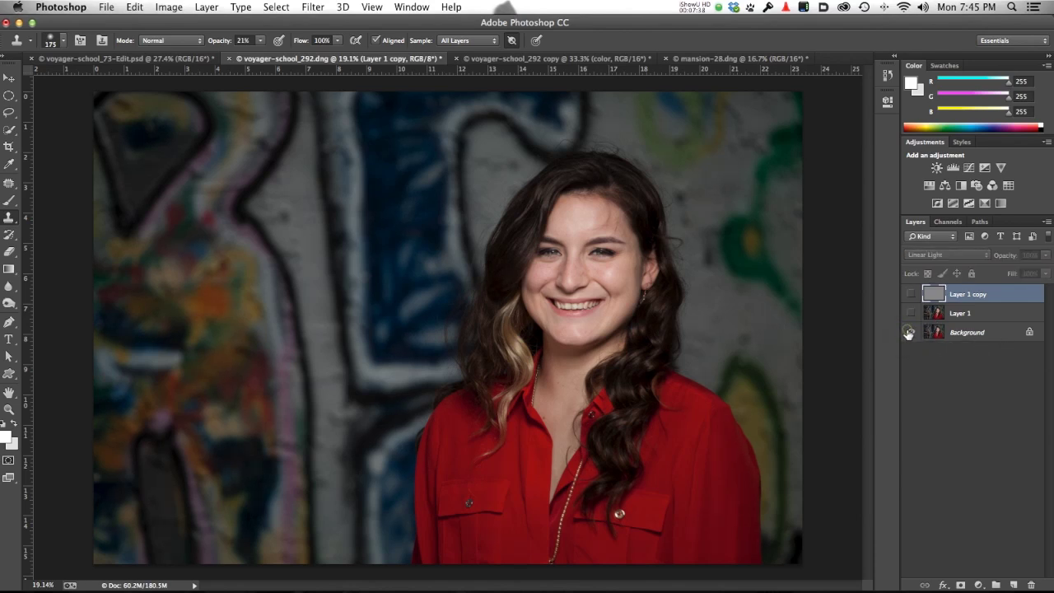
pyautogui.keyDown('alt'); pyautogui.click(909, 332); pyautogui.keyUp('alt')
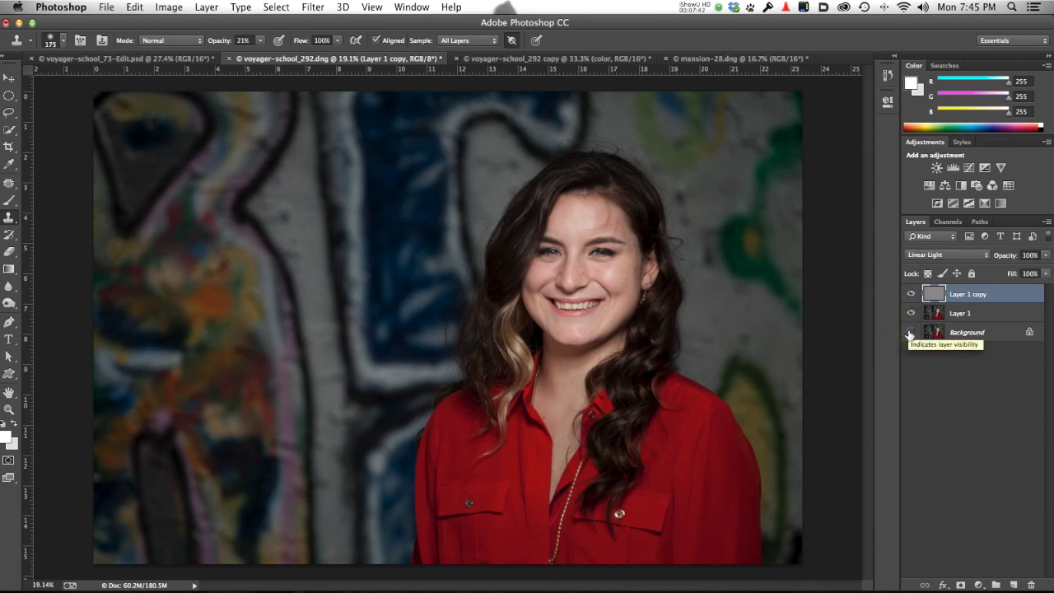
pyautogui.click(171, 61)
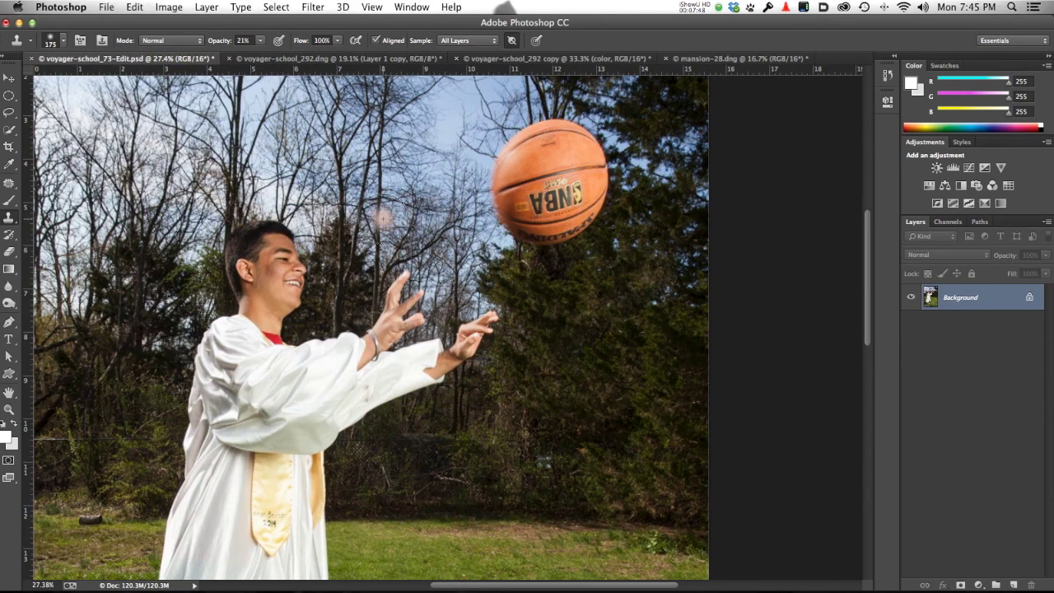
# Step: Draw a roughly 3.17-inch elliptical selection around the basketball, then zoom to 25% to check it
pyautogui.press('super+d')
pyautogui.press('m')
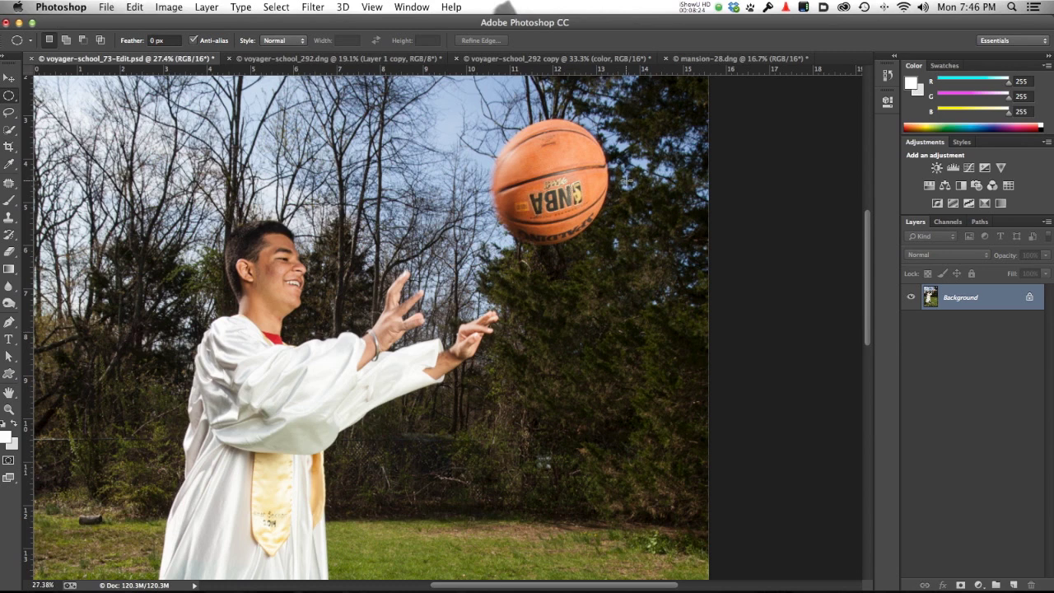
pyautogui.moveTo(545, 180); pyautogui.dragTo(631, 248)
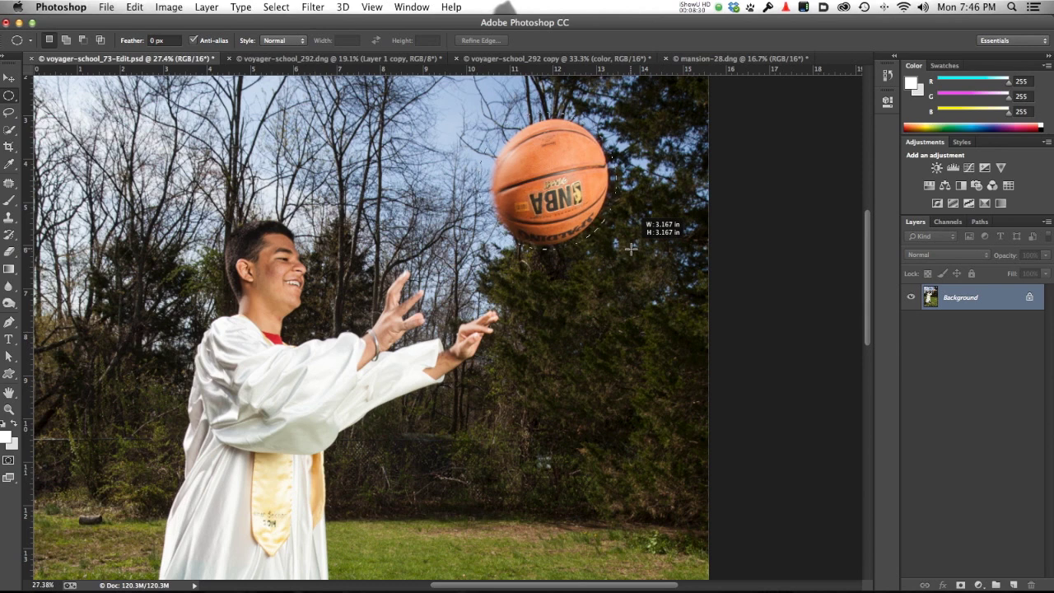
pyautogui.press('space')
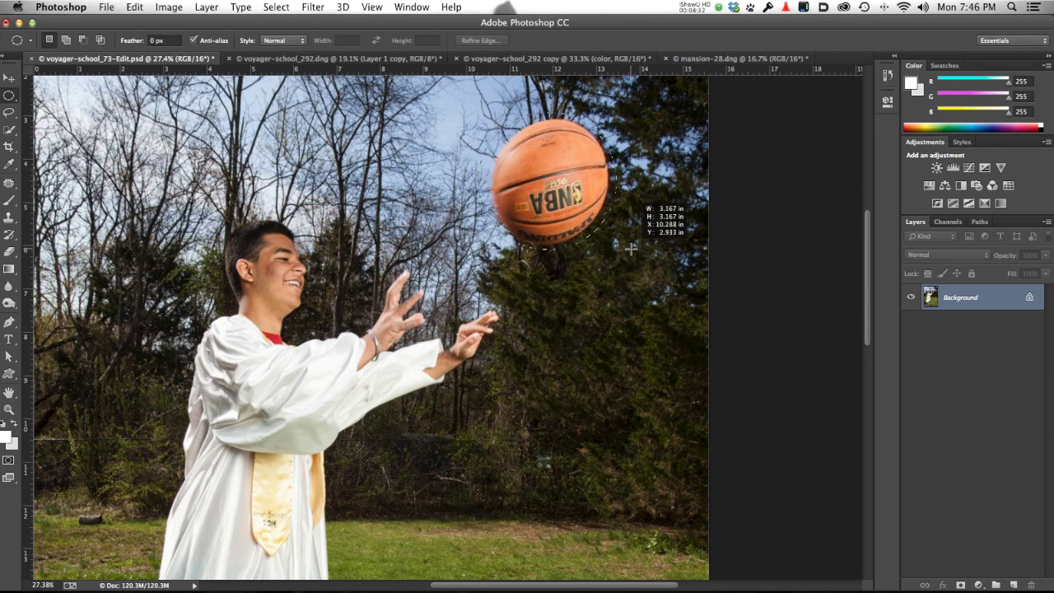
pyautogui.moveTo(631, 248); pyautogui.dragTo(634, 251)
pyautogui.press('super+0')
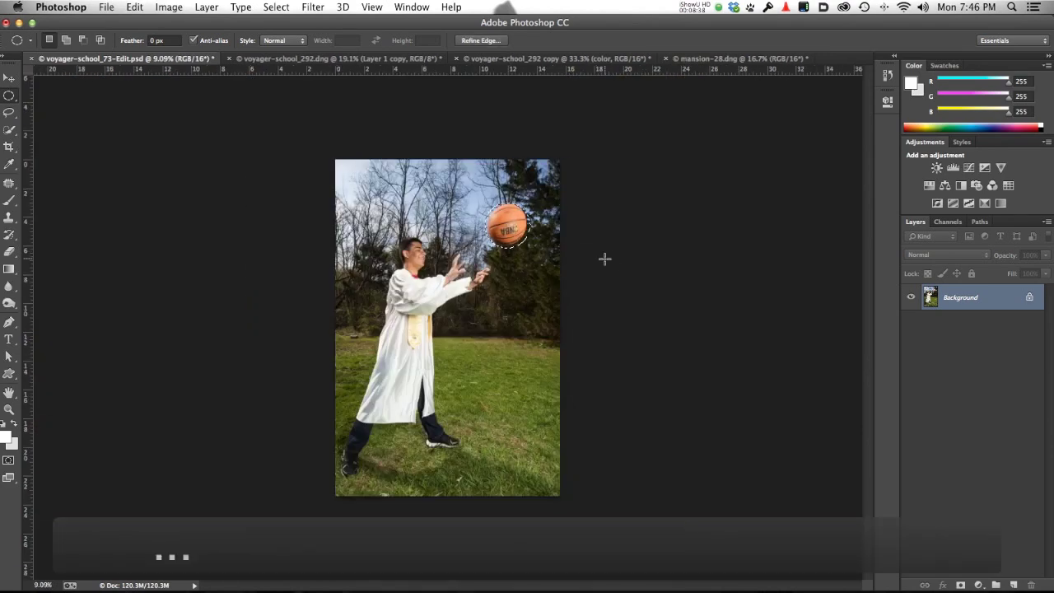
pyautogui.press('super+equal')
pyautogui.press('super+equal')
pyautogui.press('super+equal')
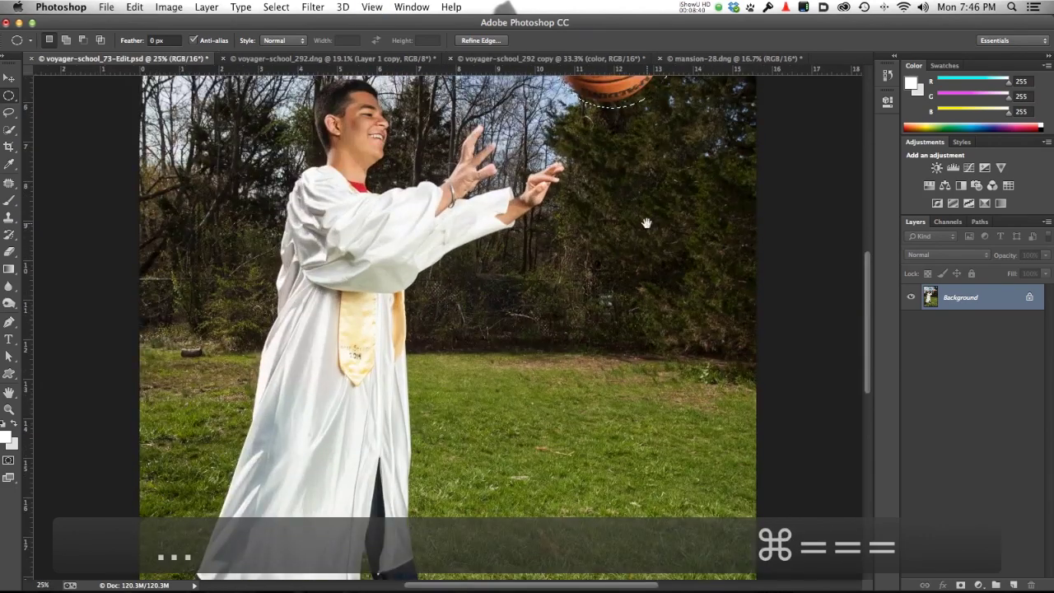
pyautogui.moveTo(646, 223); pyautogui.dragTo(630, 370)
pyautogui.moveTo(634, 312)
pyautogui.mouseDown()
pyautogui.moveTo(645, 371)
pyautogui.moveTo(638, 312)
pyautogui.mouseUp()
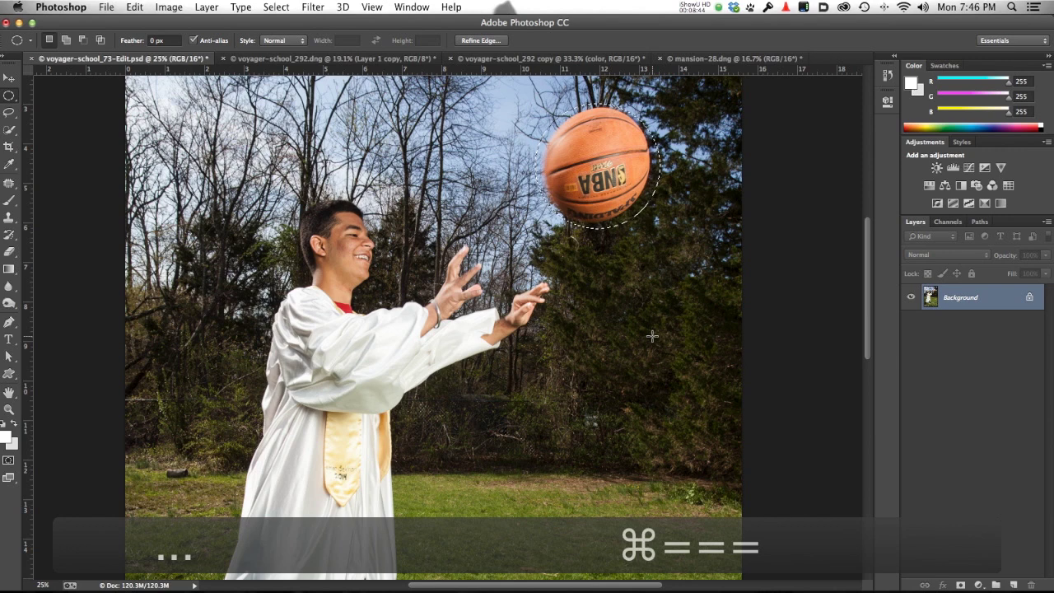
# Step: Content-Aware fill the selected basketball with trees and sky, then deselect
pyautogui.press('F5')
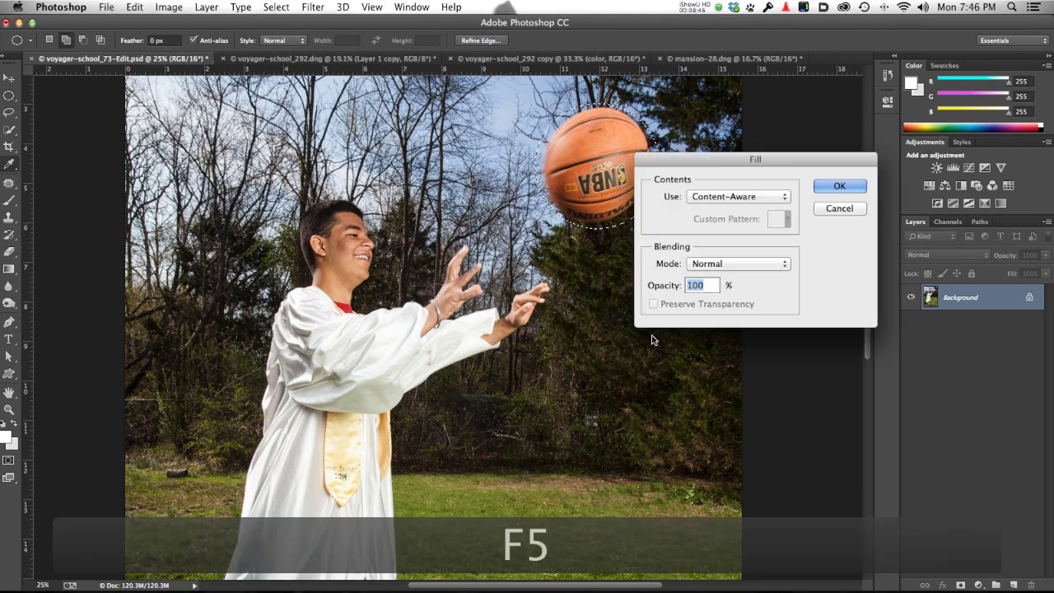
pyautogui.press('Return')
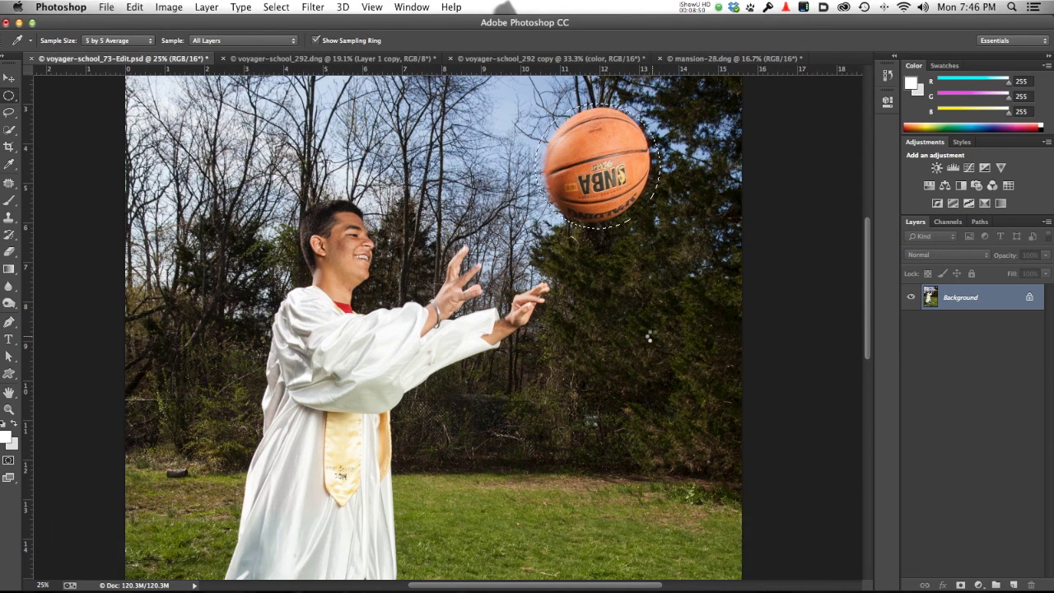
pyautogui.press('m')
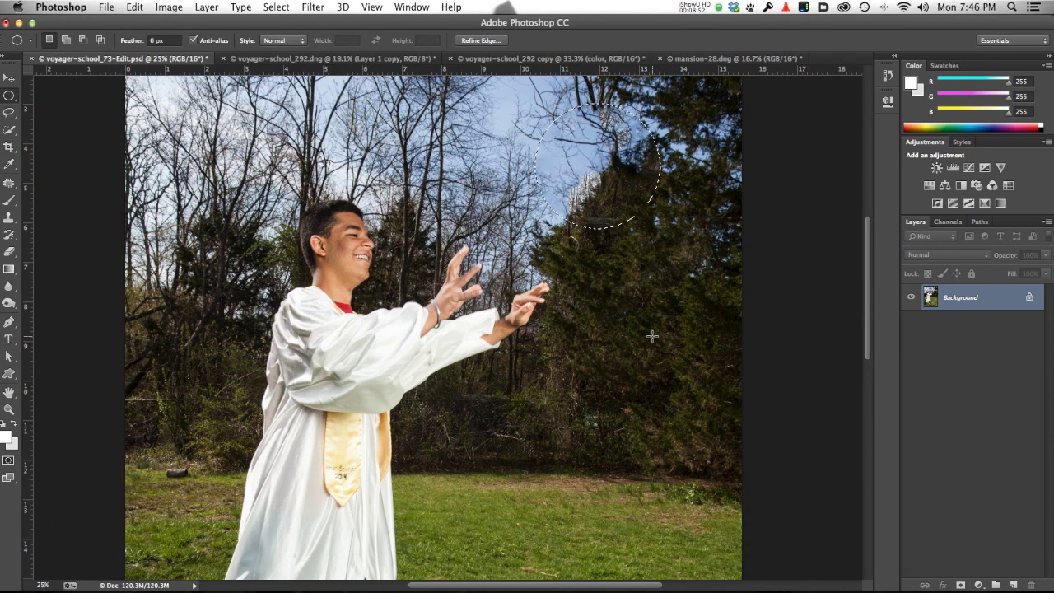
pyautogui.press('super+d')
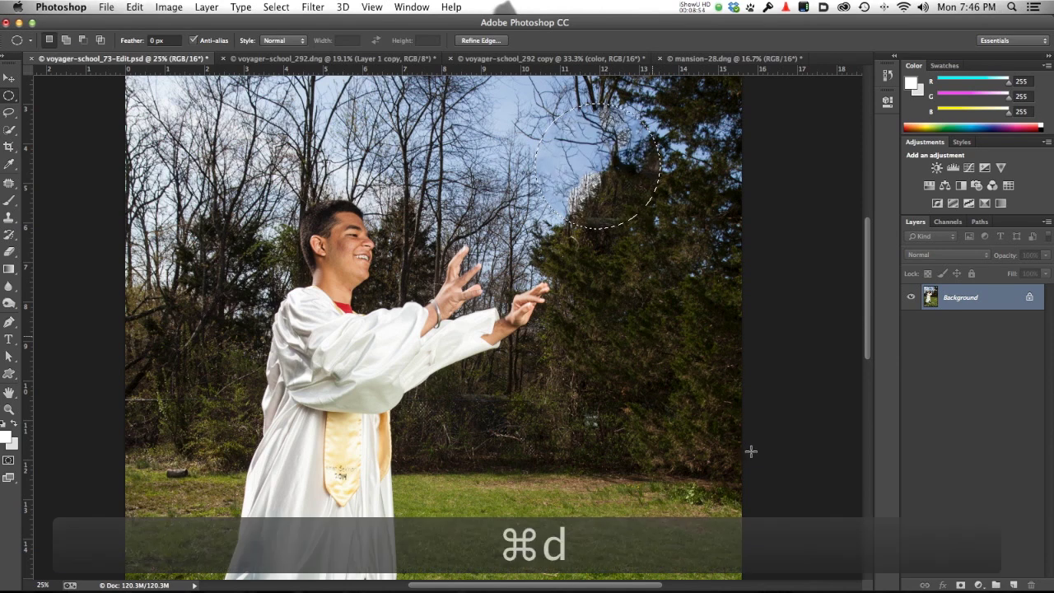
pyautogui.press('super+d')
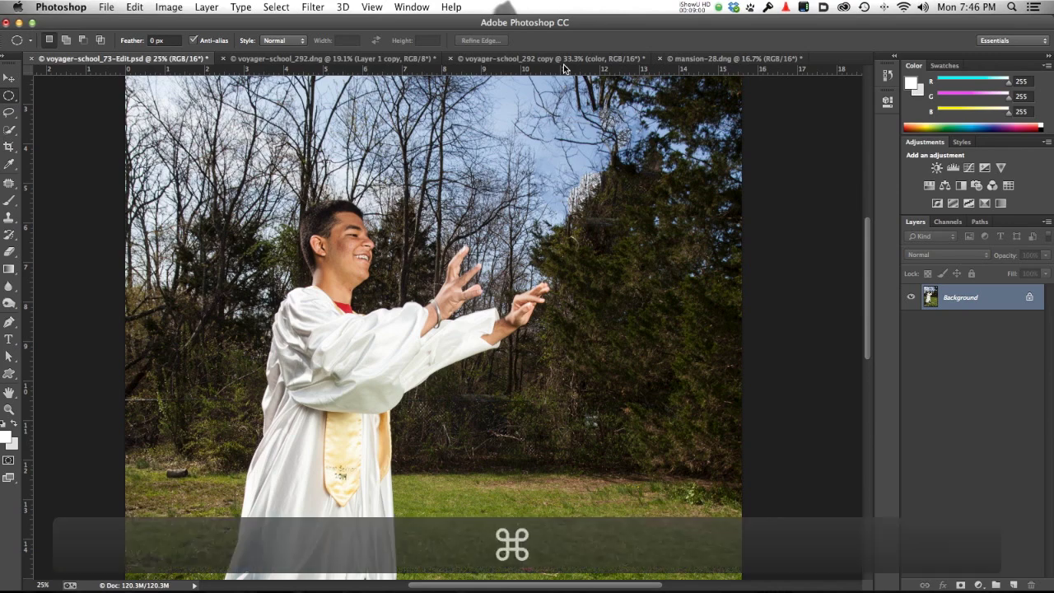
pyautogui.press('super+Tab')
pyautogui.press('super+Tab')
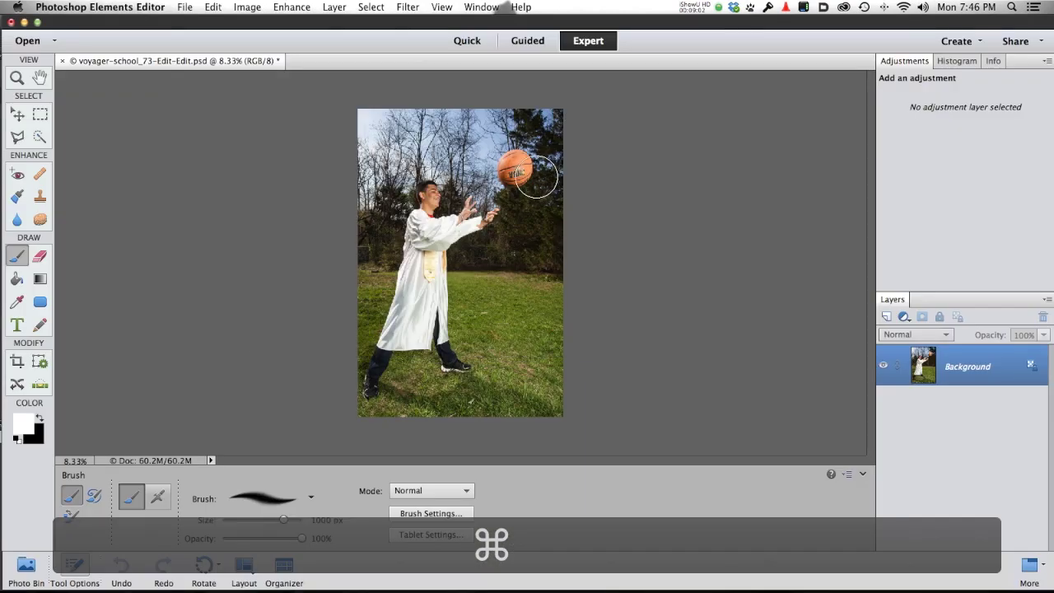
# Step: Zoom in on voyager-school_73-Edit-Edit.psd and draw an elliptical selection around the basketball
pyautogui.press('super+equal')
pyautogui.press('super+equal')
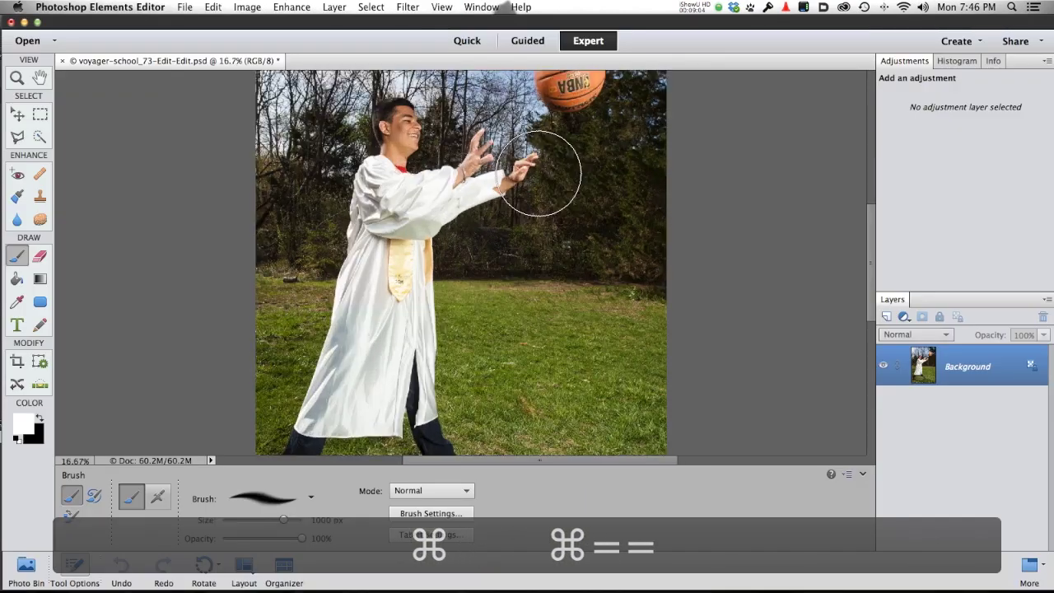
pyautogui.moveTo(578, 176); pyautogui.dragTo(563, 358)
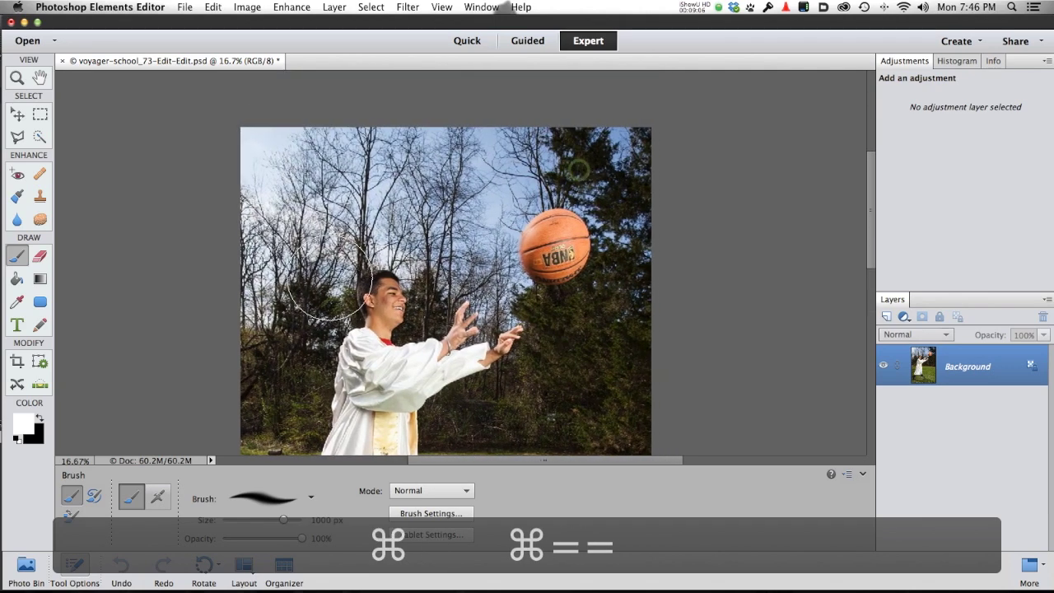
pyautogui.click(44, 109)
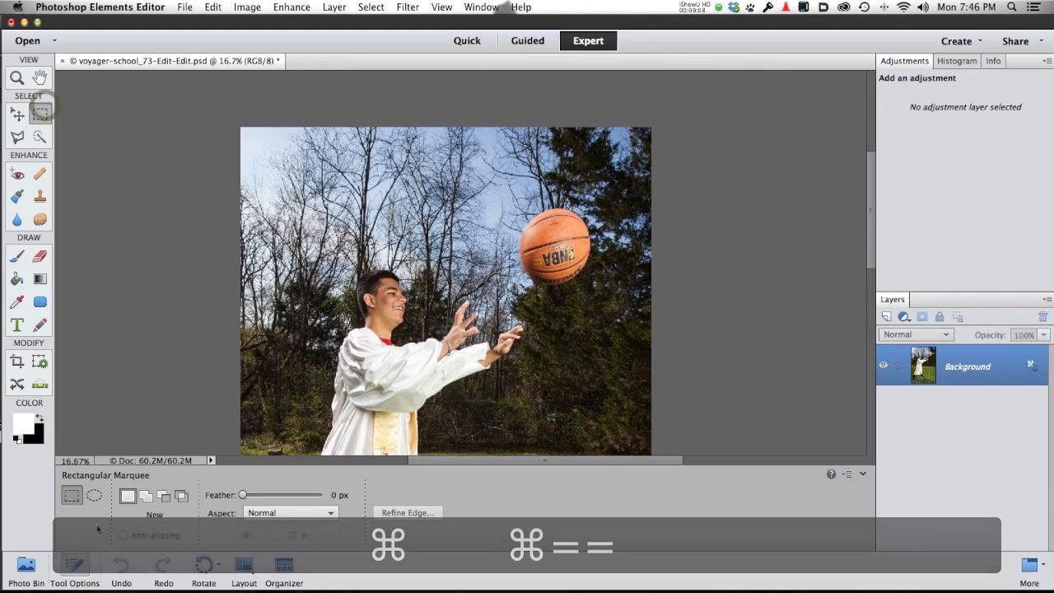
pyautogui.click(93, 494)
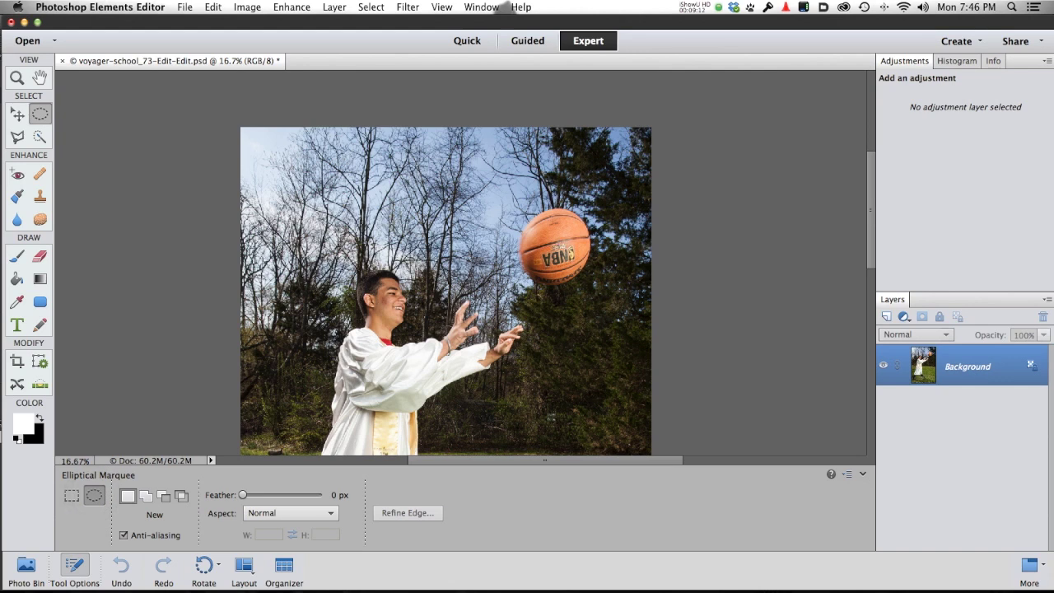
pyautogui.moveTo(556, 247); pyautogui.dragTo(619, 289)
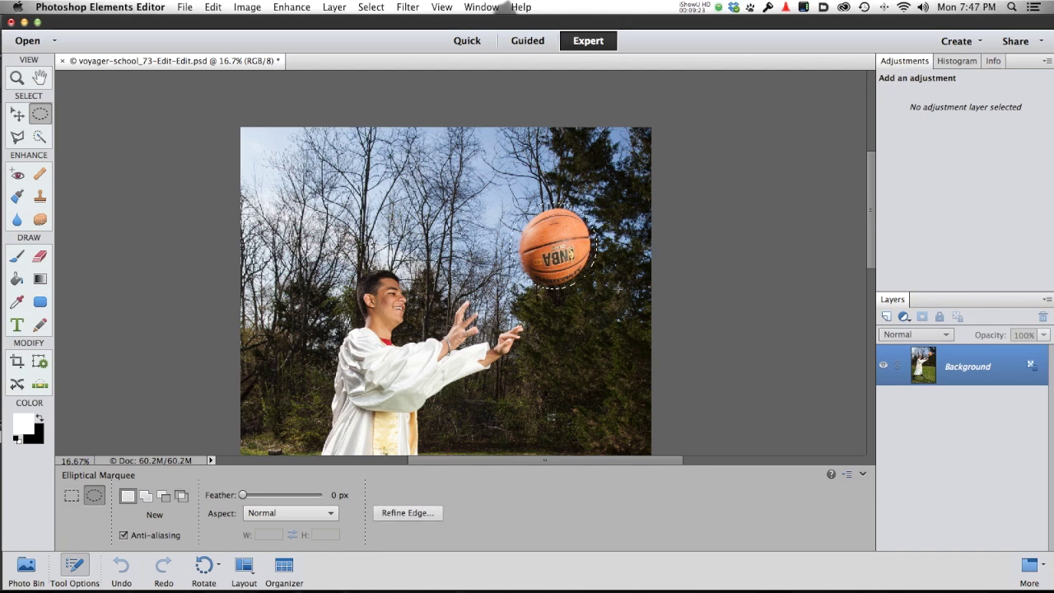
pyautogui.click(18, 384)
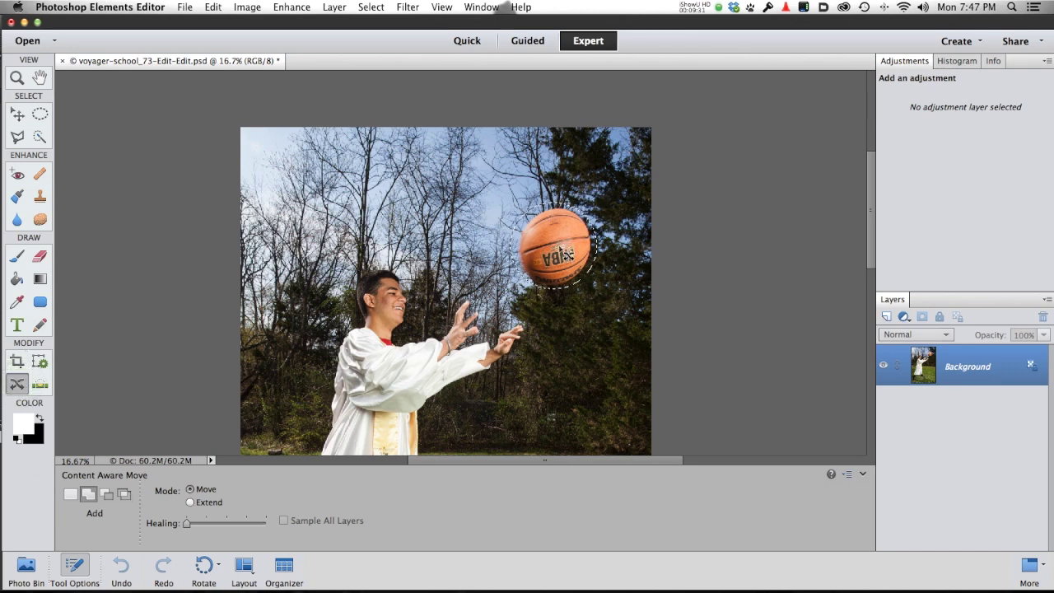
# Step: Undo a trial move of the ball, deselect, and duplicate the photo into Layer 1
pyautogui.moveTo(573, 240); pyautogui.dragTo(281, 178)
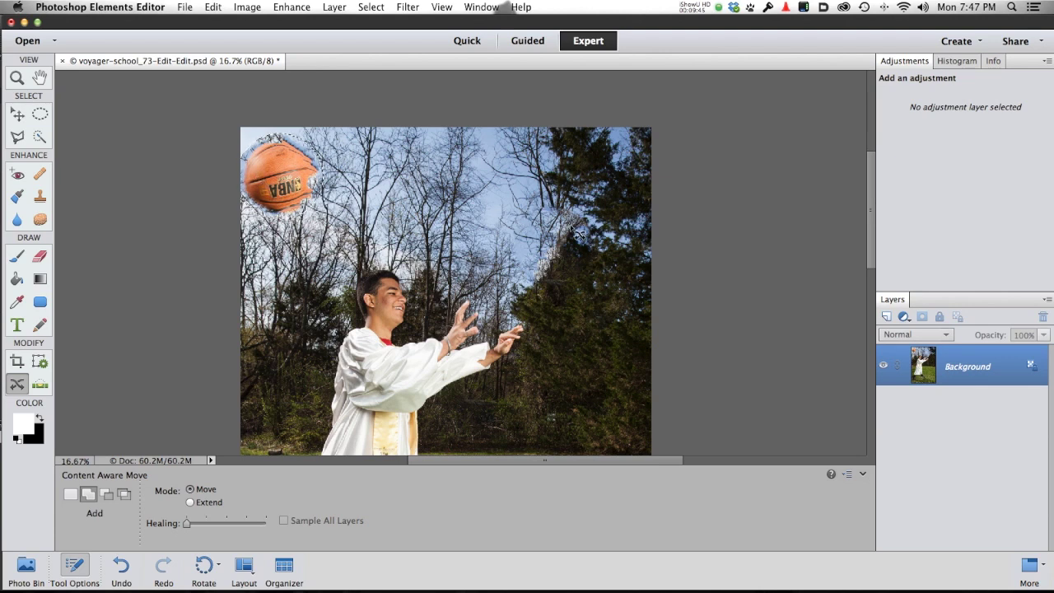
pyautogui.press('super+z')
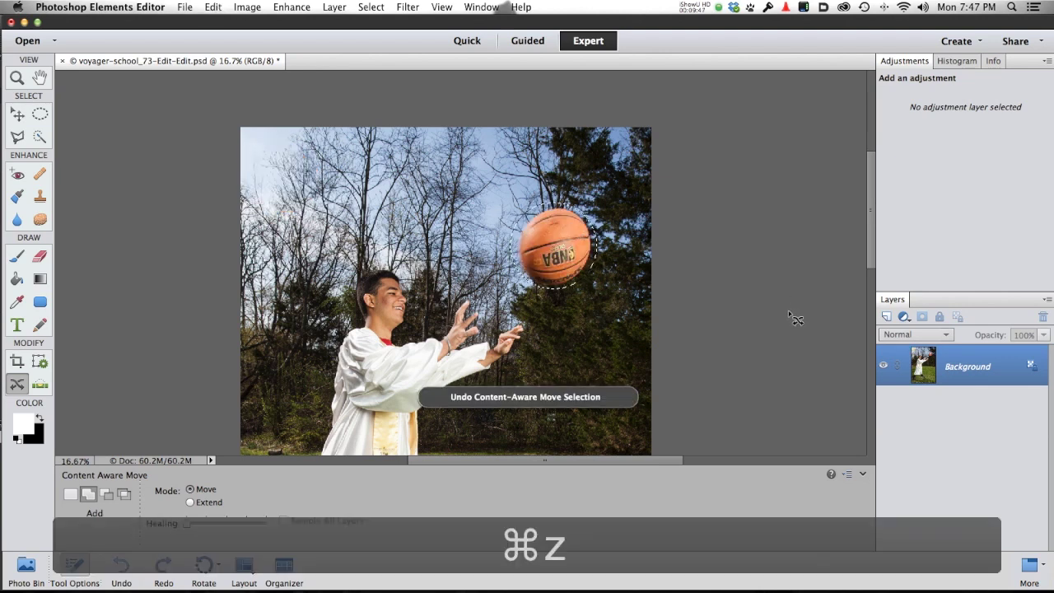
pyautogui.press('super+d')
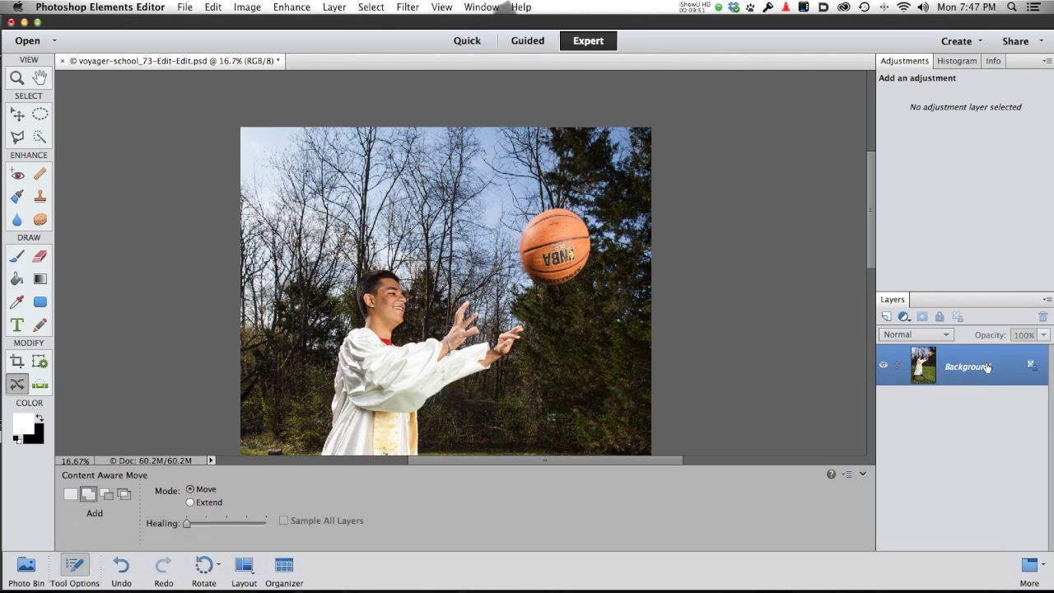
pyautogui.press('super+j')
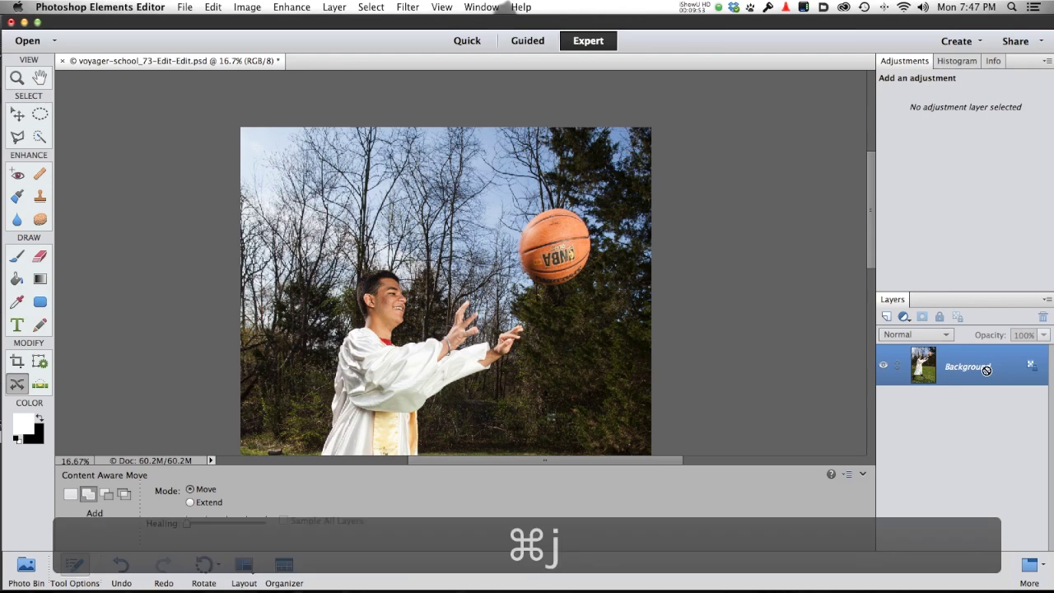
# Step: Reselect the basketball and Content-Aware Move it into the top-left corner
pyautogui.click(39, 114)
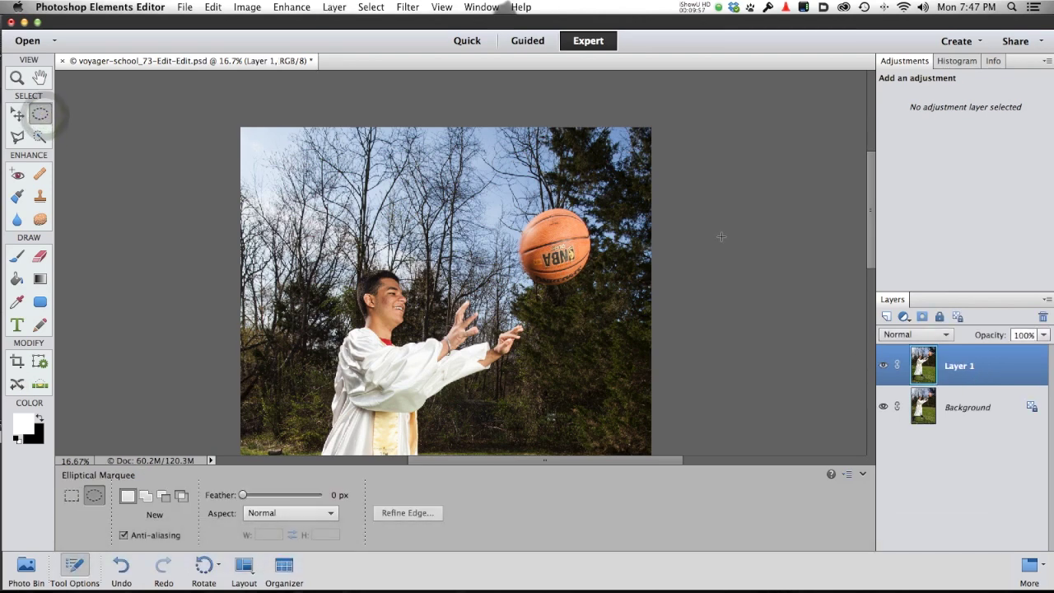
pyautogui.moveTo(555, 247); pyautogui.dragTo(593, 285)
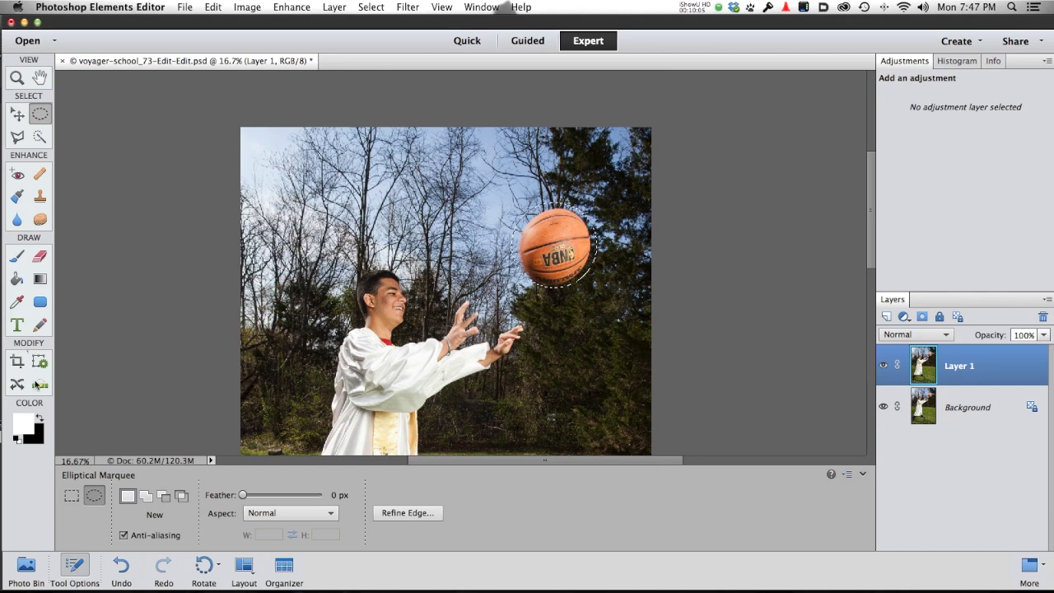
pyautogui.click(16, 384)
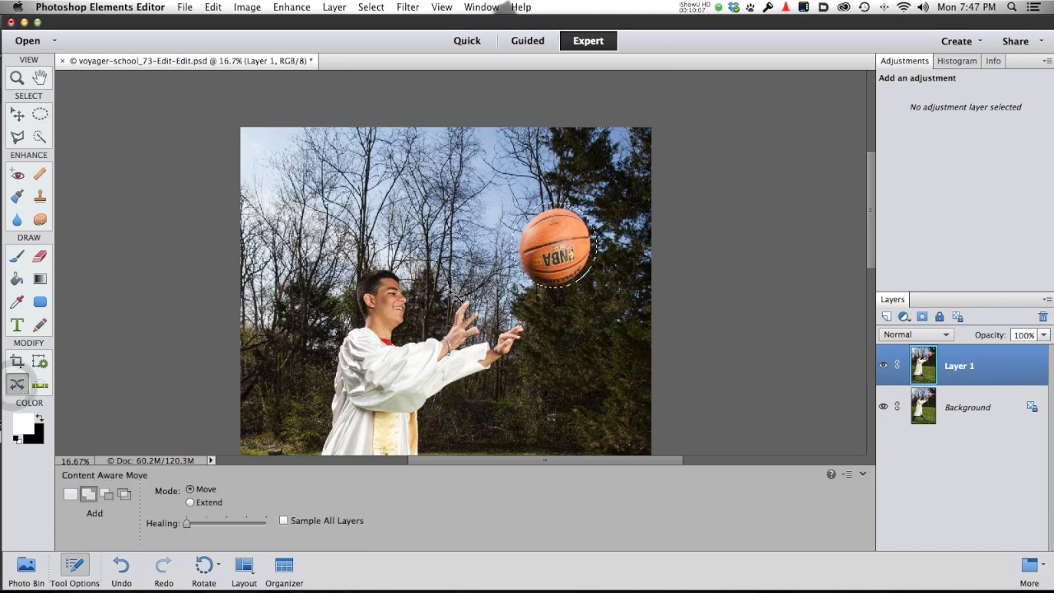
pyautogui.moveTo(589, 262); pyautogui.dragTo(319, 185)
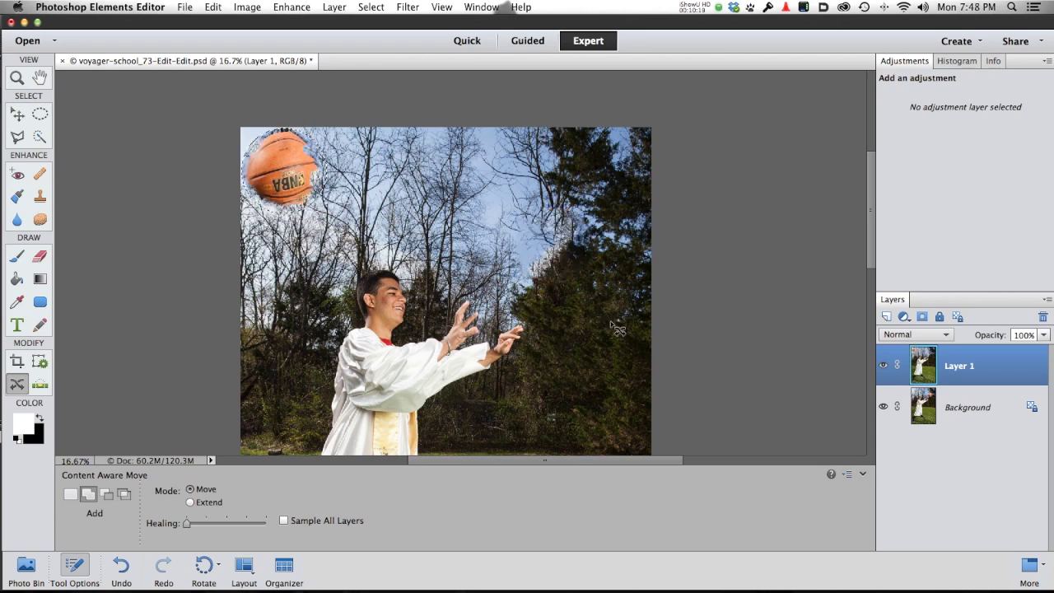
pyautogui.press('alt')
# Step: Give Layer 1 a black layer mask that hides the whole layer
pyautogui.click(922, 316)
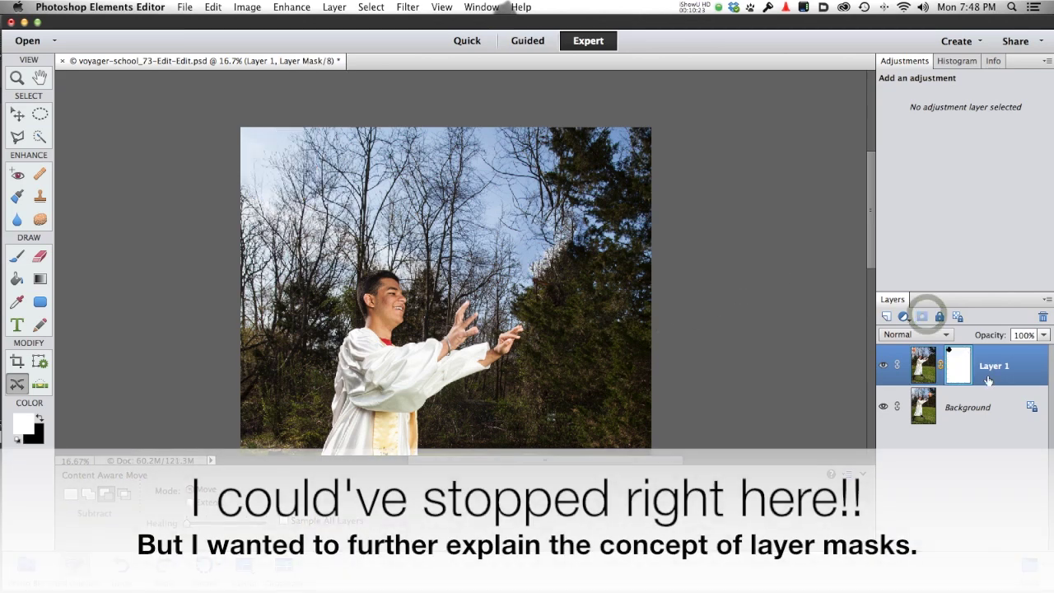
pyautogui.press('super+z')
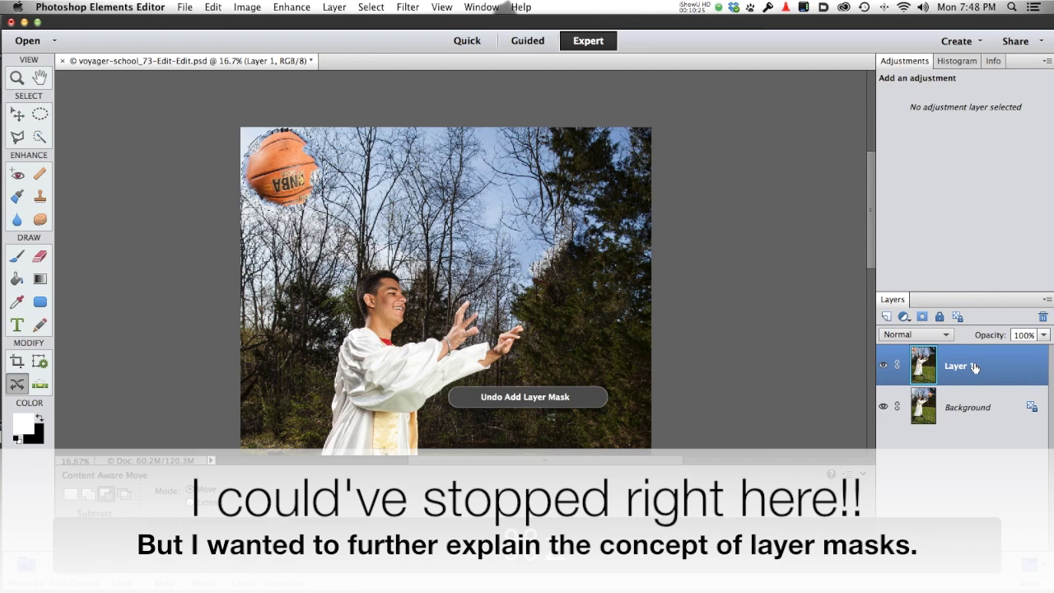
pyautogui.press('super+d')
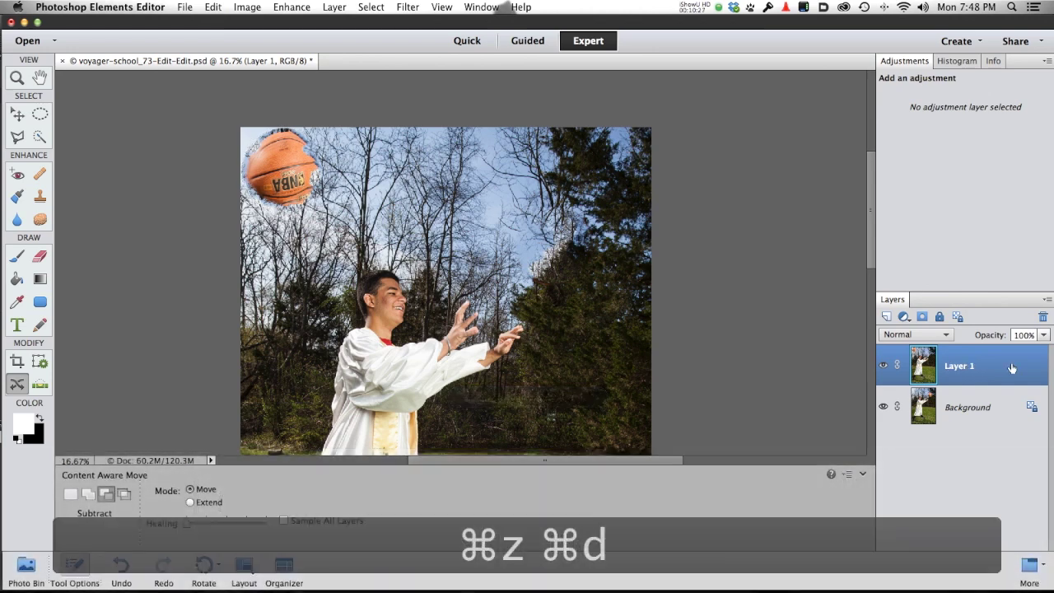
pyautogui.keyDown('alt'); pyautogui.click(922, 318); pyautogui.keyUp('alt')
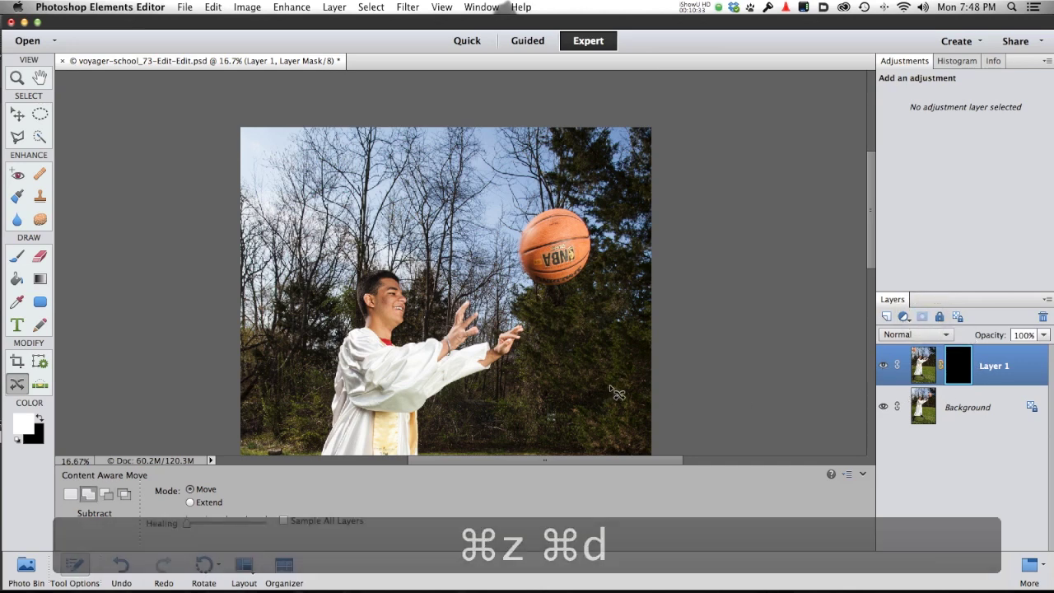
# Step: Brush white over the ball's original spot to reveal Layer 1 there, comparing with the mask off
pyautogui.press('b')
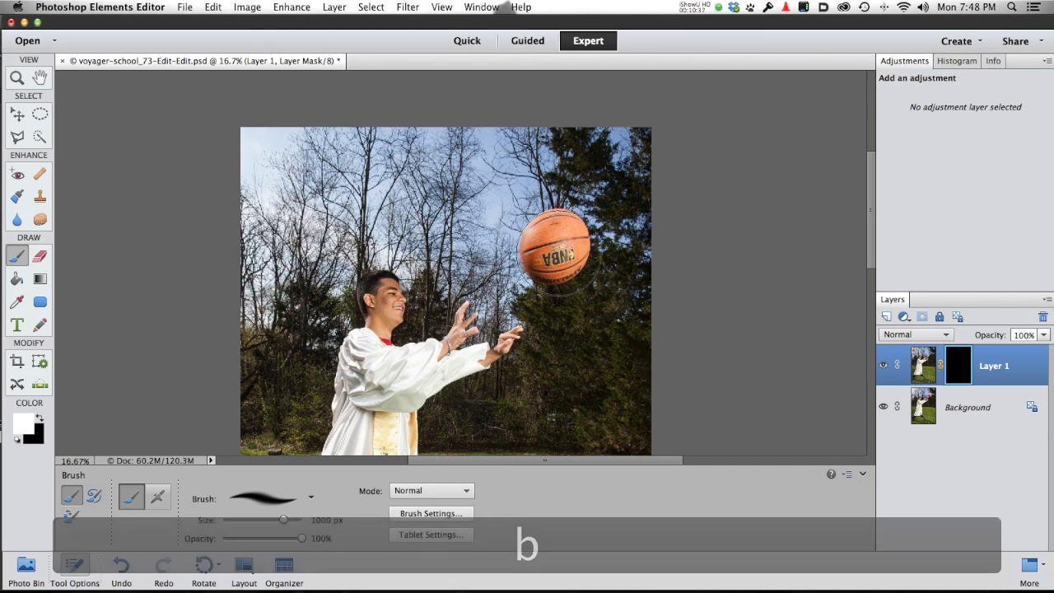
pyautogui.moveTo(556, 247)
pyautogui.mouseDown()
pyautogui.moveTo(560, 238)
pyautogui.moveTo(552, 257)
pyautogui.moveTo(556, 247)
pyautogui.mouseUp()
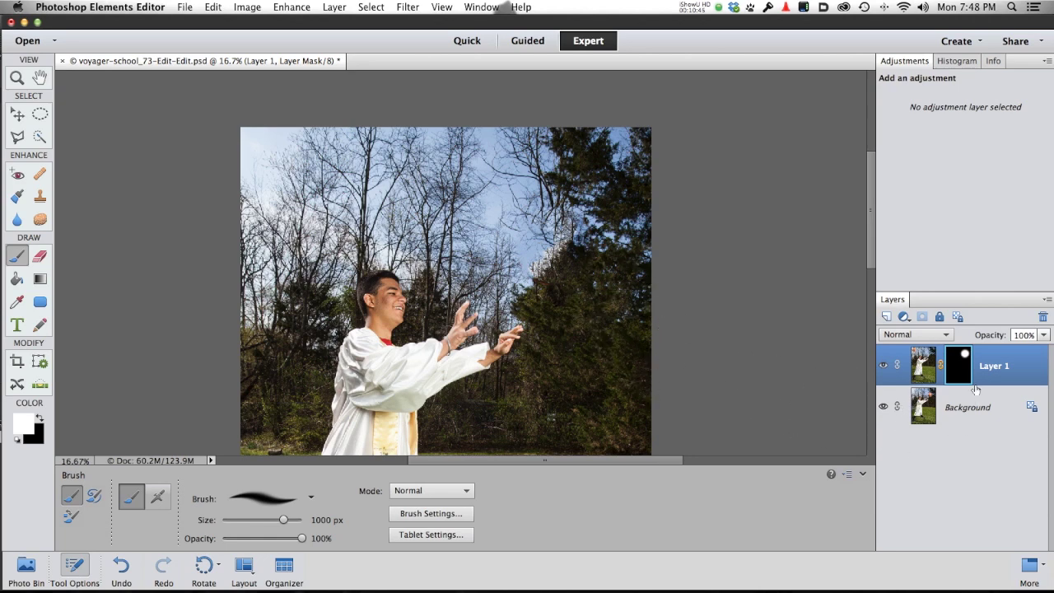
pyautogui.keyDown('shift'); pyautogui.click(957, 369); pyautogui.keyUp('shift')
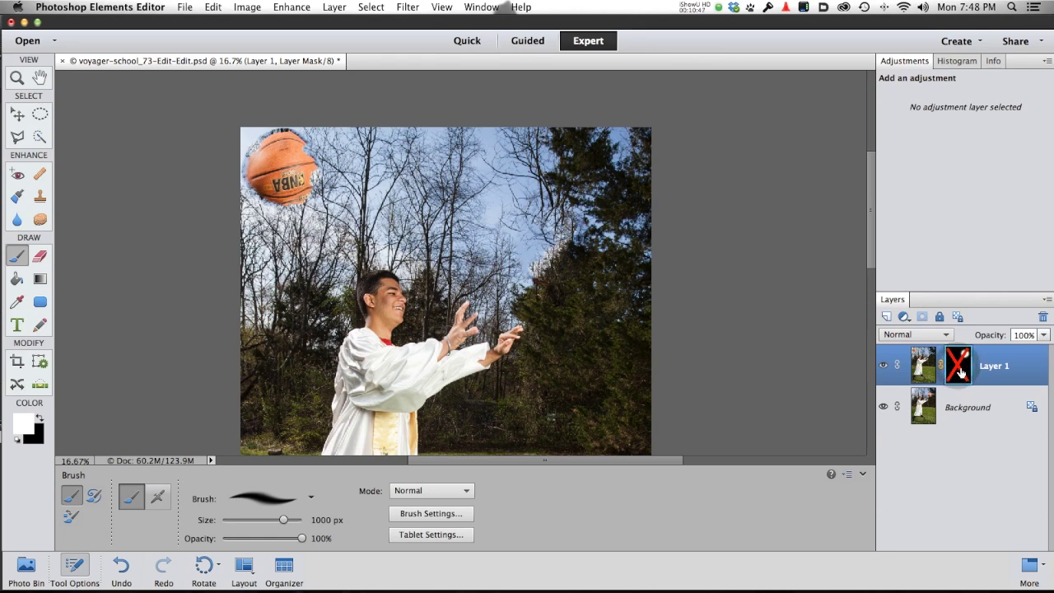
pyautogui.keyDown('shift'); pyautogui.click(958, 367); pyautogui.keyUp('shift')
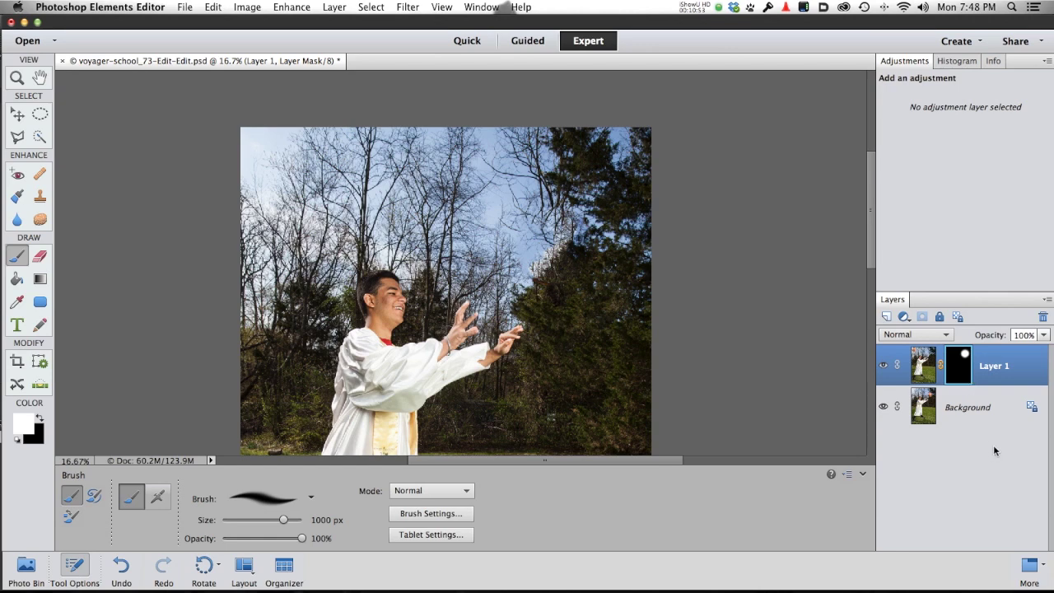
pyautogui.press('super+Tab')
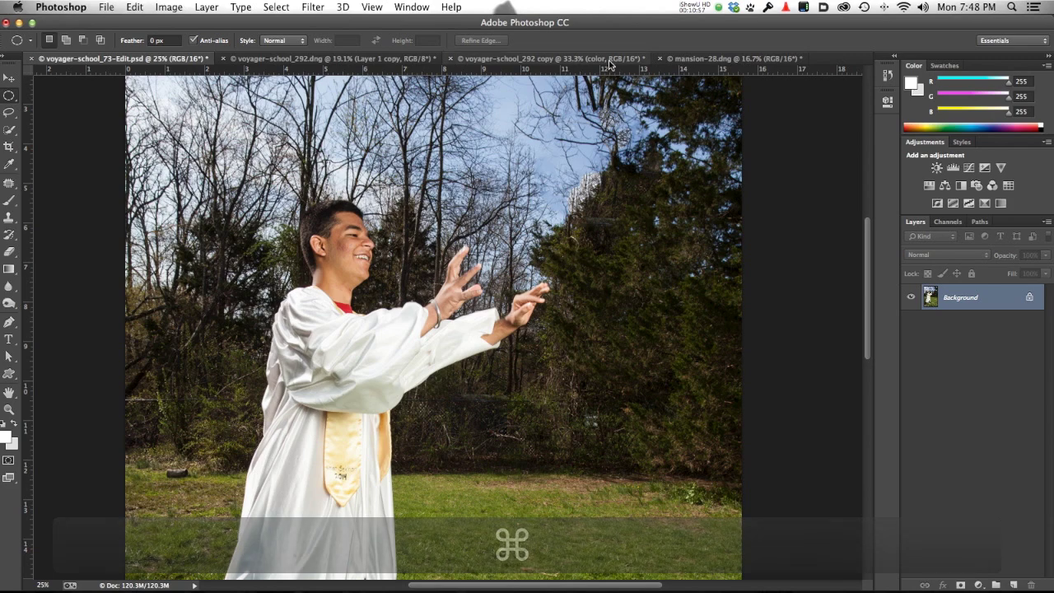
# Step: Bring up the mansion-28.dng night photo of the lit mansion
pyautogui.click(708, 60)
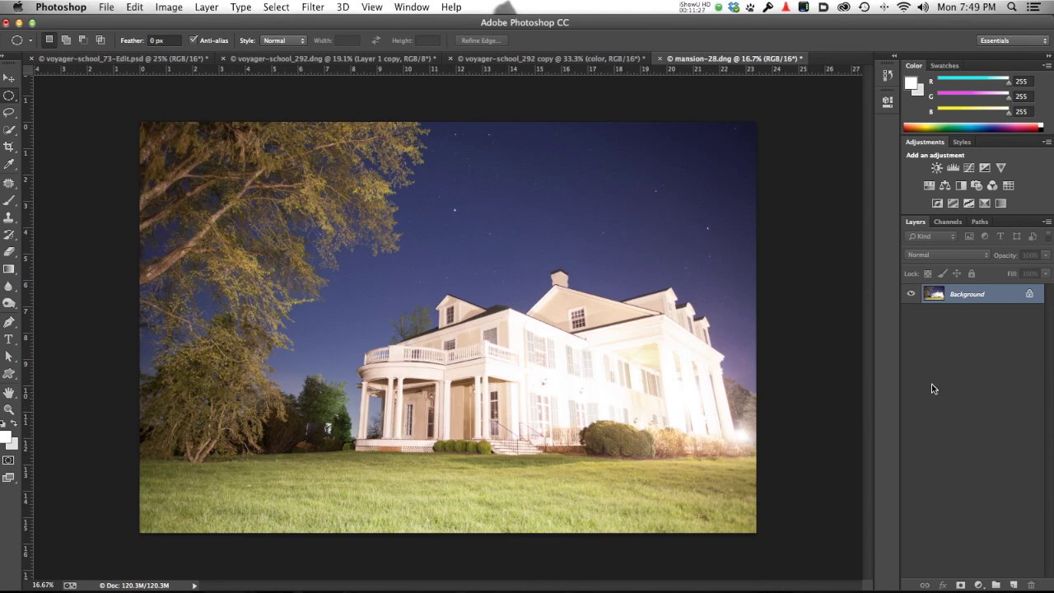
# Step: Compare the Red, Green and Blue channels for contrast, then duplicate Blue into a Blue copy channel
pyautogui.click(947, 222)
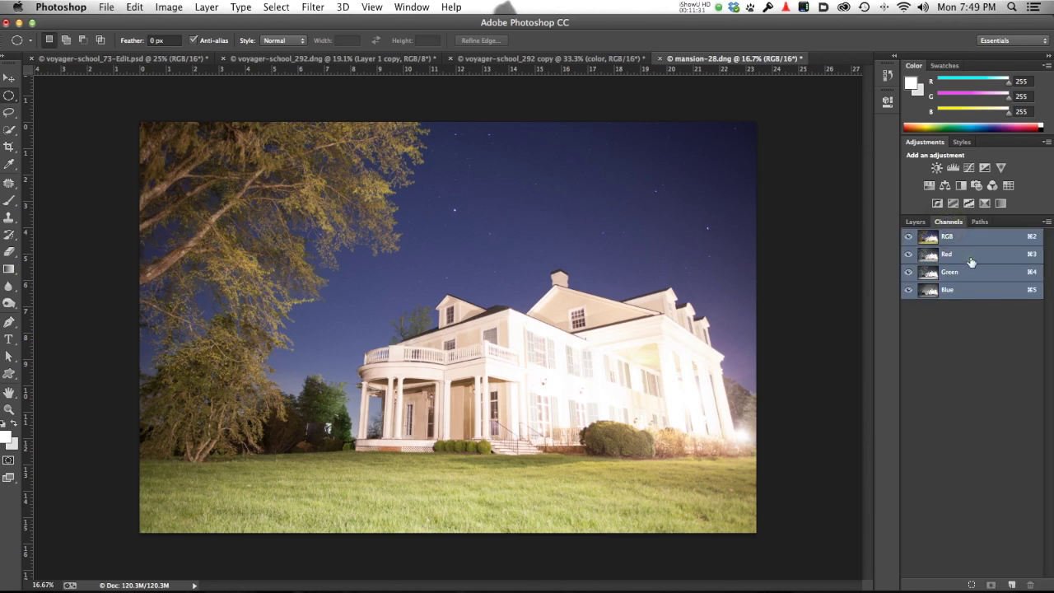
pyautogui.click(971, 259)
pyautogui.click(971, 274)
pyautogui.click(973, 295)
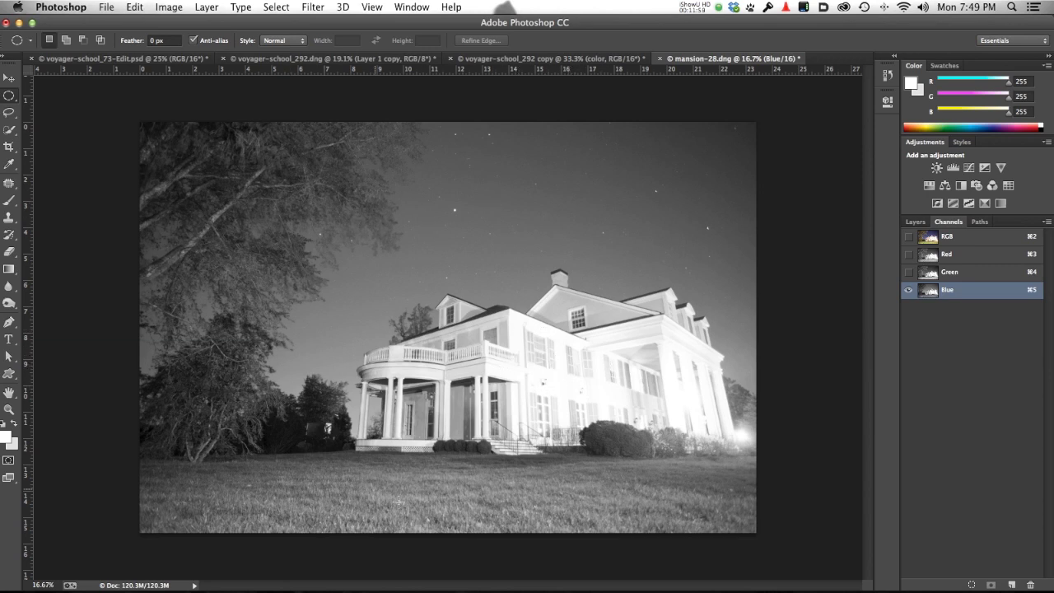
pyautogui.click(971, 275)
pyautogui.click(965, 258)
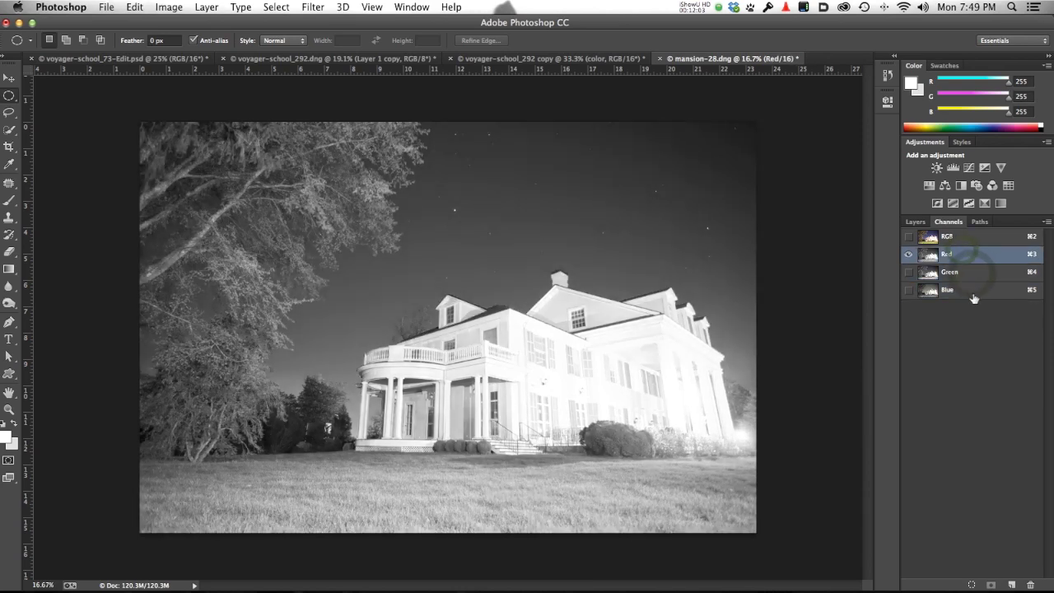
pyautogui.click(969, 292)
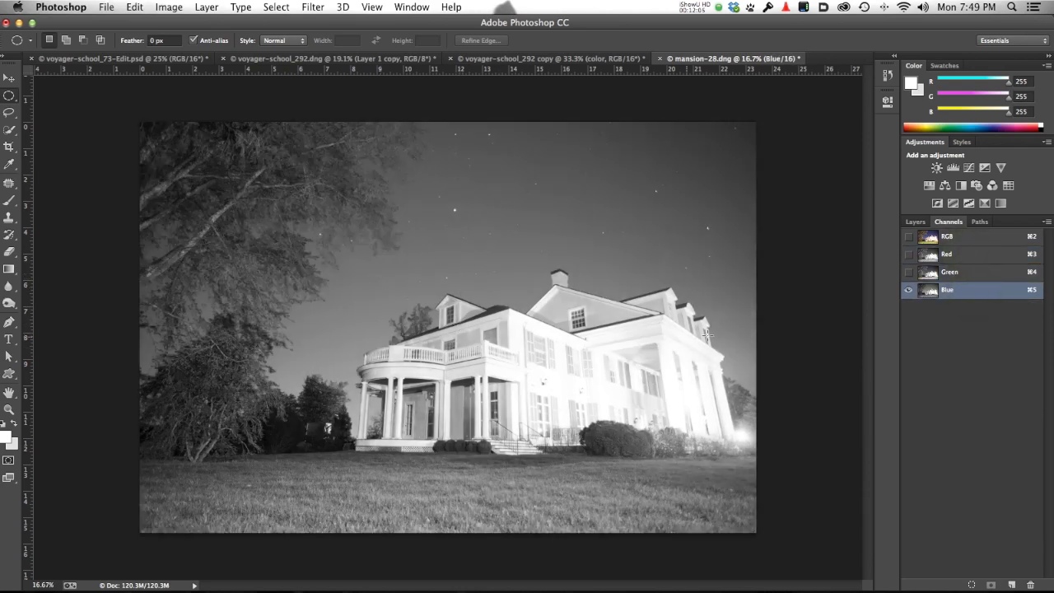
pyautogui.moveTo(995, 290); pyautogui.dragTo(1011, 584)
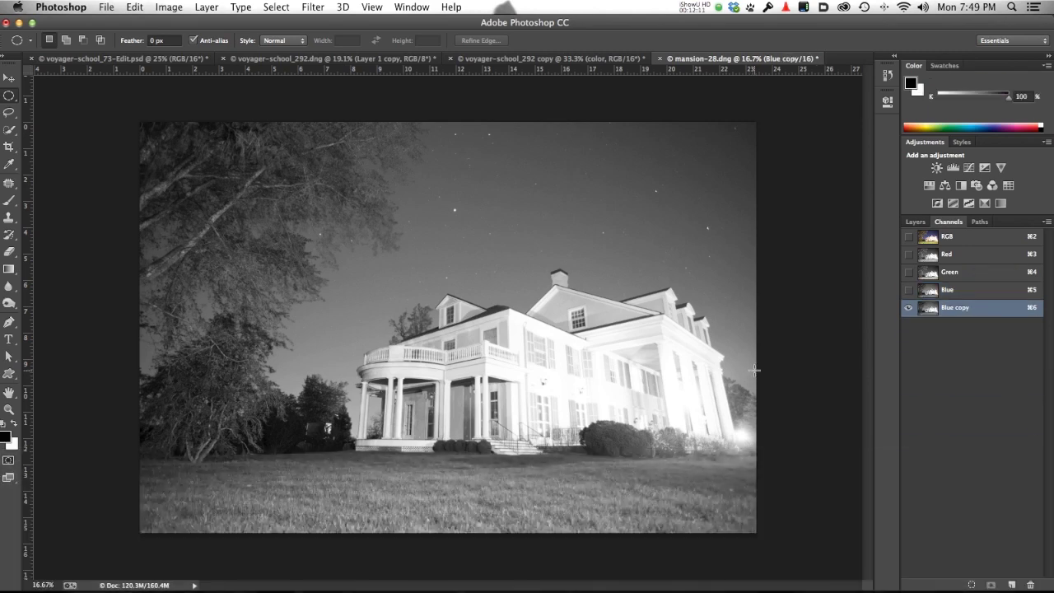
# Step: Apply Levels 0 / 0.55 / 197 to Blue copy, toggling the preview to compare before confirming
pyautogui.press('super+l')
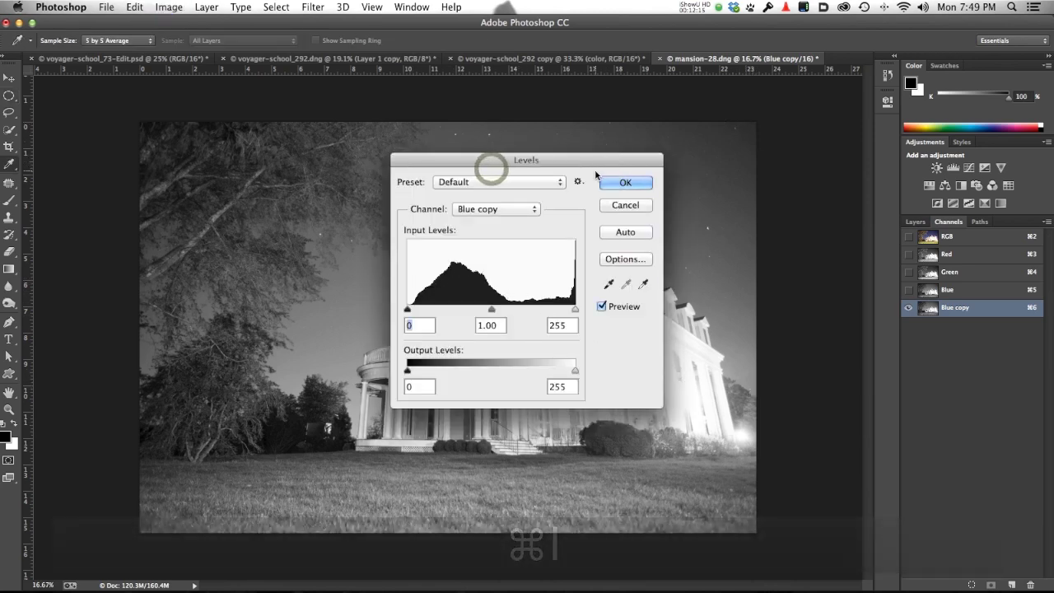
pyautogui.moveTo(591, 161); pyautogui.dragTo(1014, 102)
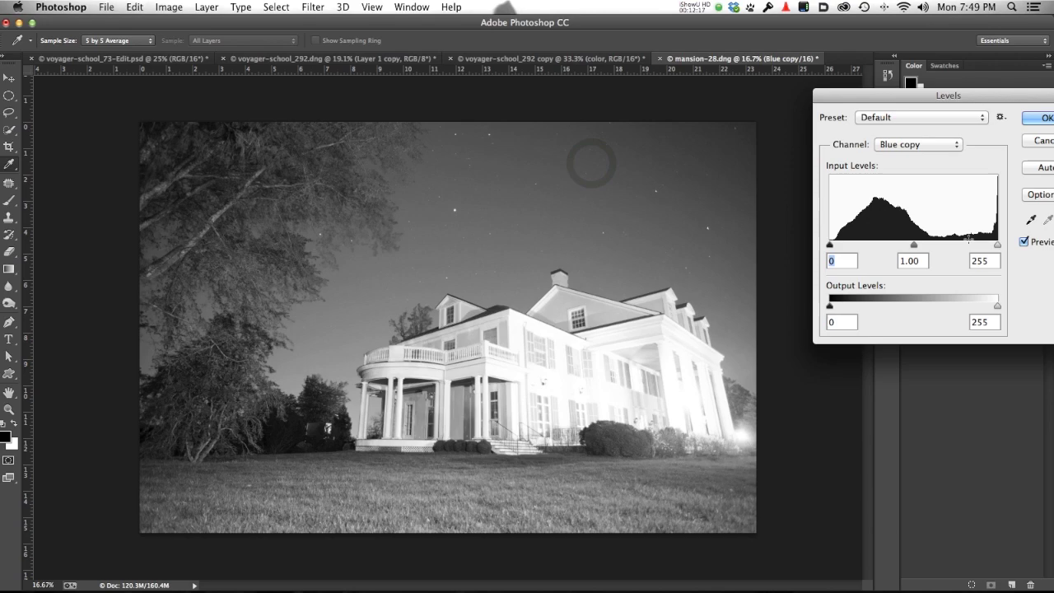
pyautogui.moveTo(997, 244); pyautogui.dragTo(976, 246)
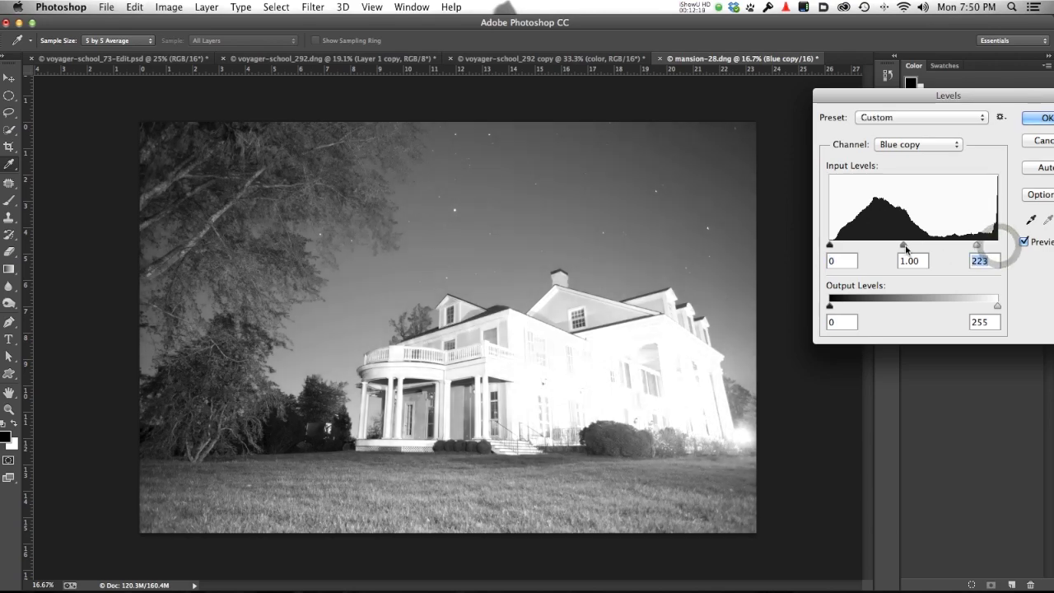
pyautogui.moveTo(904, 245); pyautogui.dragTo(959, 247)
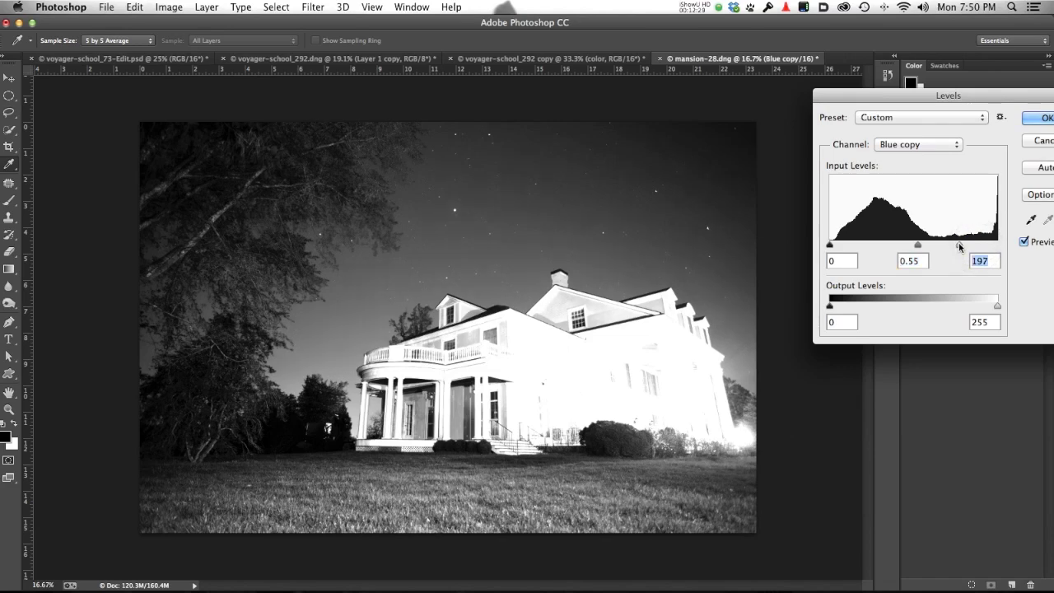
pyautogui.click(1023, 241)
pyautogui.click(1023, 242)
pyautogui.click(1023, 241)
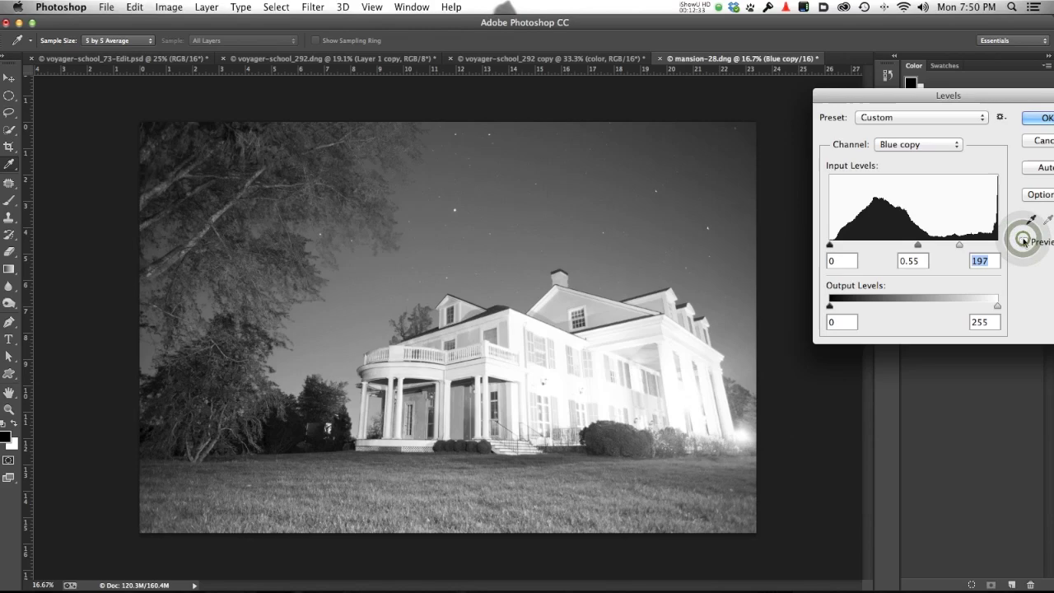
pyautogui.click(1023, 241)
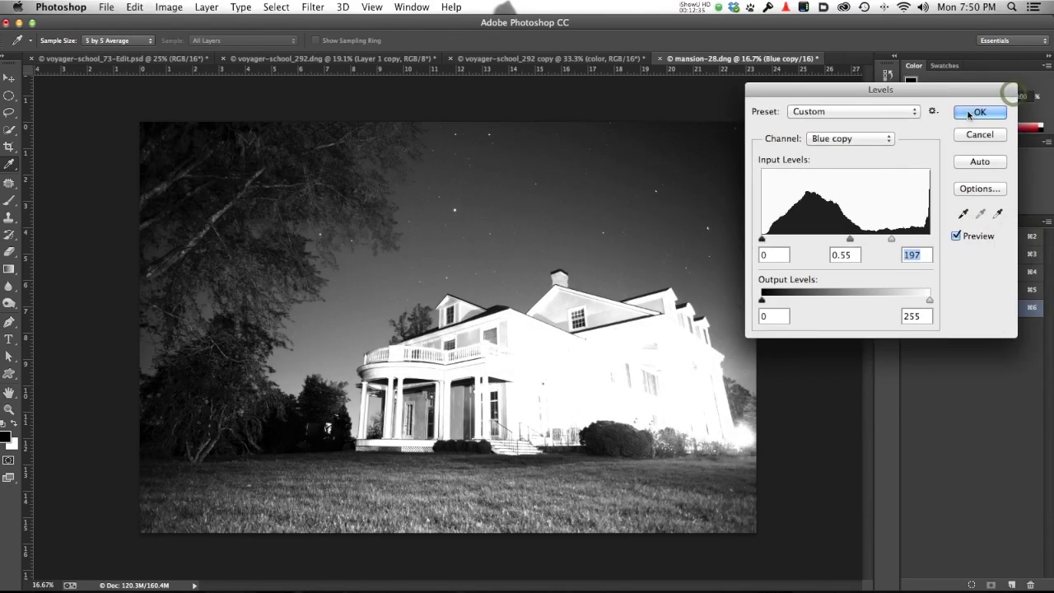
pyautogui.click(1039, 118)
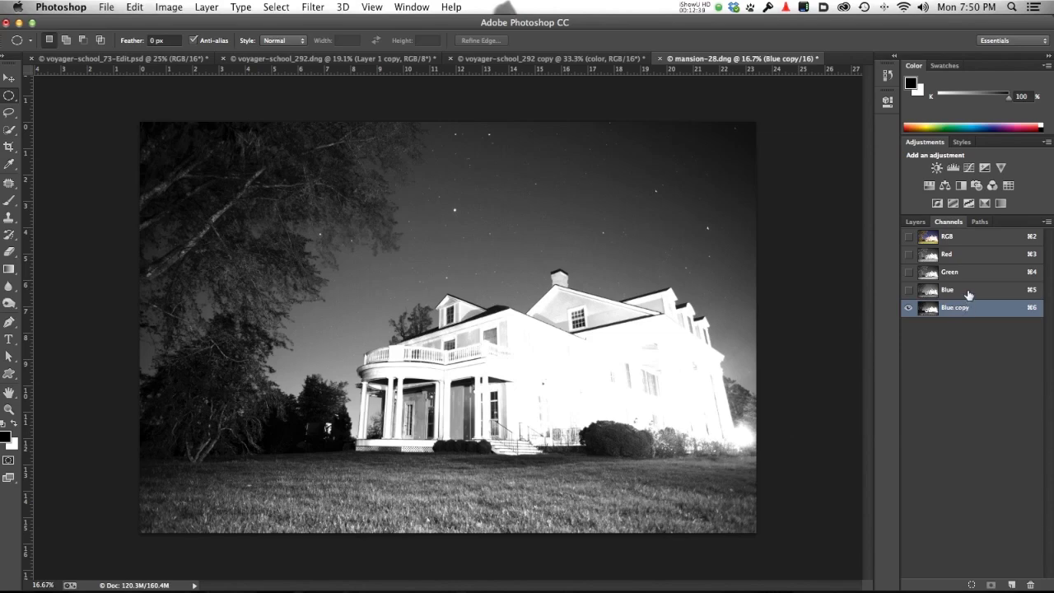
# Step: Return to the RGB composite, trial a Multiply Apply Image blend, cancel it, and show Layers
pyautogui.click(977, 237)
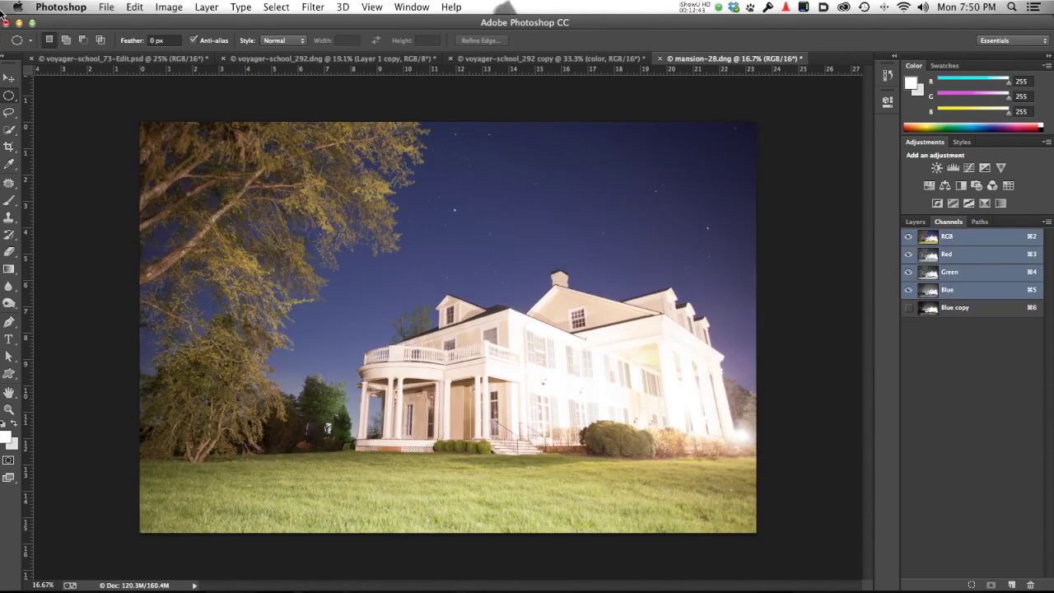
pyautogui.click(163, 6)
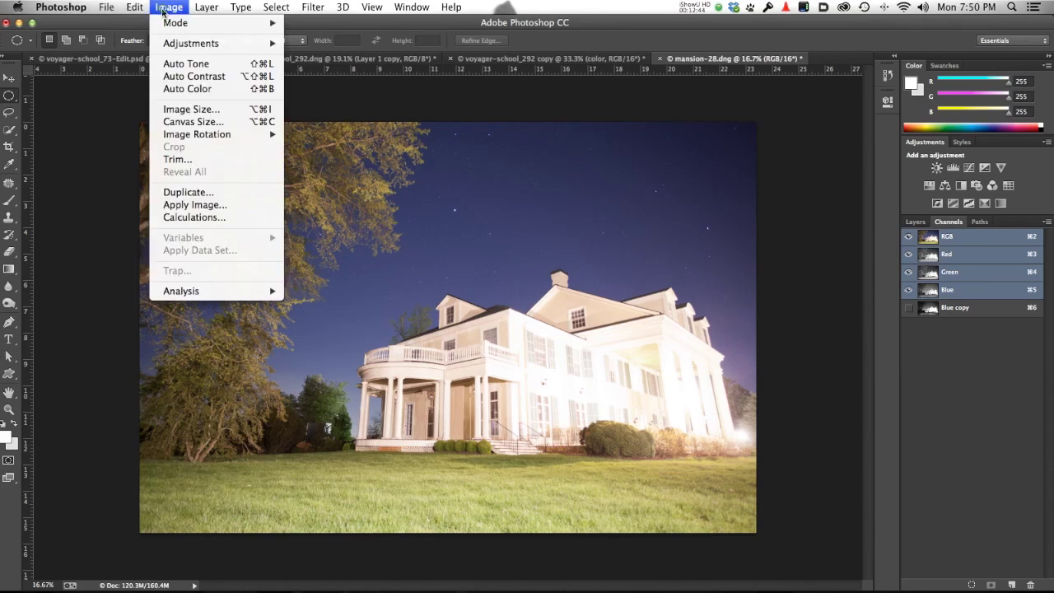
pyautogui.click(227, 204)
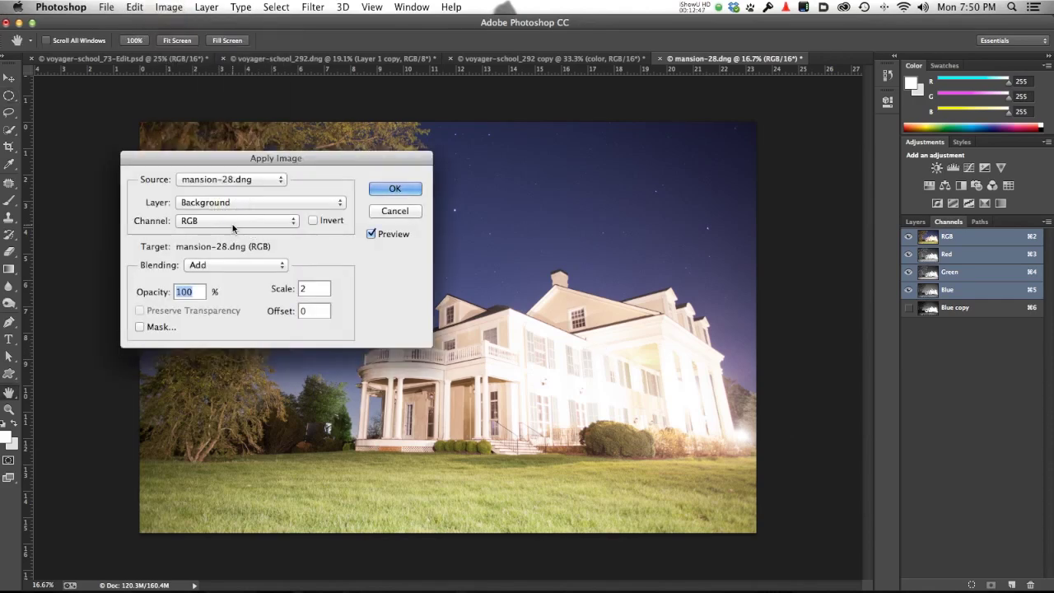
pyautogui.click(236, 264)
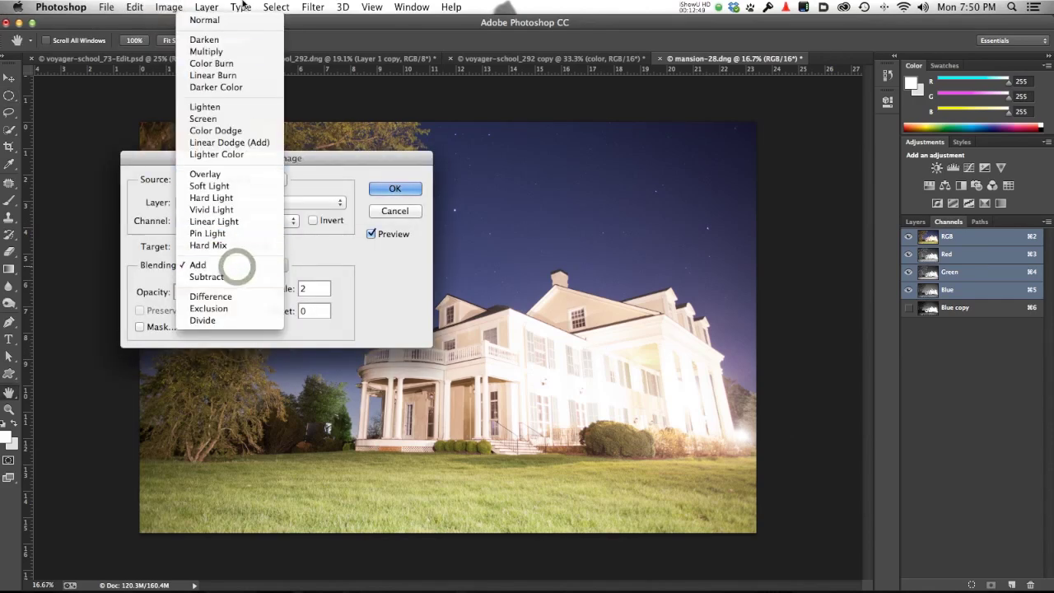
pyautogui.click(206, 51)
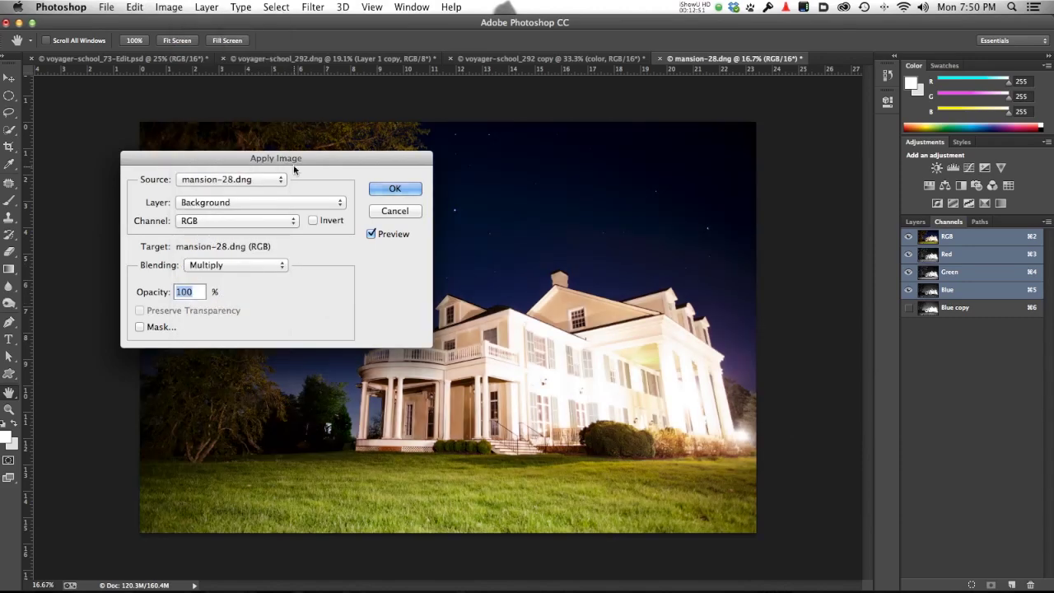
pyautogui.moveTo(294, 167); pyautogui.dragTo(641, 325)
pyautogui.click(841, 381)
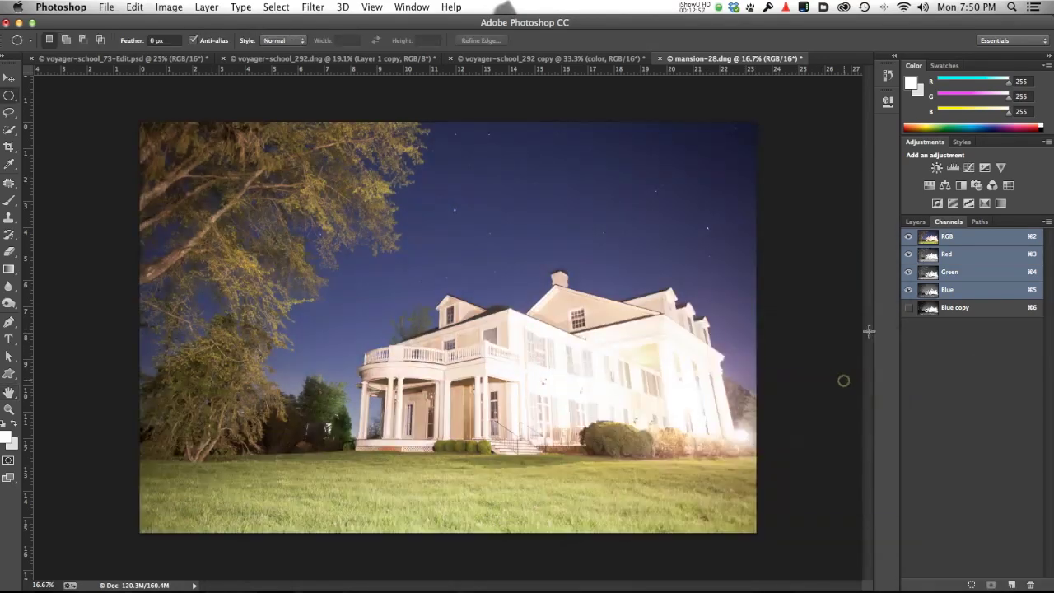
pyautogui.click(916, 223)
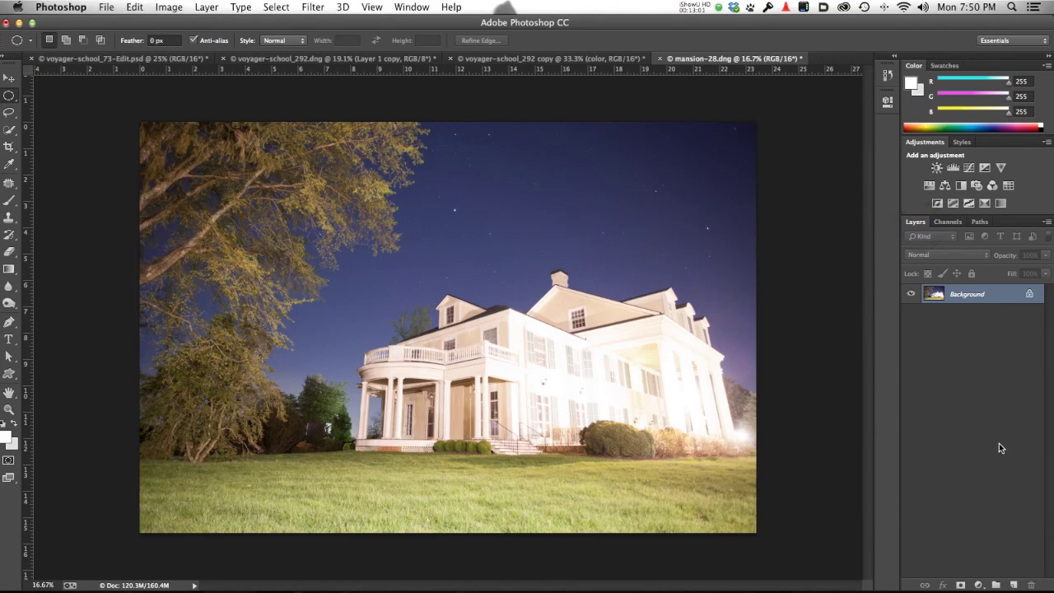
pyautogui.hotkey('ctrl', 'j')
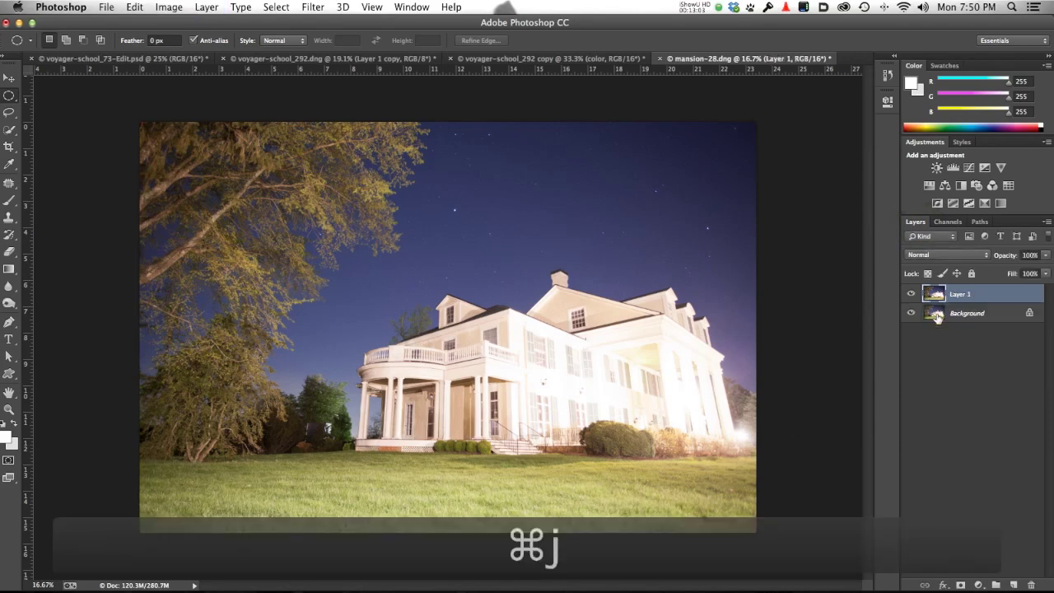
pyautogui.click(936, 255)
pyautogui.click(939, 316)
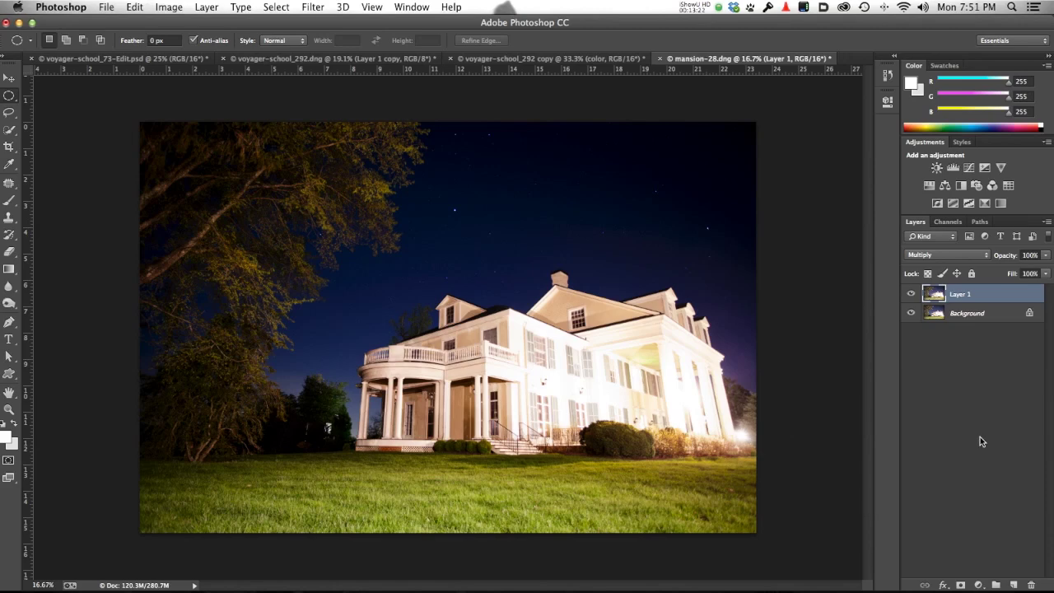
pyautogui.moveTo(975, 297); pyautogui.dragTo(1030, 585)
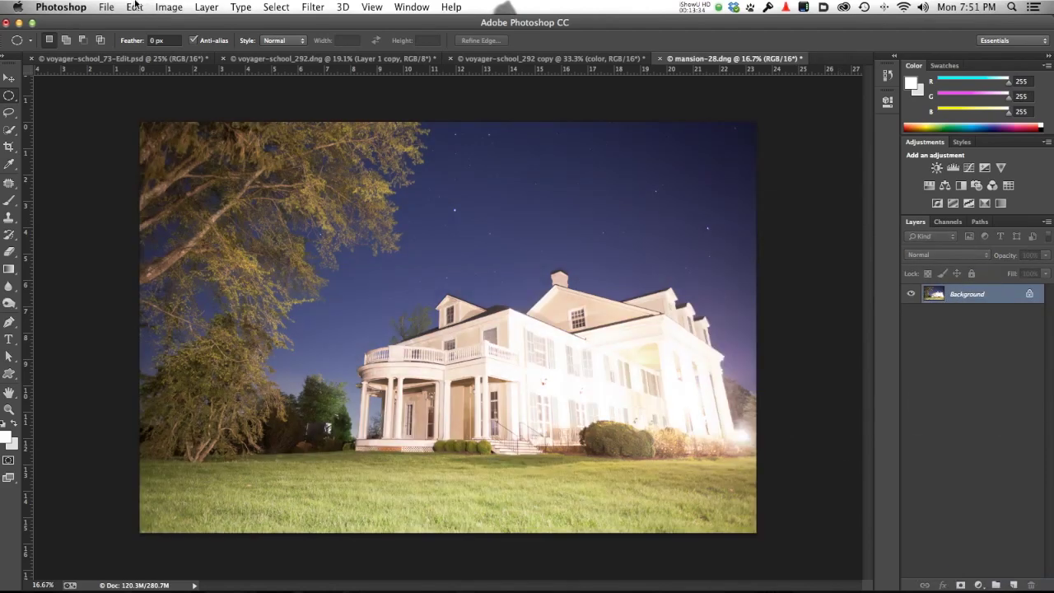
pyautogui.click(169, 7)
# Step: Apply the image onto itself with Multiply blending to darken the sky, trees and lawn
pyautogui.click(188, 205)
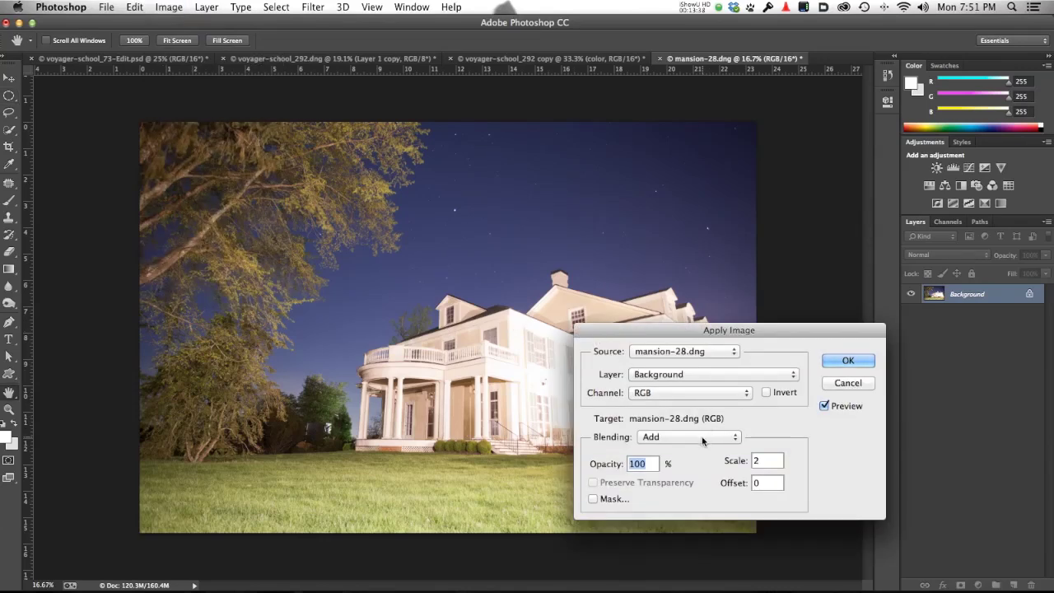
pyautogui.click(701, 437)
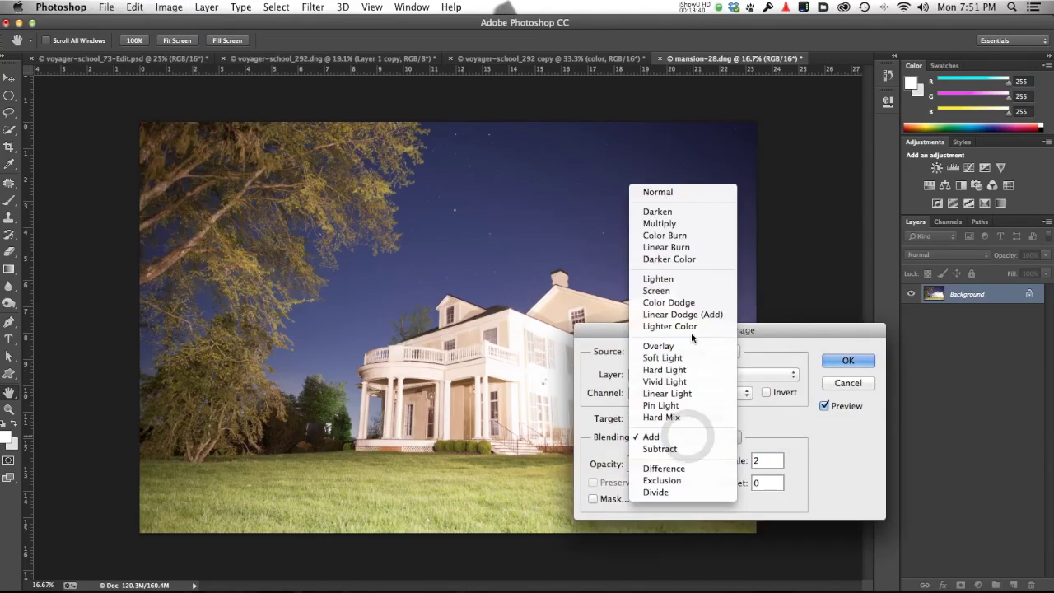
pyautogui.click(668, 224)
pyautogui.moveTo(641, 328); pyautogui.dragTo(668, 62)
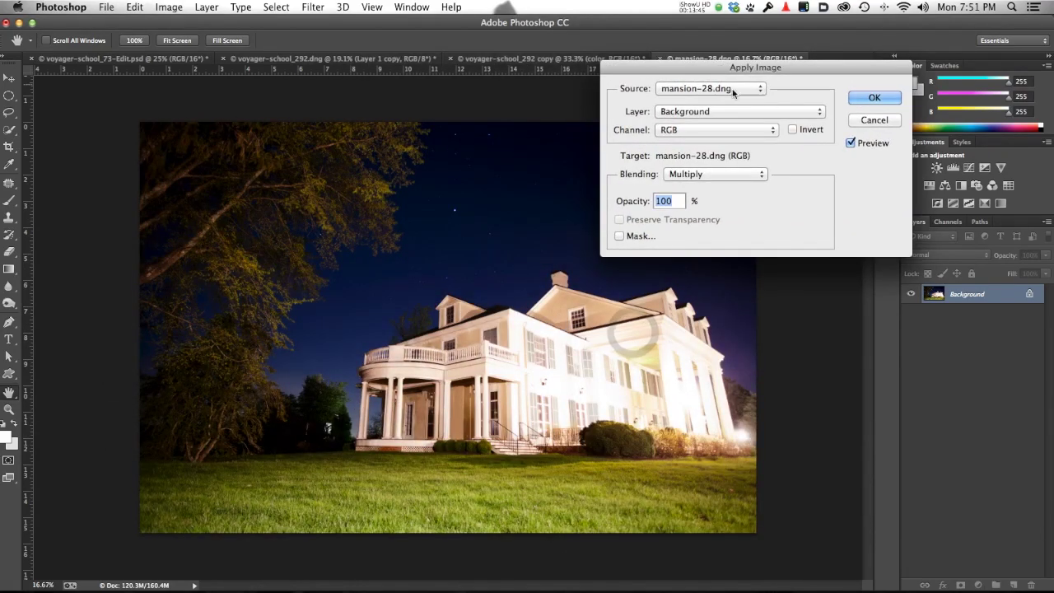
pyautogui.click(874, 97)
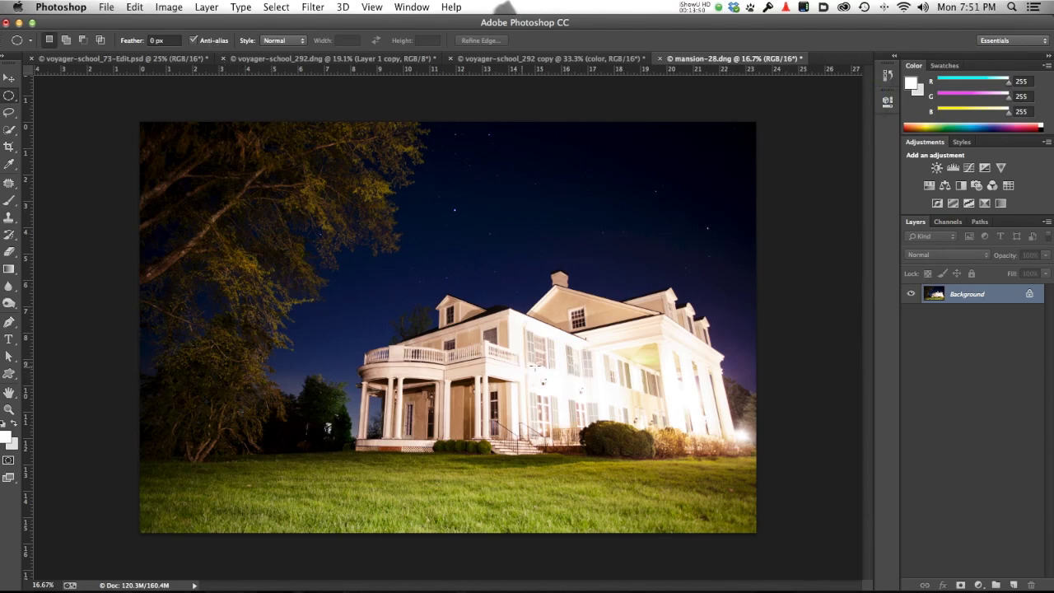
pyautogui.click(169, 6)
# Step: Set up another Multiply Apply Image blend masked by the Blue copy channel
pyautogui.click(187, 205)
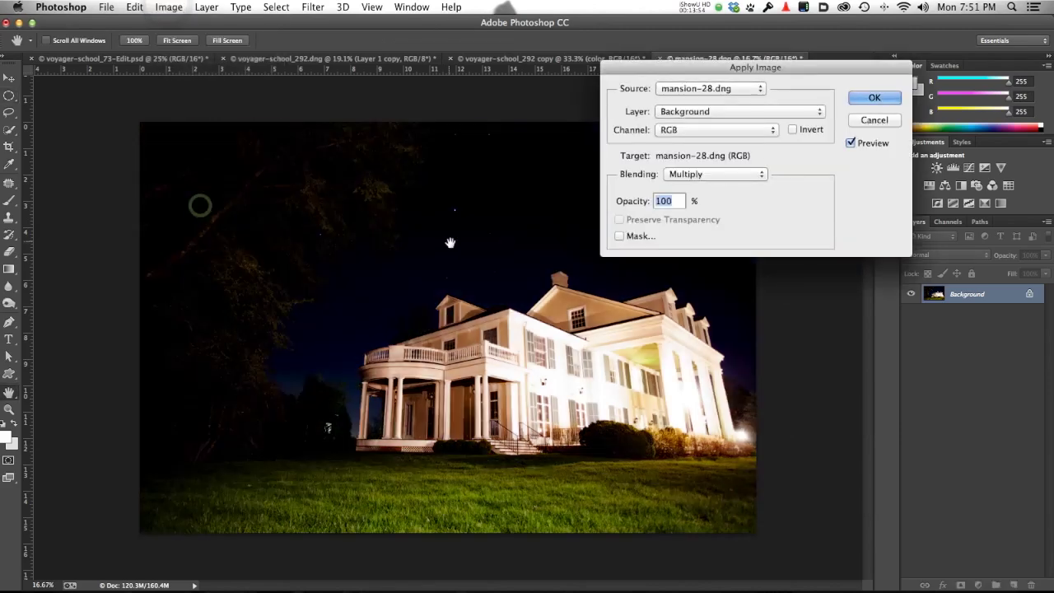
pyautogui.click(619, 237)
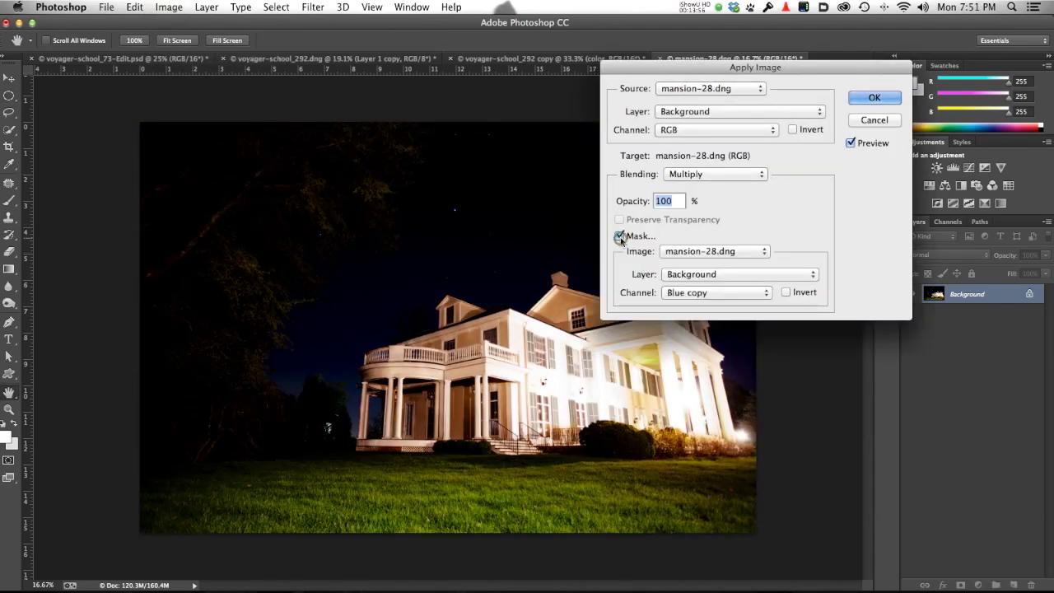
pyautogui.click(710, 293)
pyautogui.click(708, 291)
pyautogui.moveTo(650, 60); pyautogui.dragTo(798, 310)
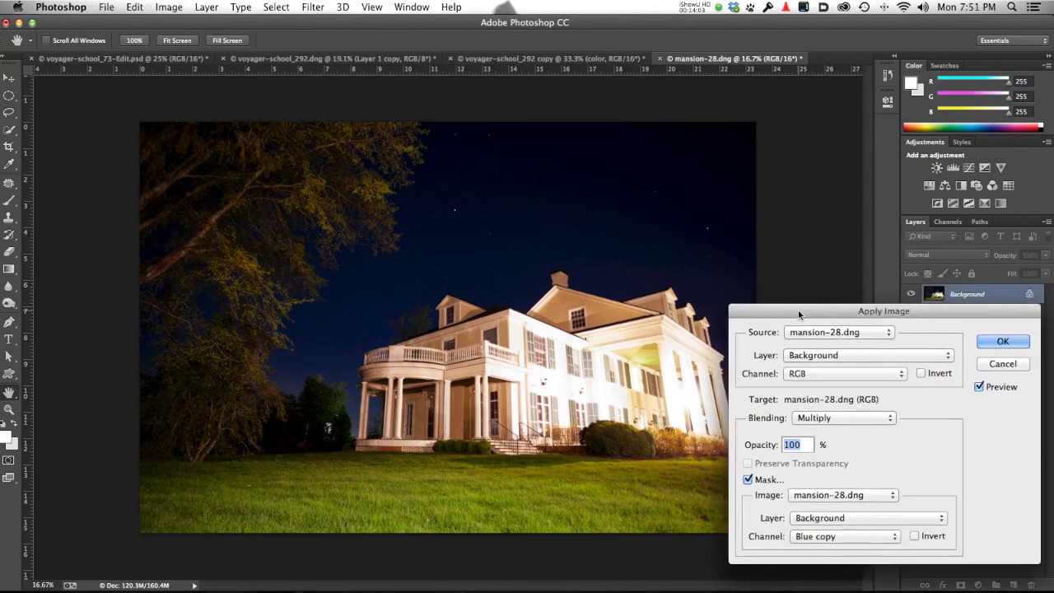
# Step: Compare the masked blend with Preview off and on, then commit it
pyautogui.click(977, 387)
pyautogui.click(977, 387)
pyautogui.click(978, 387)
pyautogui.click(977, 387)
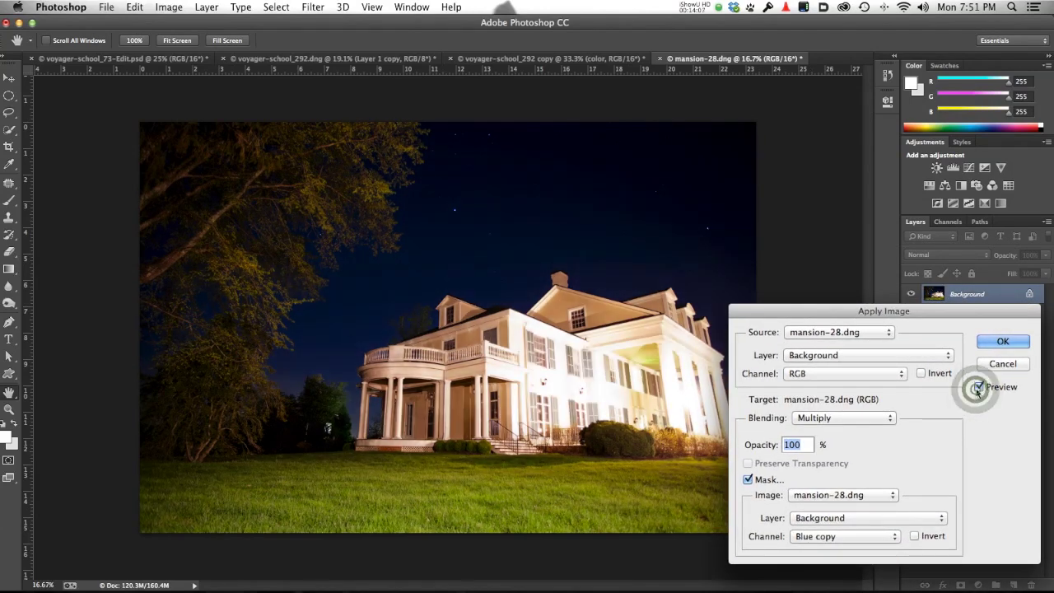
pyautogui.click(978, 387)
pyautogui.click(977, 387)
pyautogui.click(977, 387)
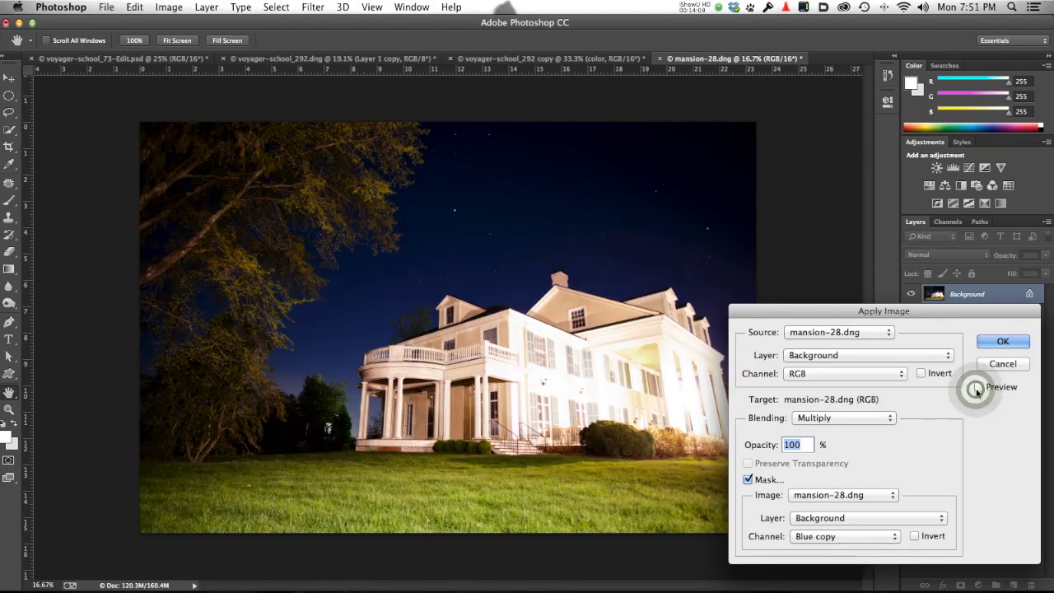
pyautogui.click(977, 387)
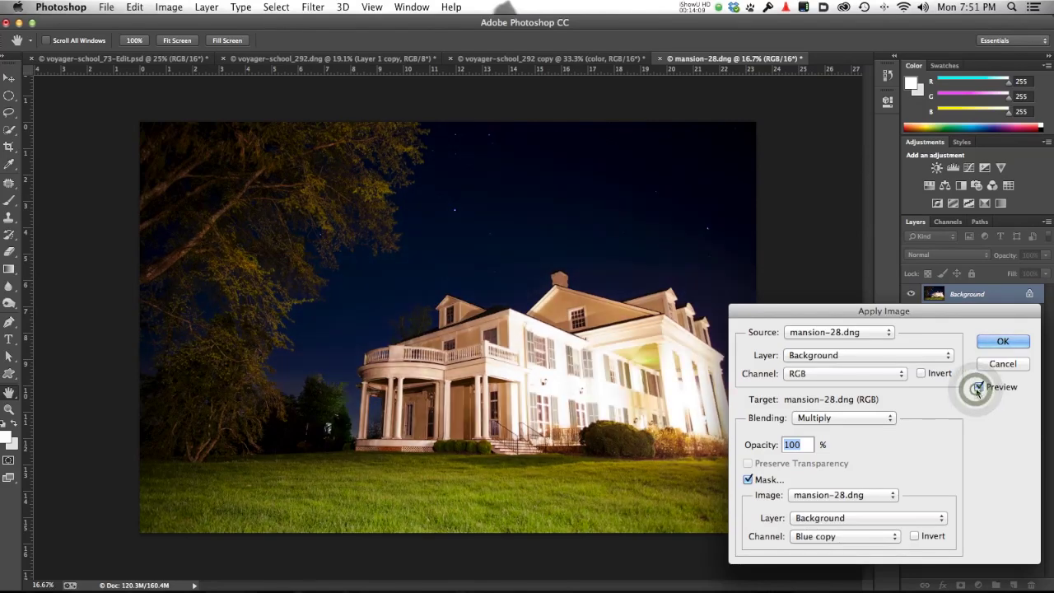
pyautogui.click(996, 341)
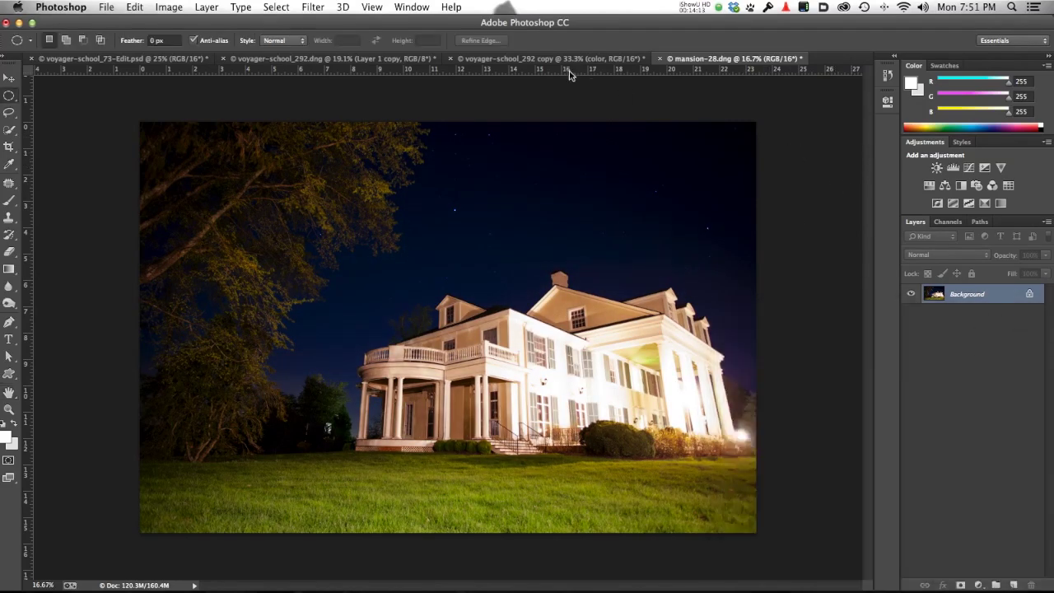
# Step: Compare the original and darkened photo in History, then duplicate the layer twice with Cmd+J
pyautogui.click(887, 76)
pyautogui.click(815, 83)
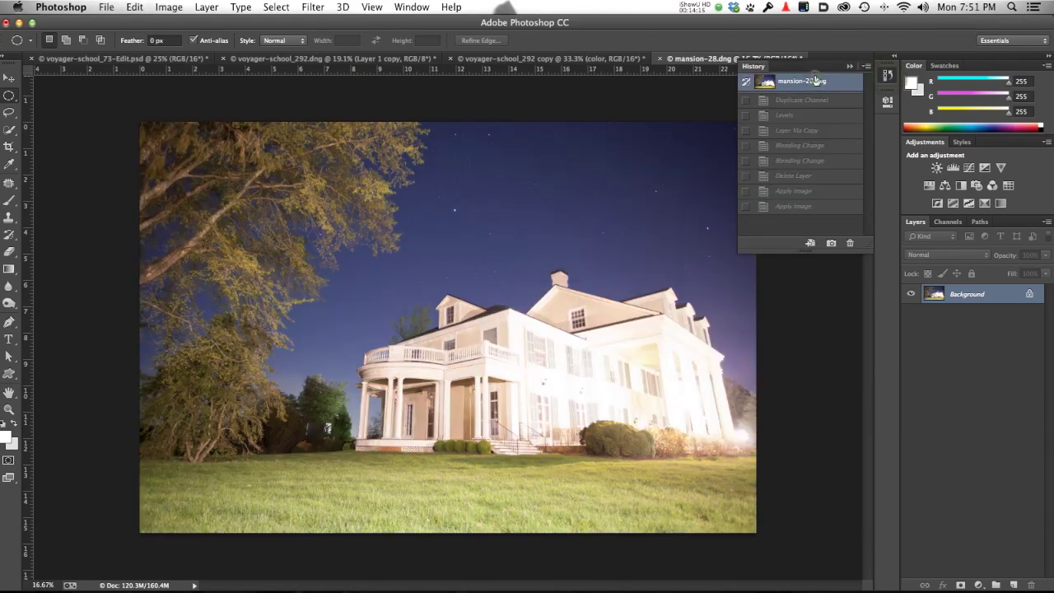
pyautogui.click(835, 209)
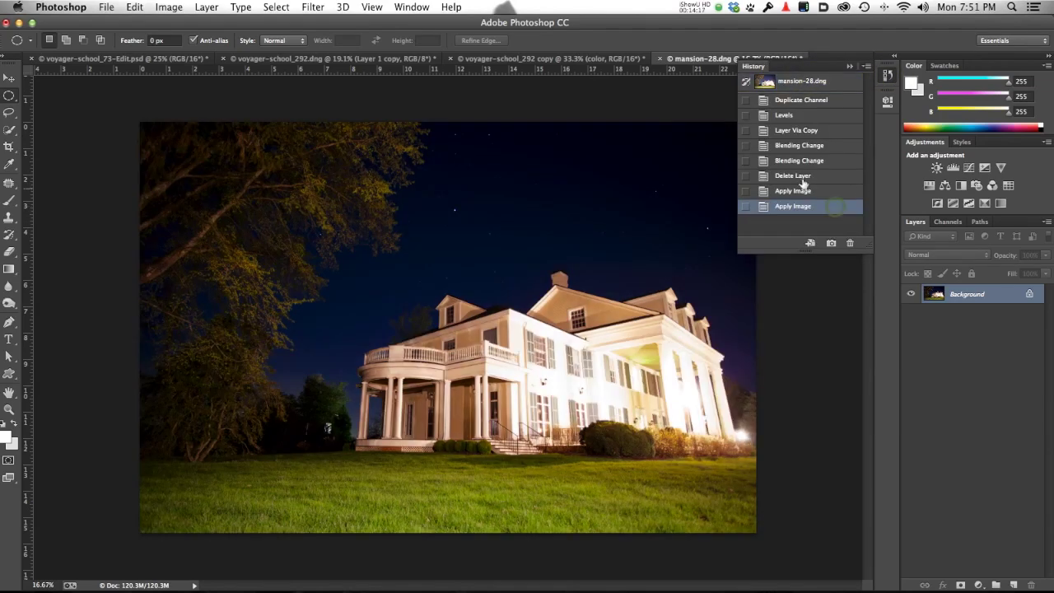
pyautogui.click(849, 69)
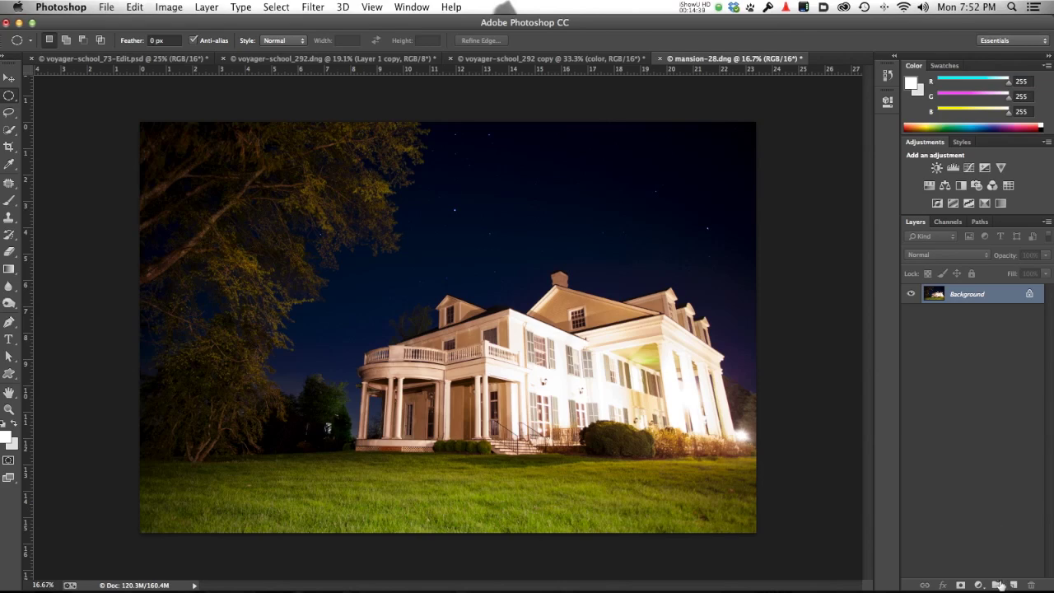
pyautogui.moveTo(1007, 585)
pyautogui.press('super+j')
pyautogui.press('super+j')
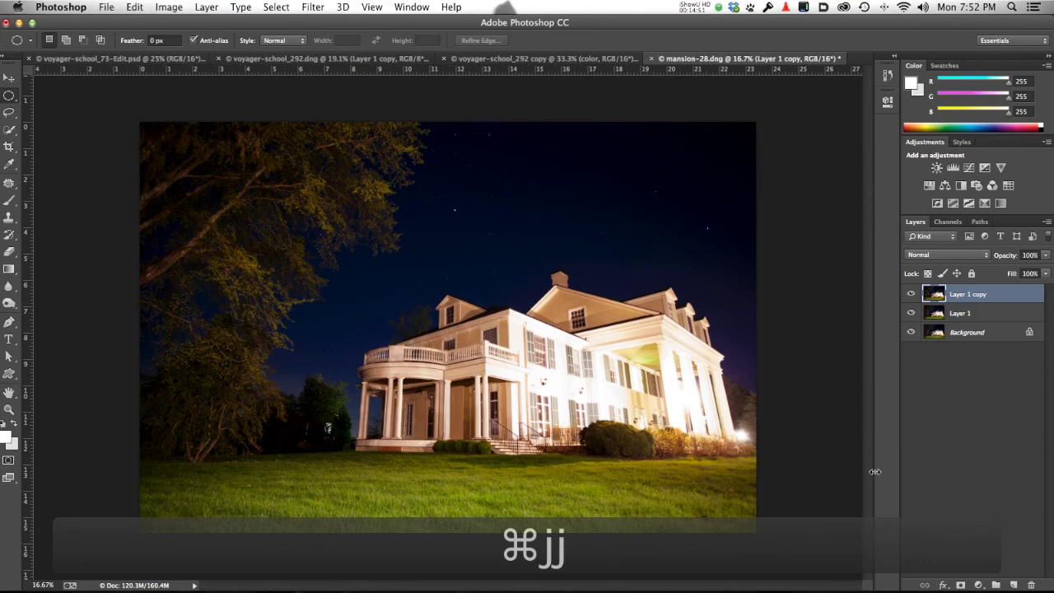
# Step: Group Layer 1 and Layer 1 copy into a group named 'detail', expand it, and select Layer 1 copy
pyautogui.keyDown('shift'); pyautogui.click(982, 315); pyautogui.keyUp('shift')
pyautogui.click(1047, 222)
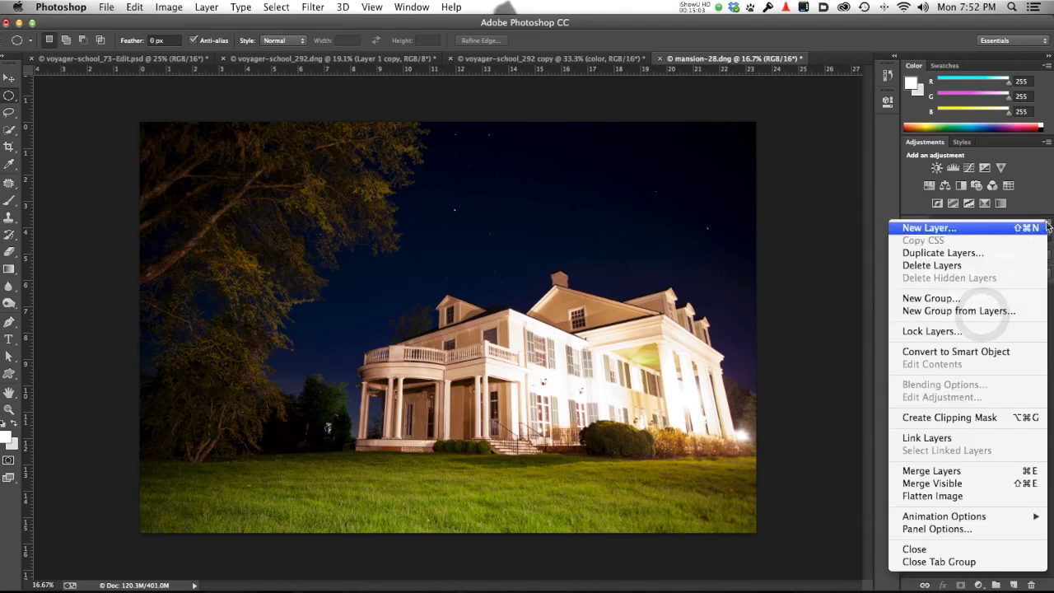
pyautogui.click(973, 313)
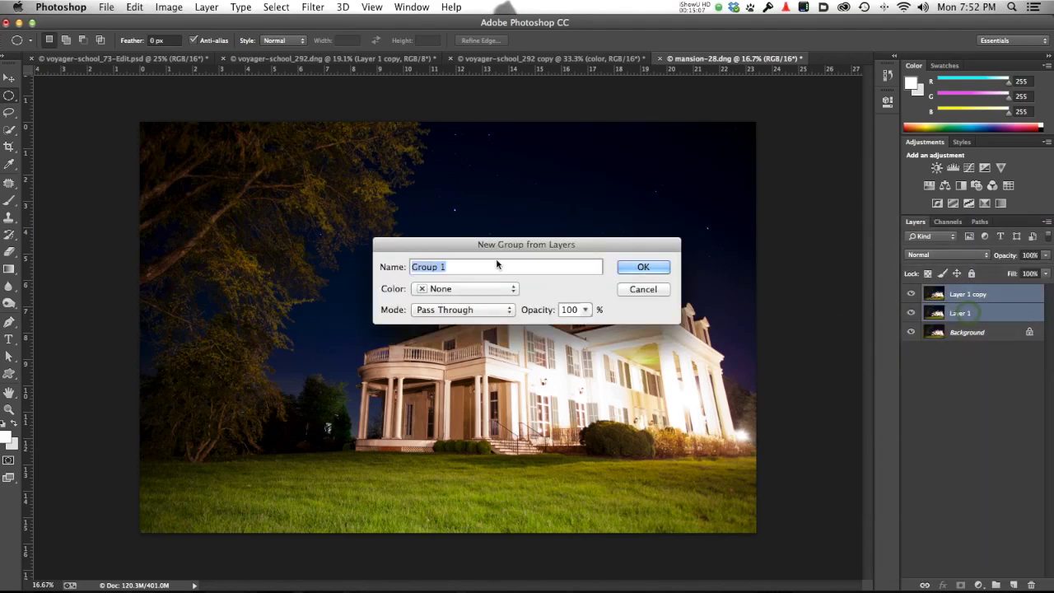
pyautogui.write('de')
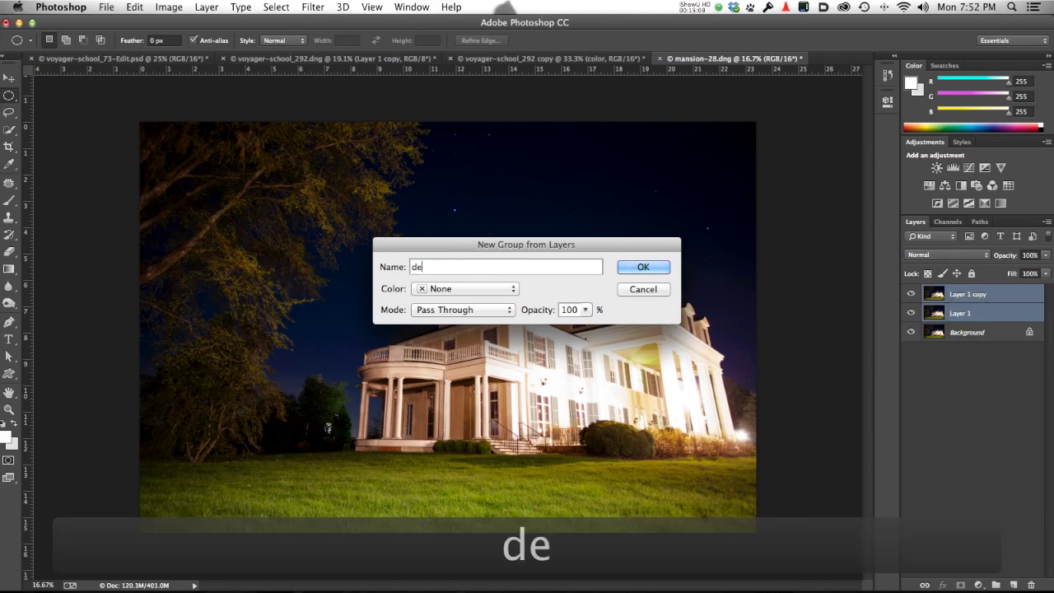
pyautogui.write('tail')
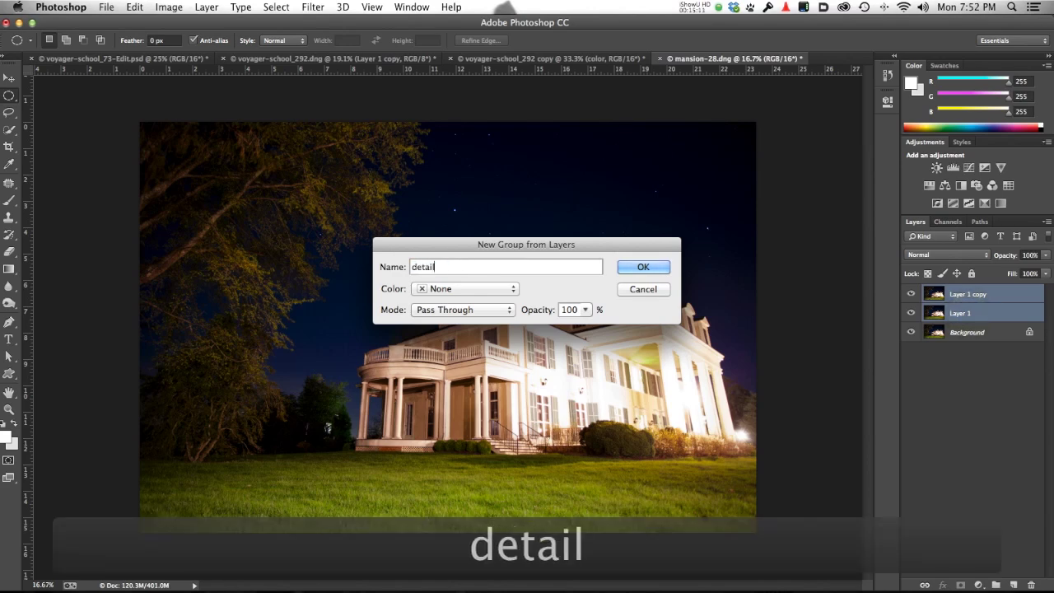
pyautogui.press('Return')
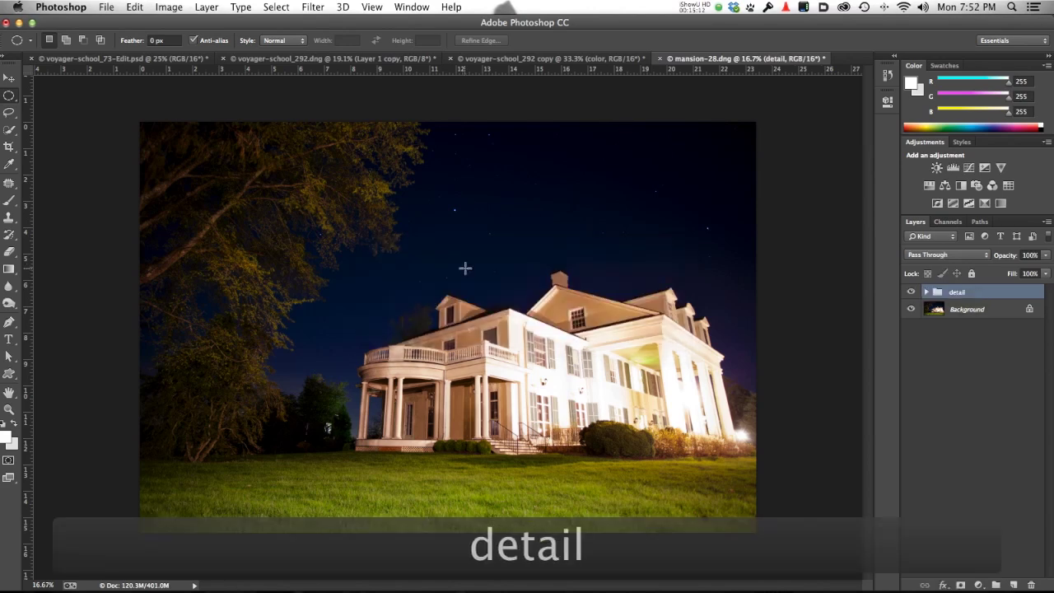
pyautogui.click(927, 291)
pyautogui.click(957, 311)
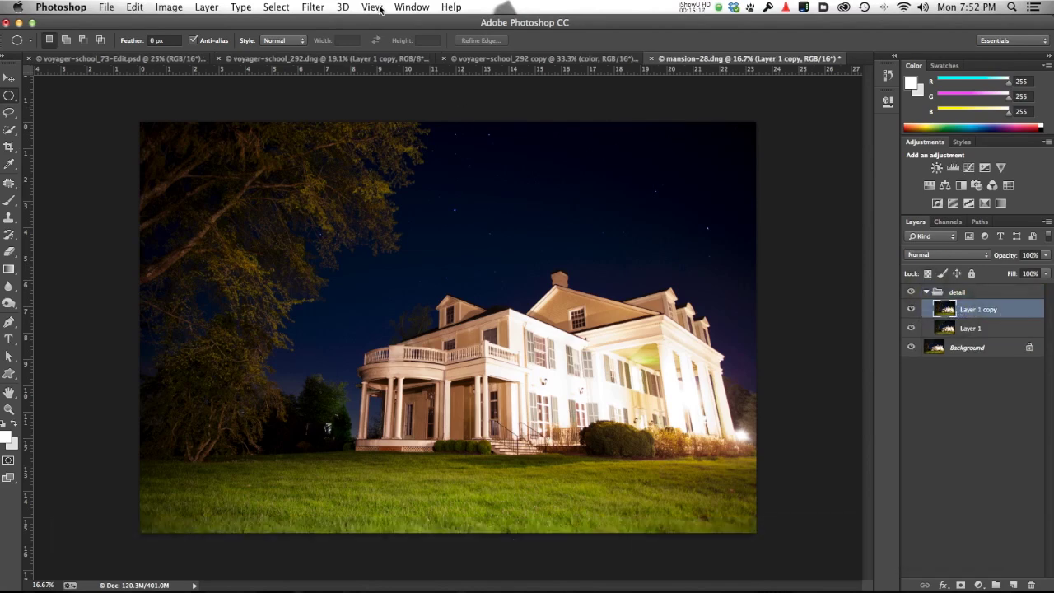
# Step: Invert Layer 1 copy and set its blend mode to Vivid Light
pyautogui.click(170, 7)
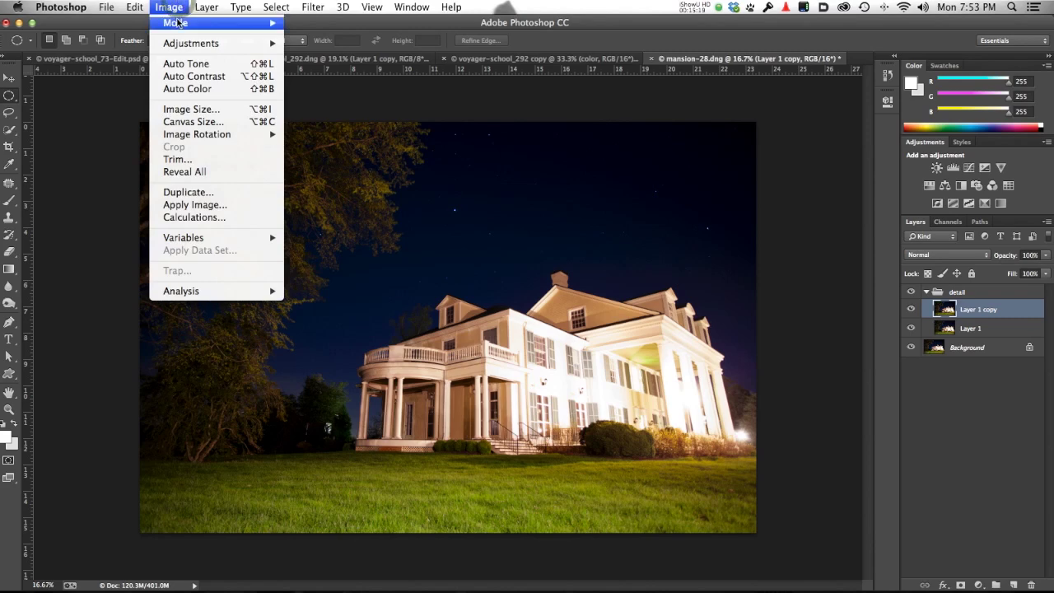
pyautogui.moveTo(180, 43)
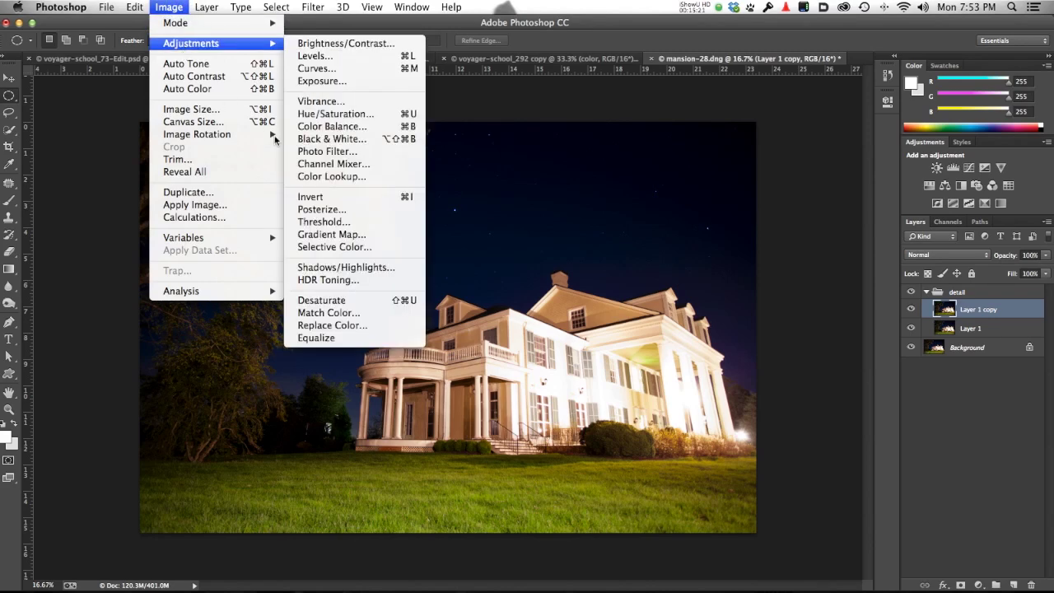
pyautogui.click(332, 196)
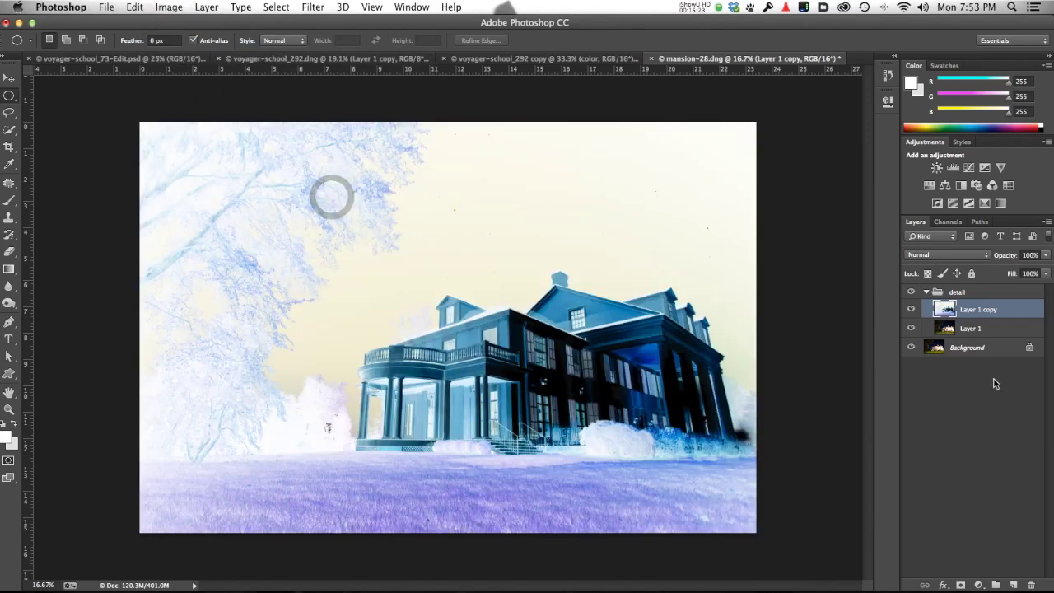
pyautogui.click(935, 258)
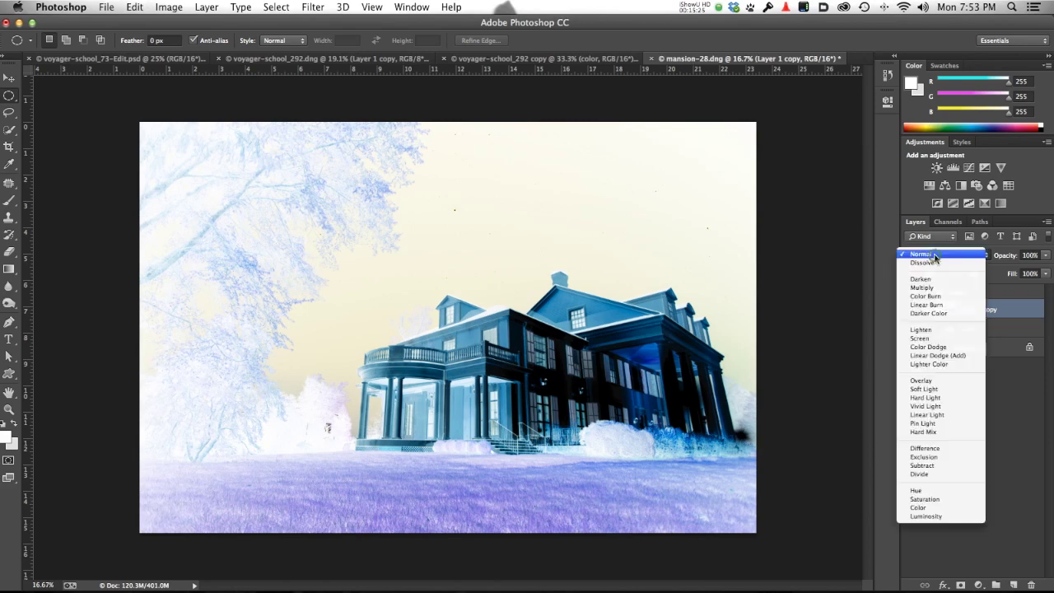
pyautogui.click(946, 405)
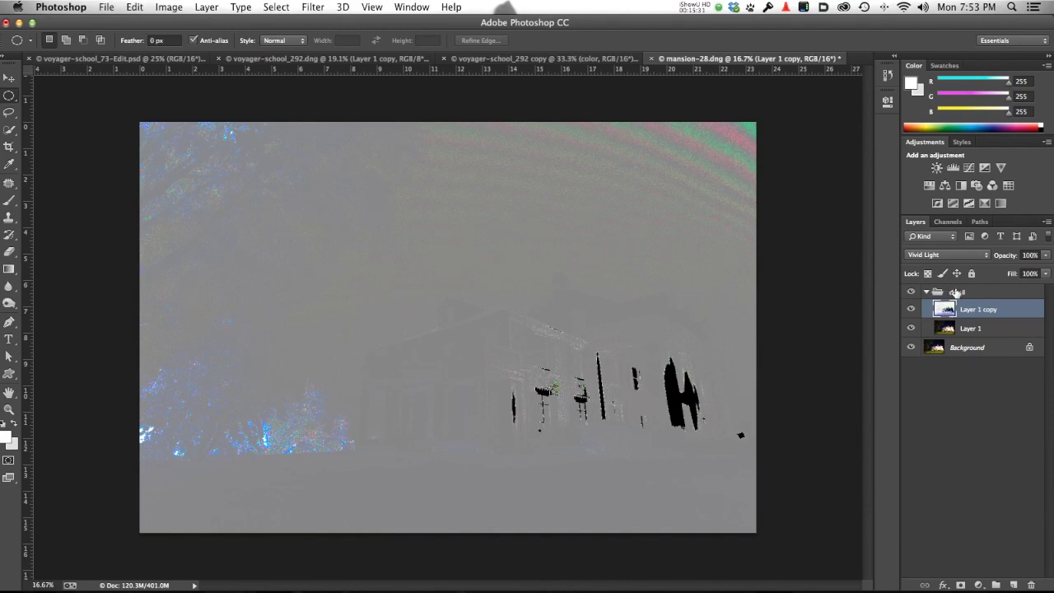
# Step: Set the detail group to Overlay and toggle its visibility to compare
pyautogui.click(954, 291)
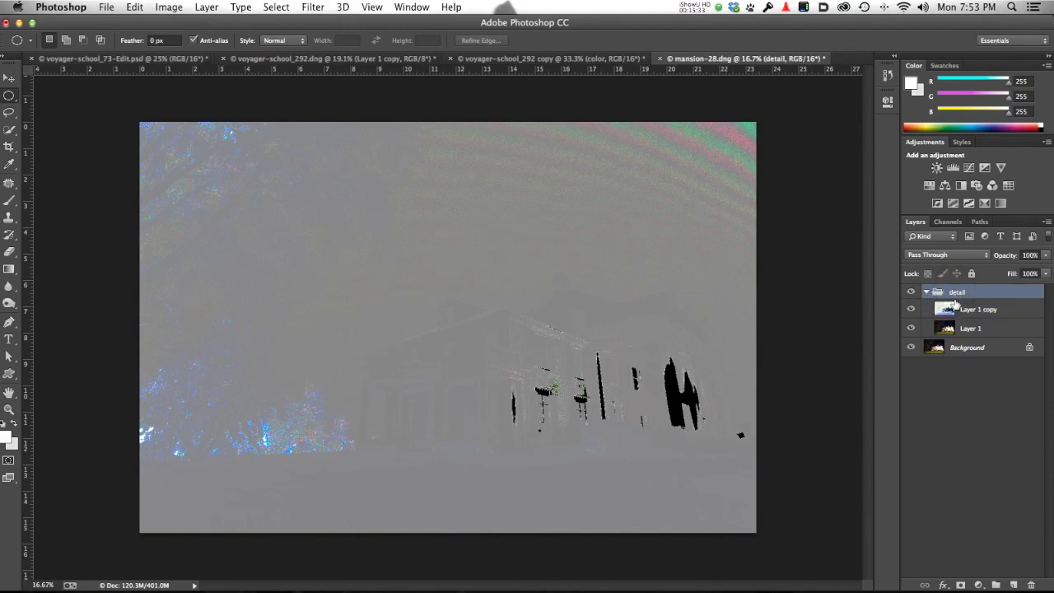
pyautogui.click(954, 257)
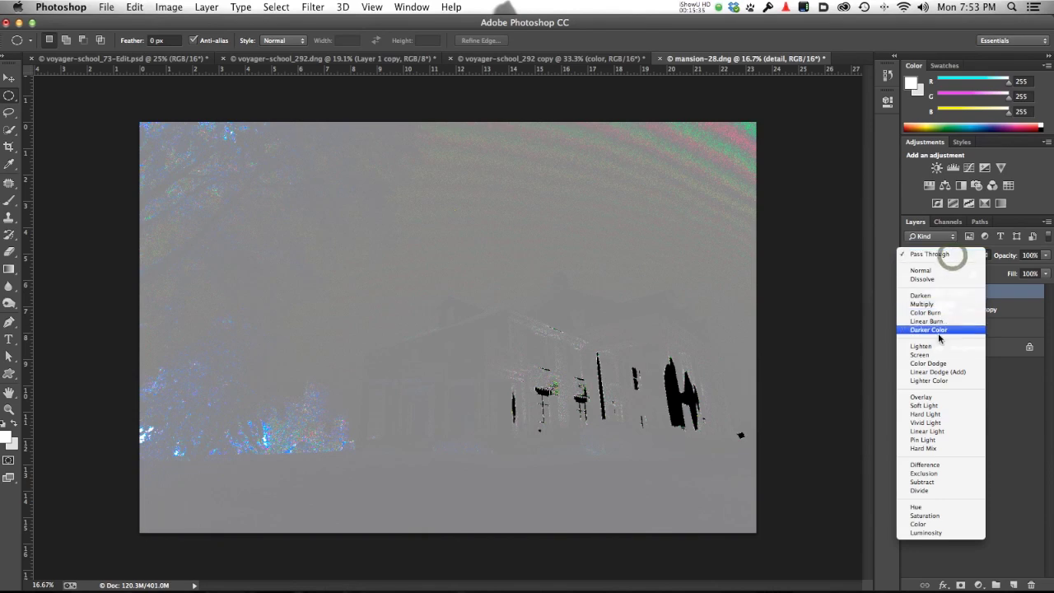
pyautogui.click(932, 401)
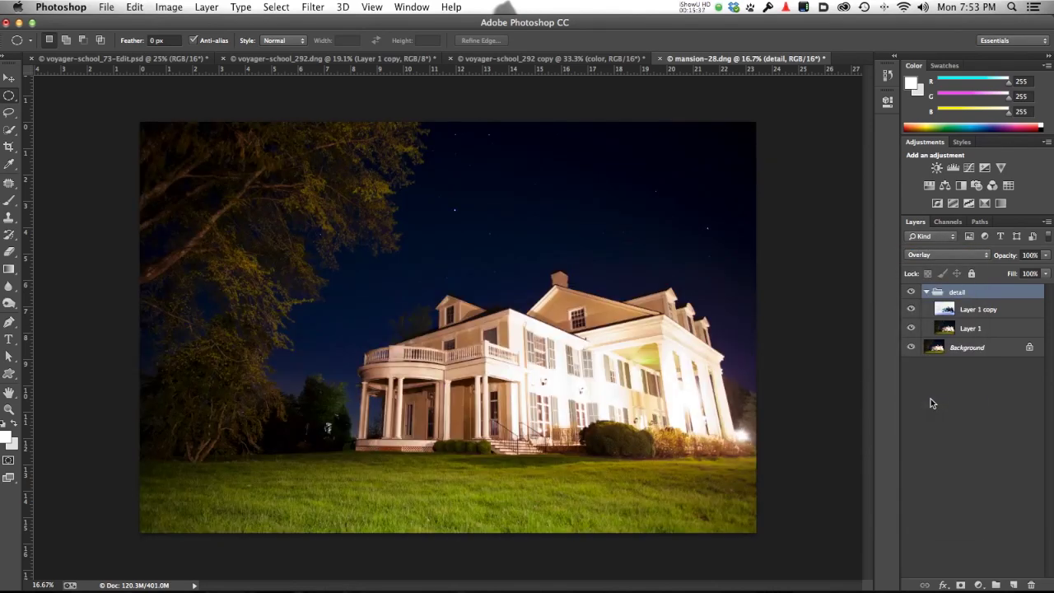
pyautogui.click(911, 295)
pyautogui.click(911, 295)
pyautogui.click(912, 296)
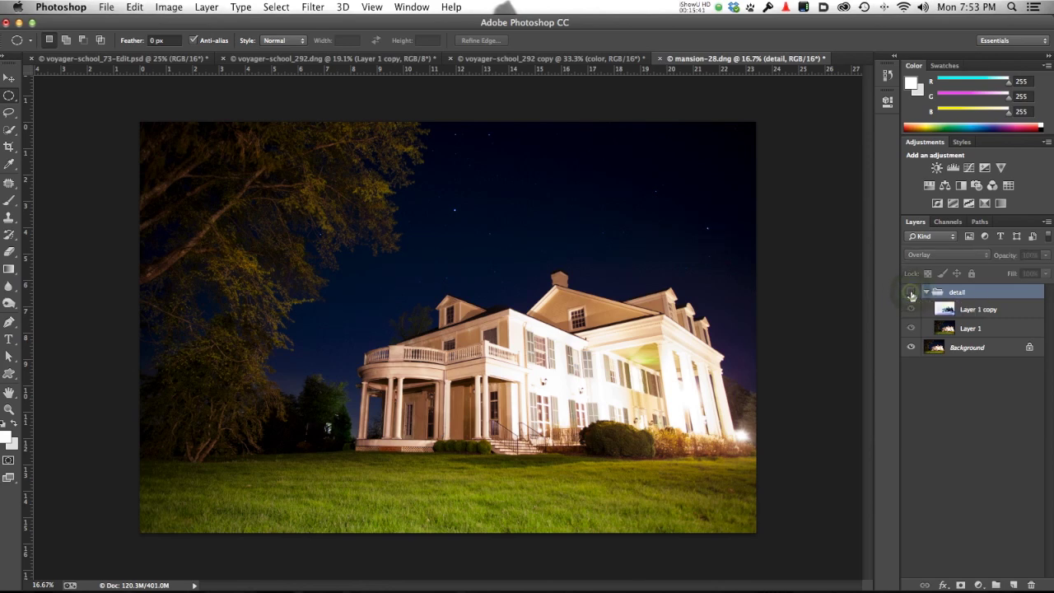
pyautogui.click(912, 295)
pyautogui.click(912, 295)
pyautogui.click(911, 294)
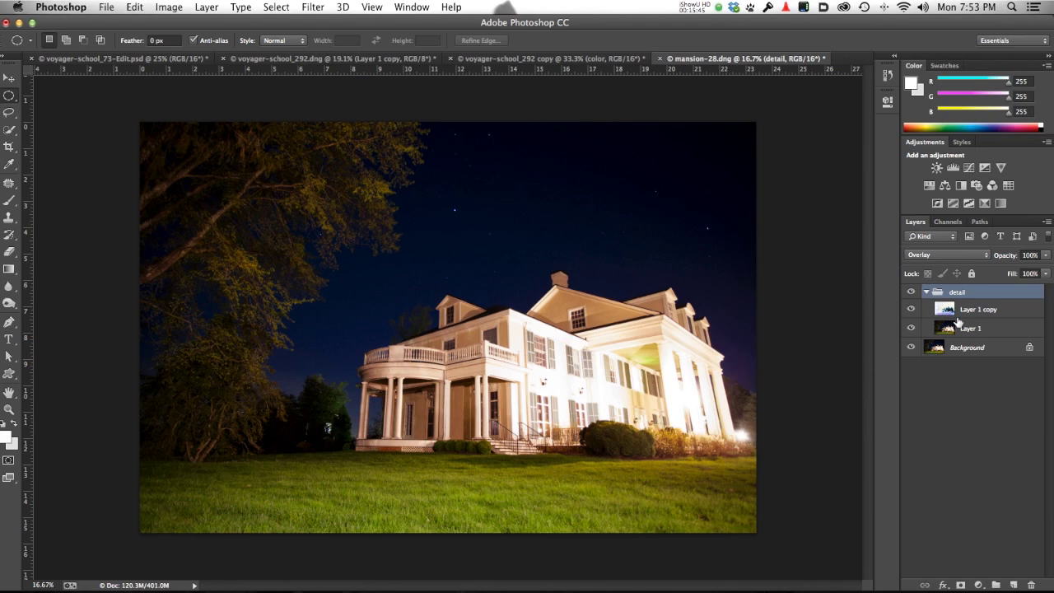
# Step: Reselect Layer 1 copy inside the detail group
pyautogui.click(958, 311)
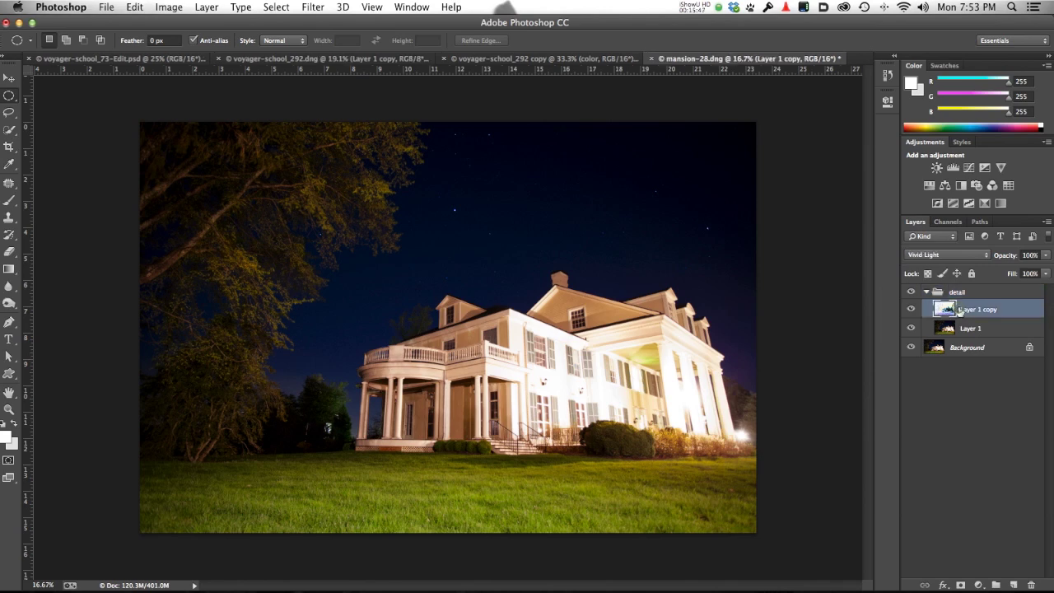
pyautogui.keyDown('alt'); pyautogui.click(910, 310); pyautogui.keyUp('alt')
pyautogui.click(314, 7)
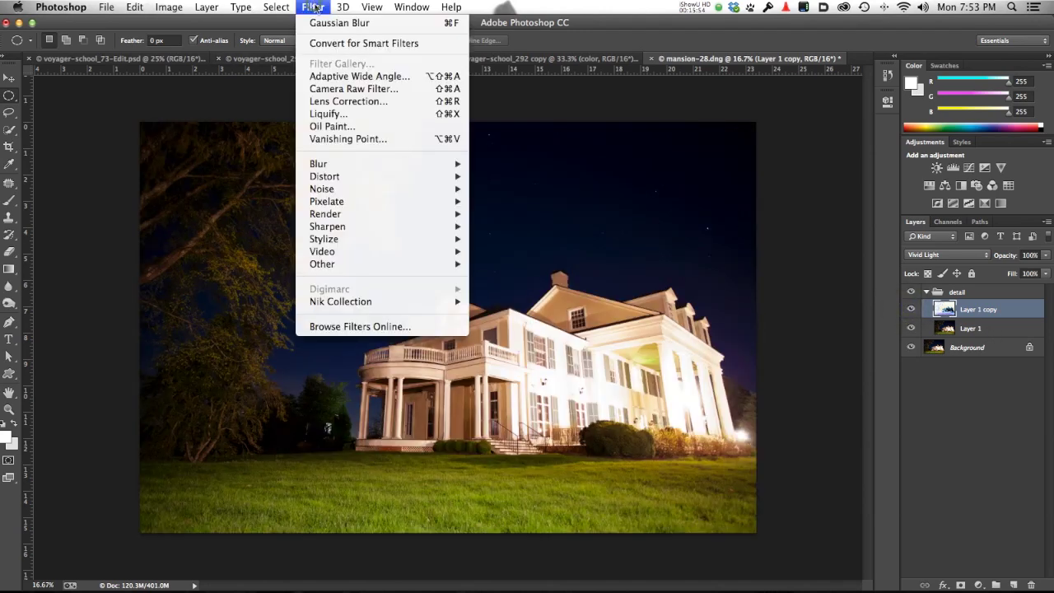
# Step: Convert Layer 1 copy to a smart object and start a Gaussian Blur on it
pyautogui.click(325, 45)
pyautogui.click(618, 237)
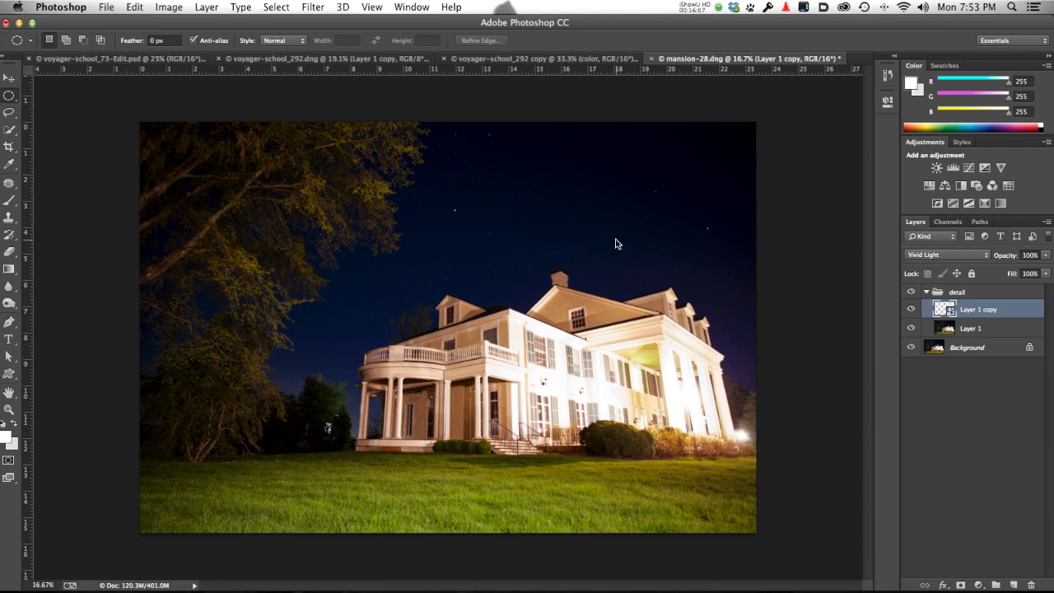
pyautogui.click(316, 9)
pyautogui.moveTo(335, 165)
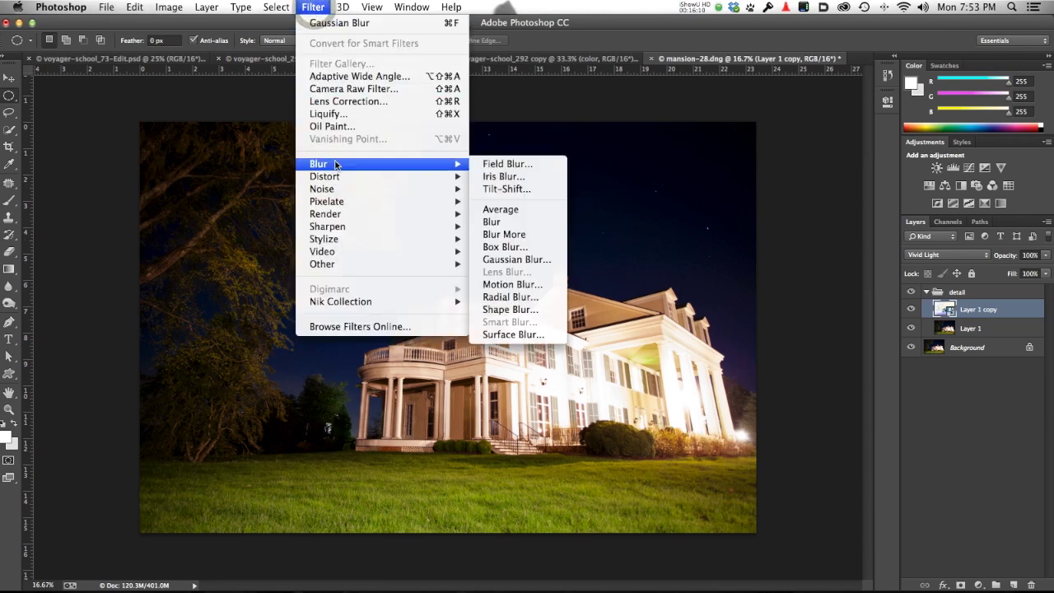
pyautogui.click(516, 259)
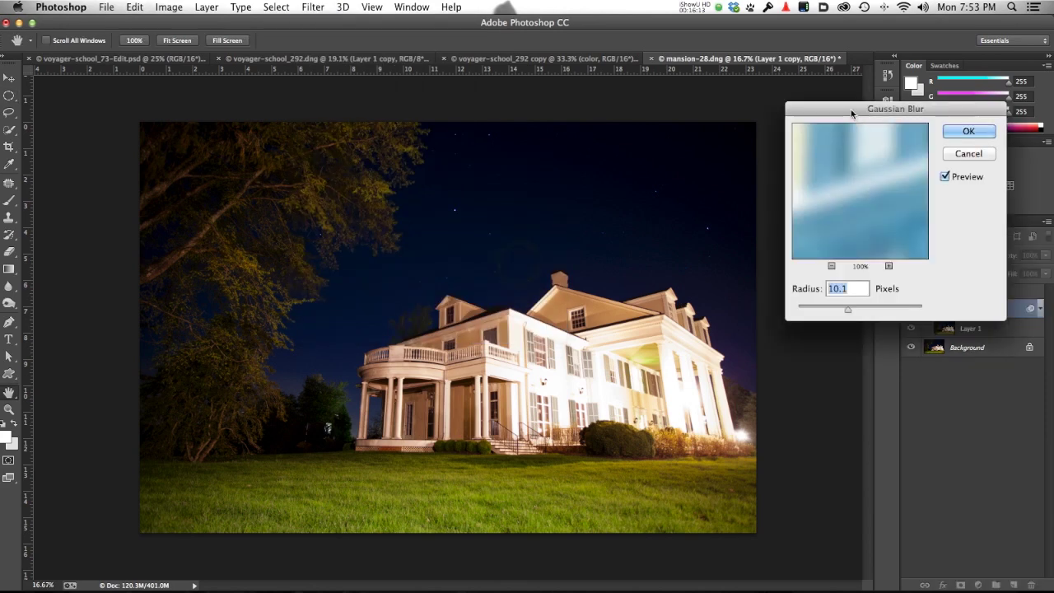
pyautogui.moveTo(854, 102); pyautogui.dragTo(162, 205)
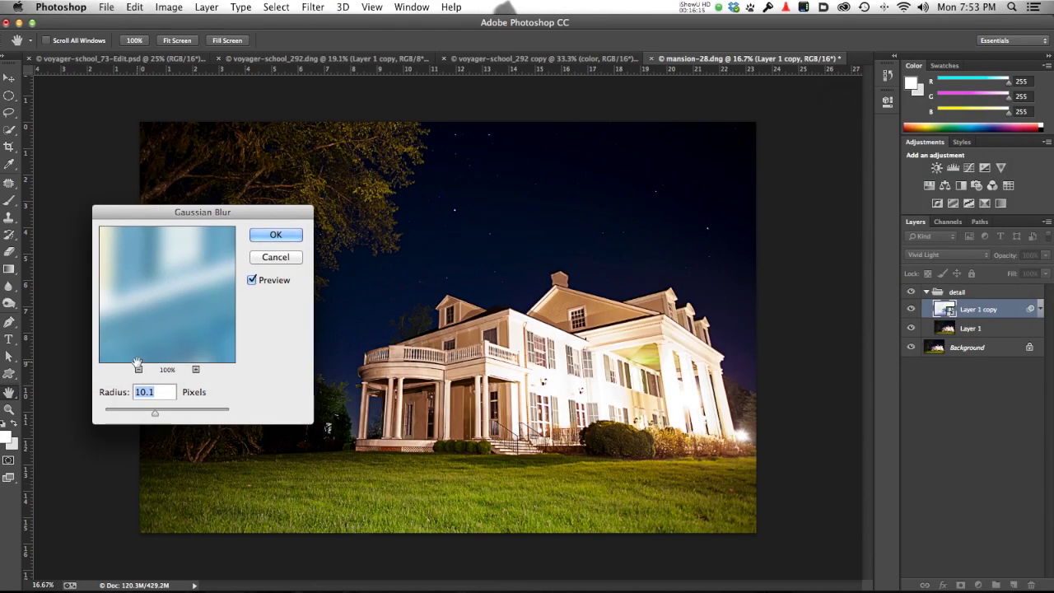
# Step: Compare the blur preview on and off, then apply a 10.1-pixel Gaussian Blur
pyautogui.click(252, 281)
pyautogui.click(252, 281)
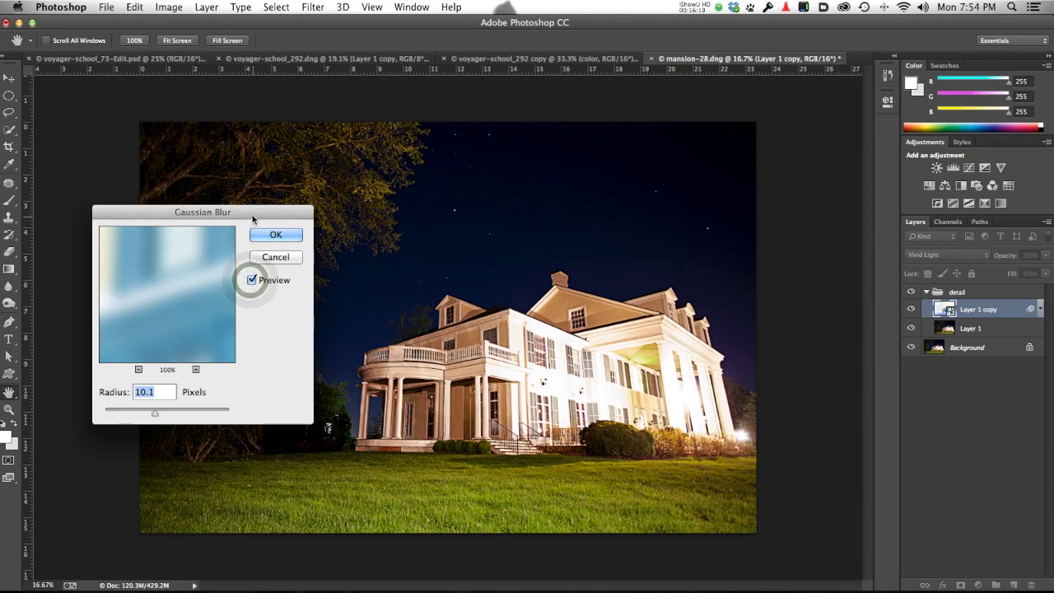
pyautogui.moveTo(252, 213); pyautogui.dragTo(948, 39)
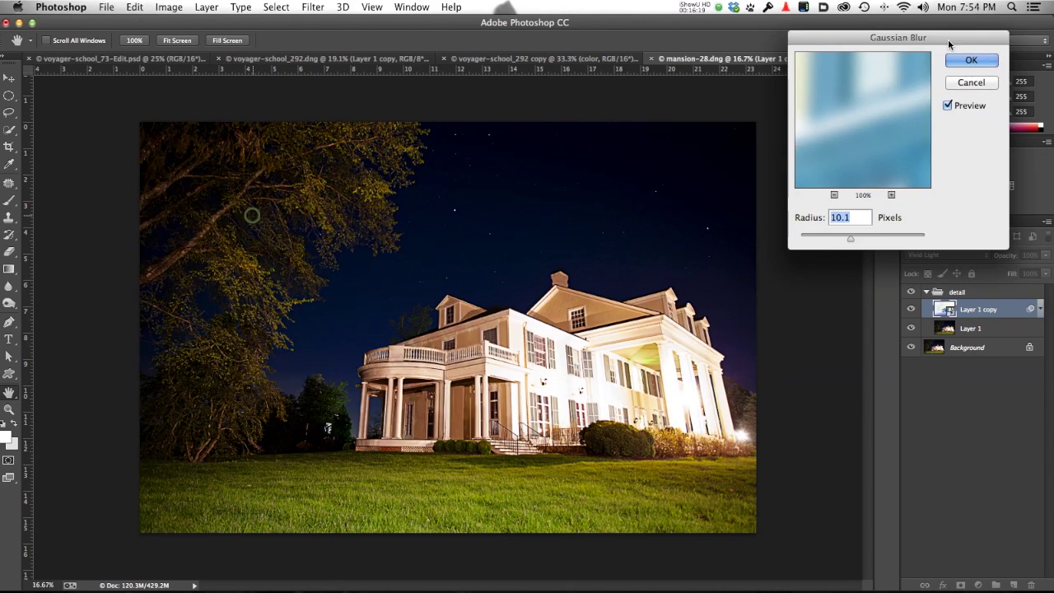
pyautogui.click(948, 106)
pyautogui.click(949, 105)
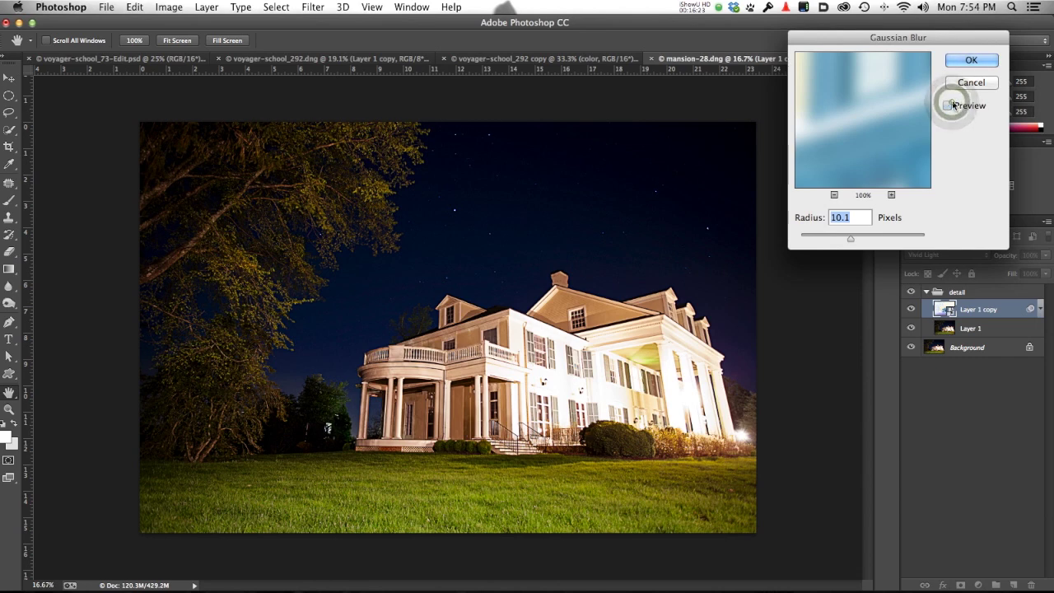
pyautogui.click(949, 105)
pyautogui.click(949, 104)
pyautogui.click(950, 105)
pyautogui.click(949, 105)
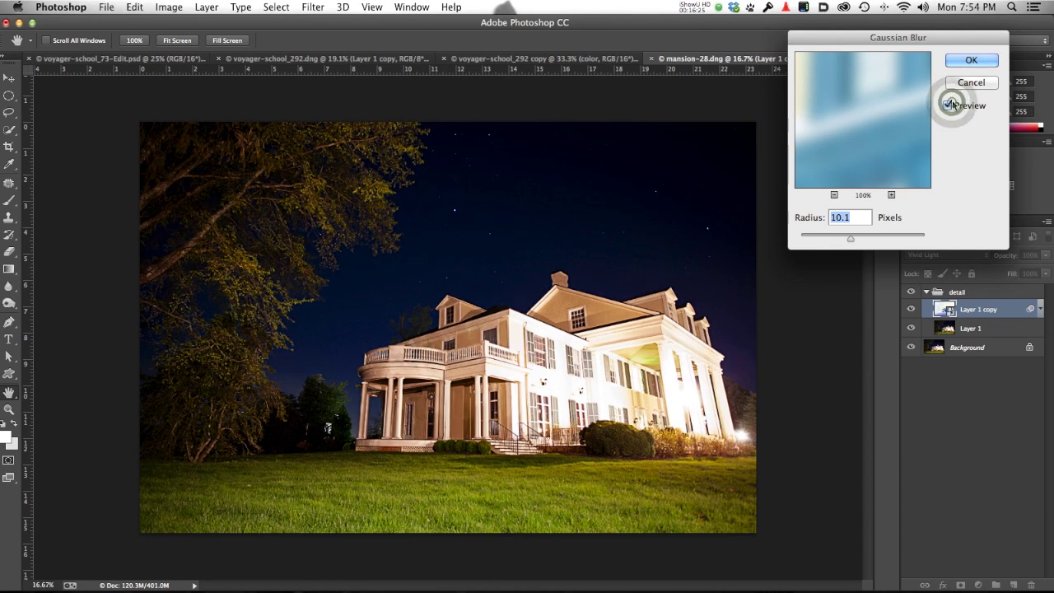
pyautogui.click(950, 104)
pyautogui.click(950, 104)
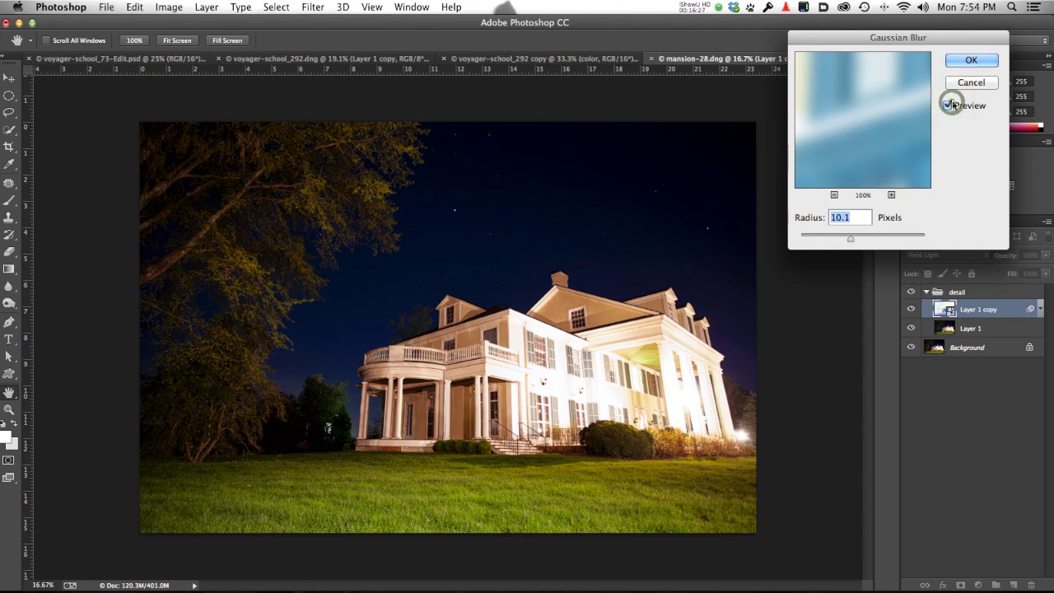
pyautogui.click(950, 105)
pyautogui.click(950, 104)
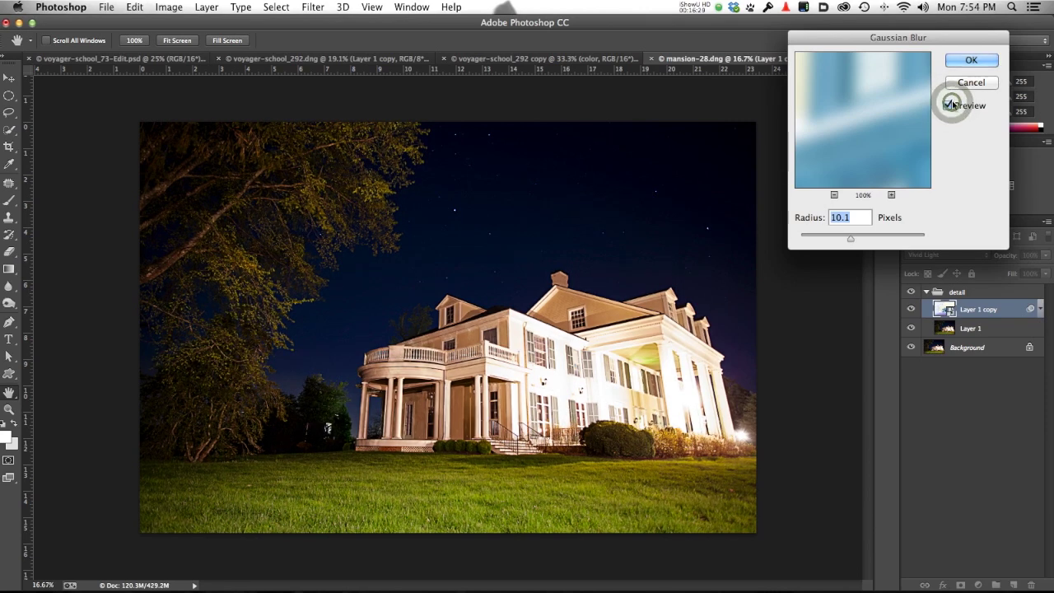
pyautogui.click(950, 105)
pyautogui.click(950, 104)
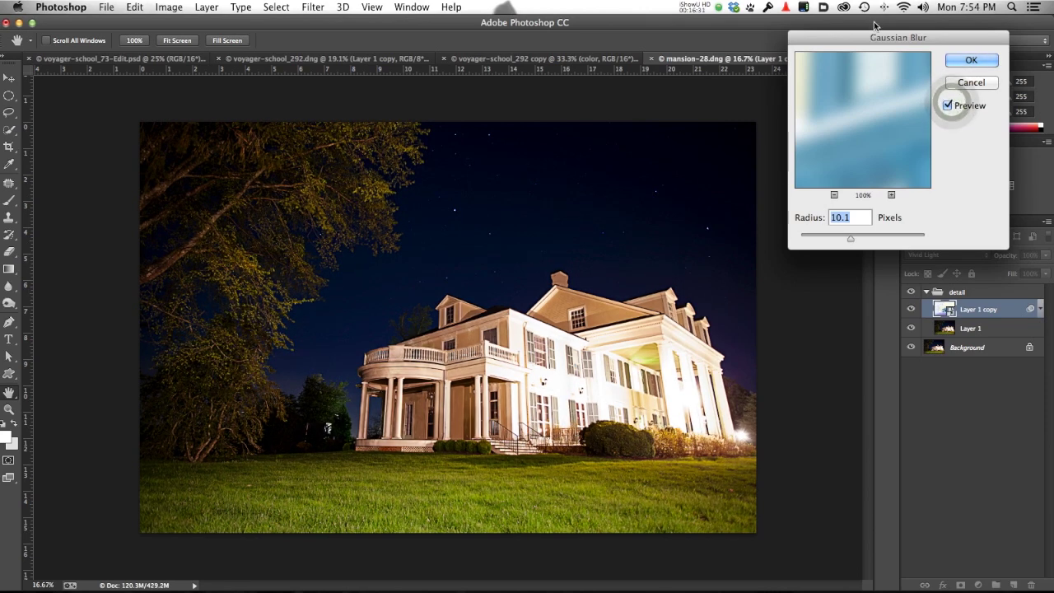
pyautogui.moveTo(872, 37); pyautogui.dragTo(506, 89)
pyautogui.click(616, 110)
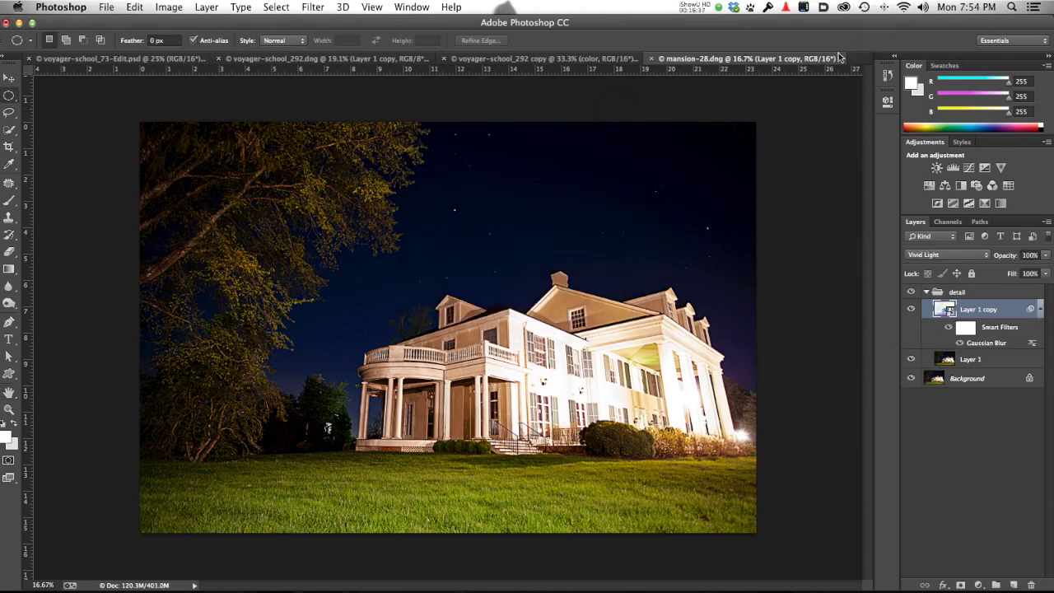
# Step: Compare against the original mansion-28.dng snapshot in History, then undo back to the Gaussian Blur state
pyautogui.click(887, 82)
pyautogui.scroll(5, 835, 105)
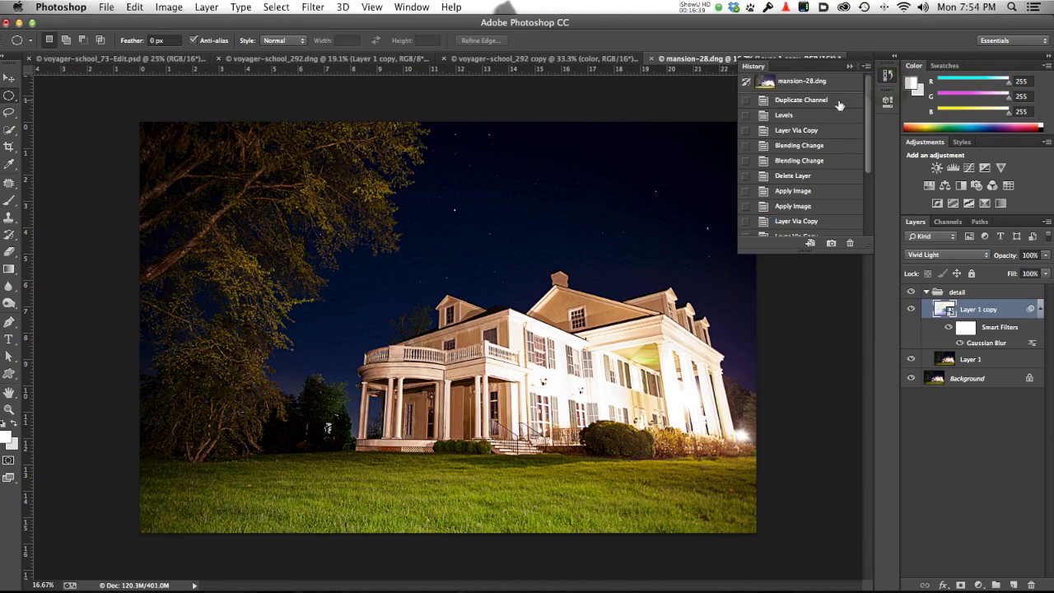
pyautogui.click(829, 83)
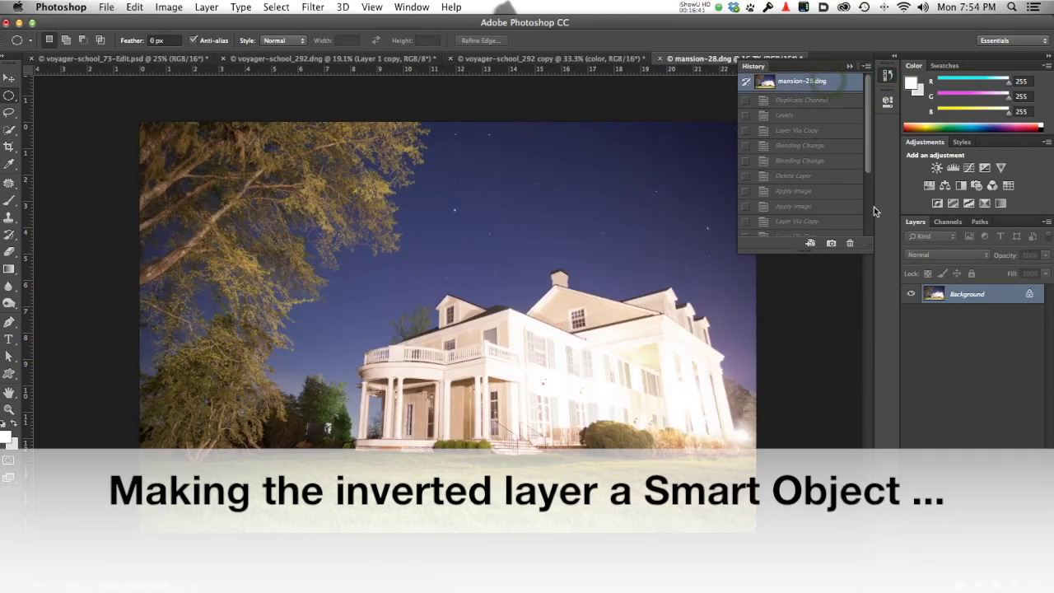
pyautogui.press('super+z')
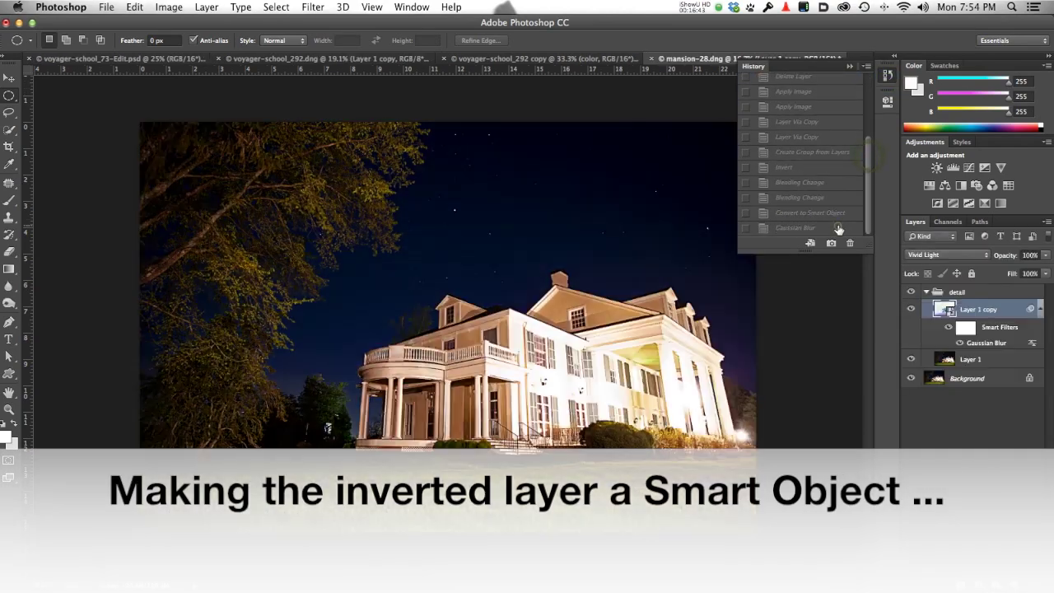